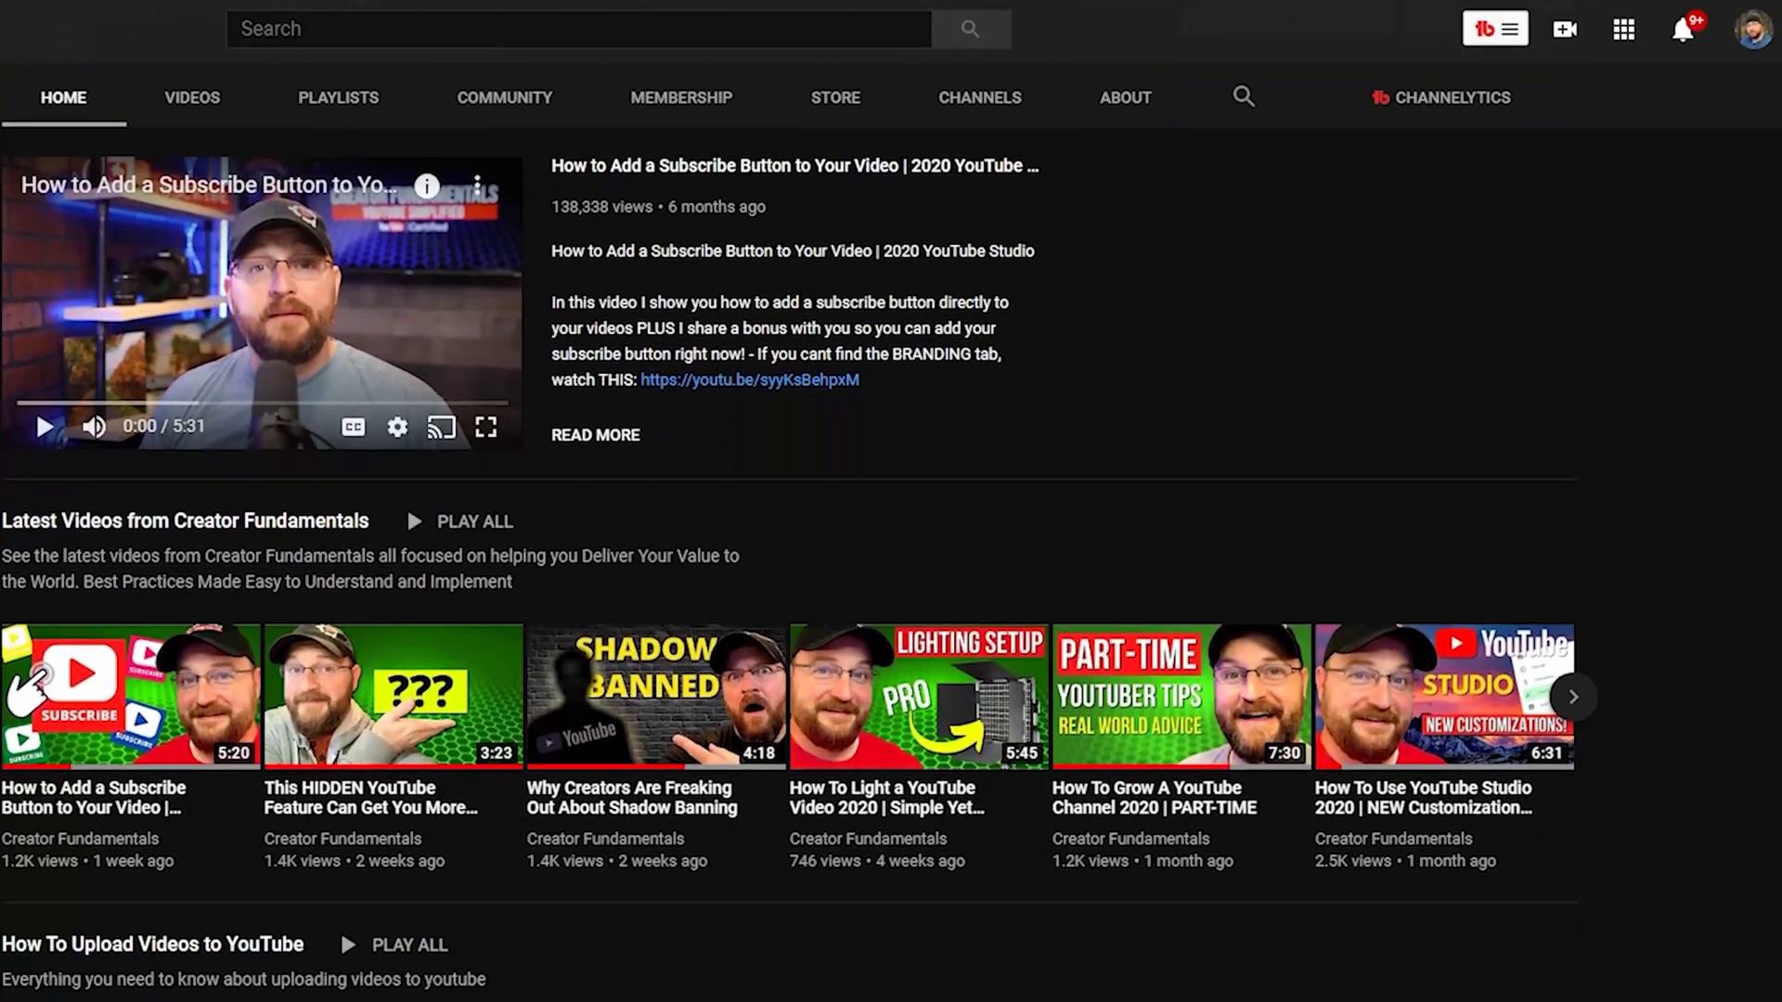
# - Scroll the channel Home tab past Latest Videos to the upload-tutorial and subscriber-growth playlists
pyautogui.scroll(-3, 891, 529)
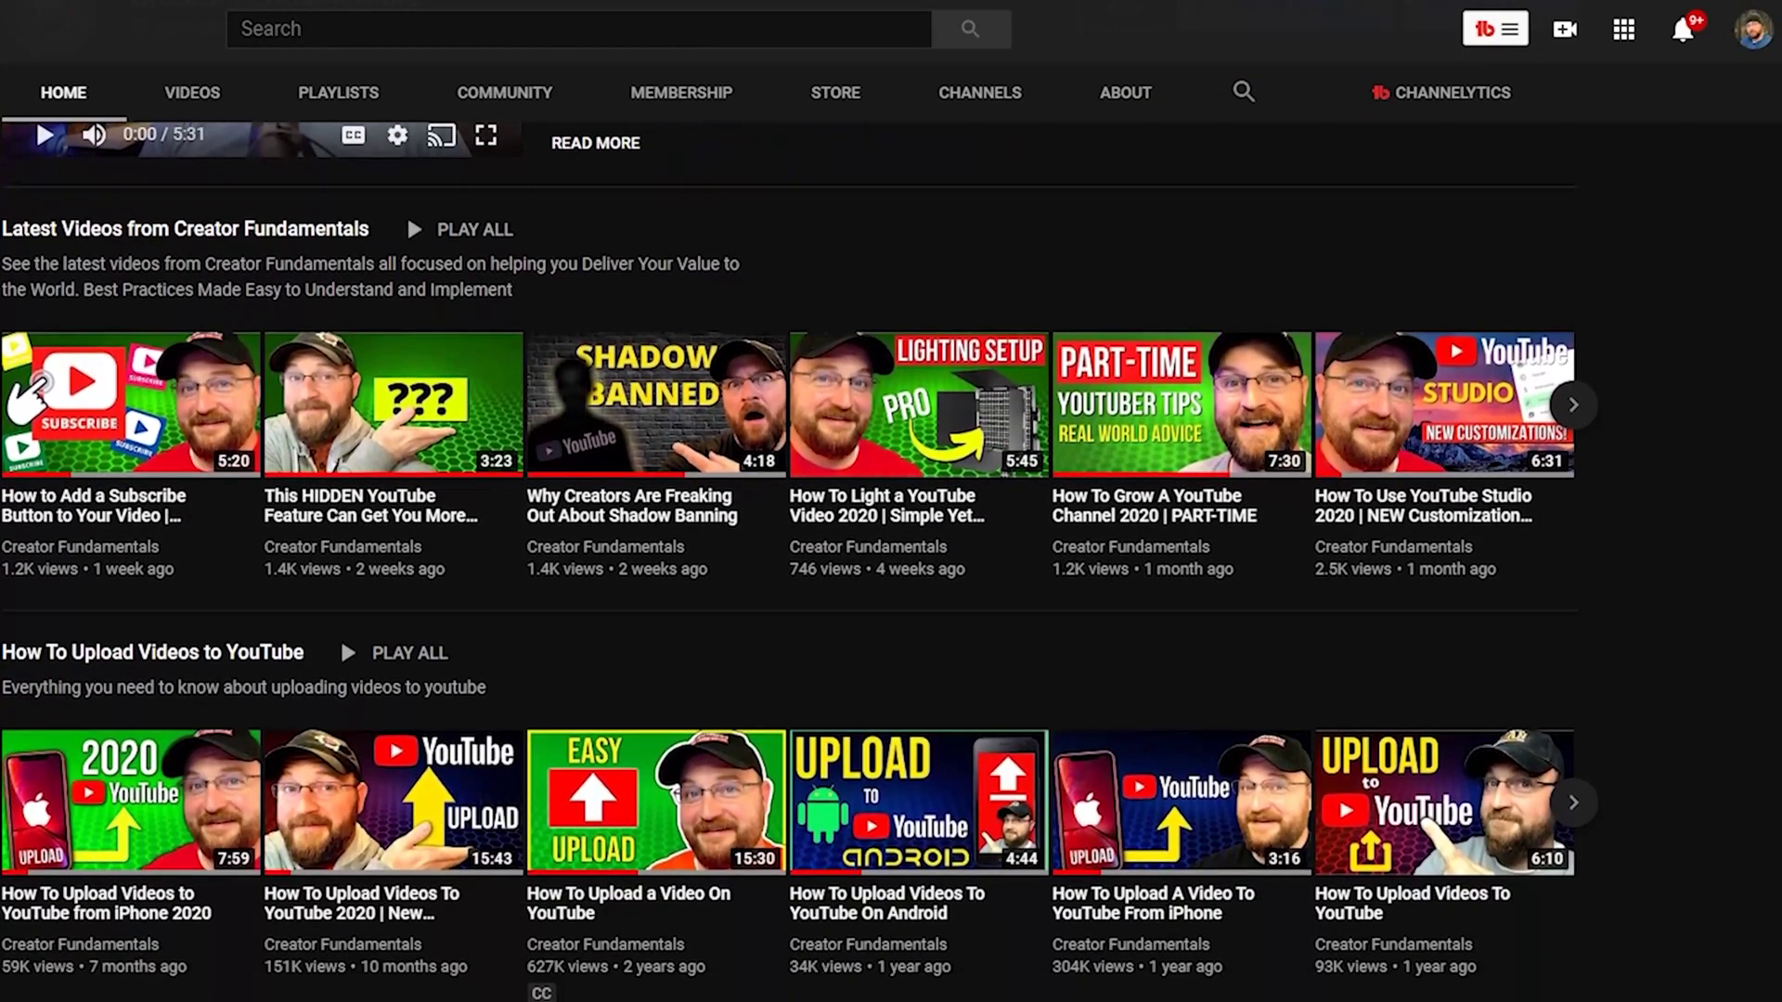
pyautogui.scroll(-3, 890, 529)
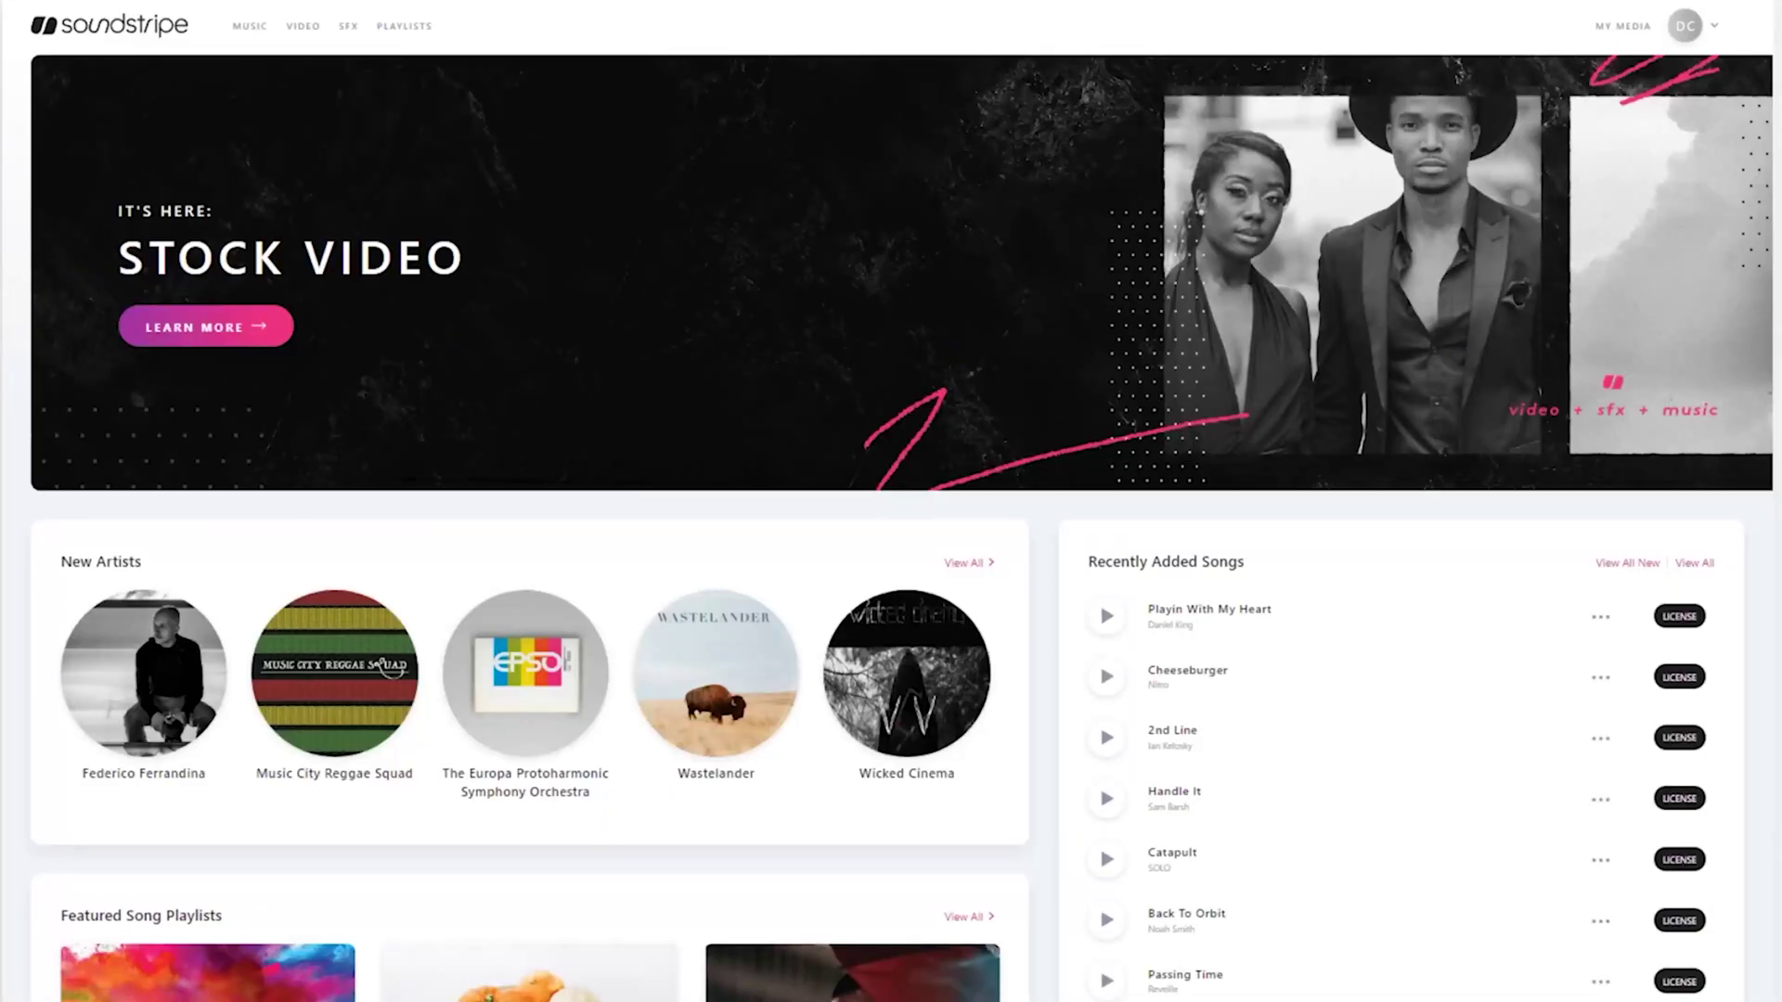
pyautogui.scroll(-2, 891, 529)
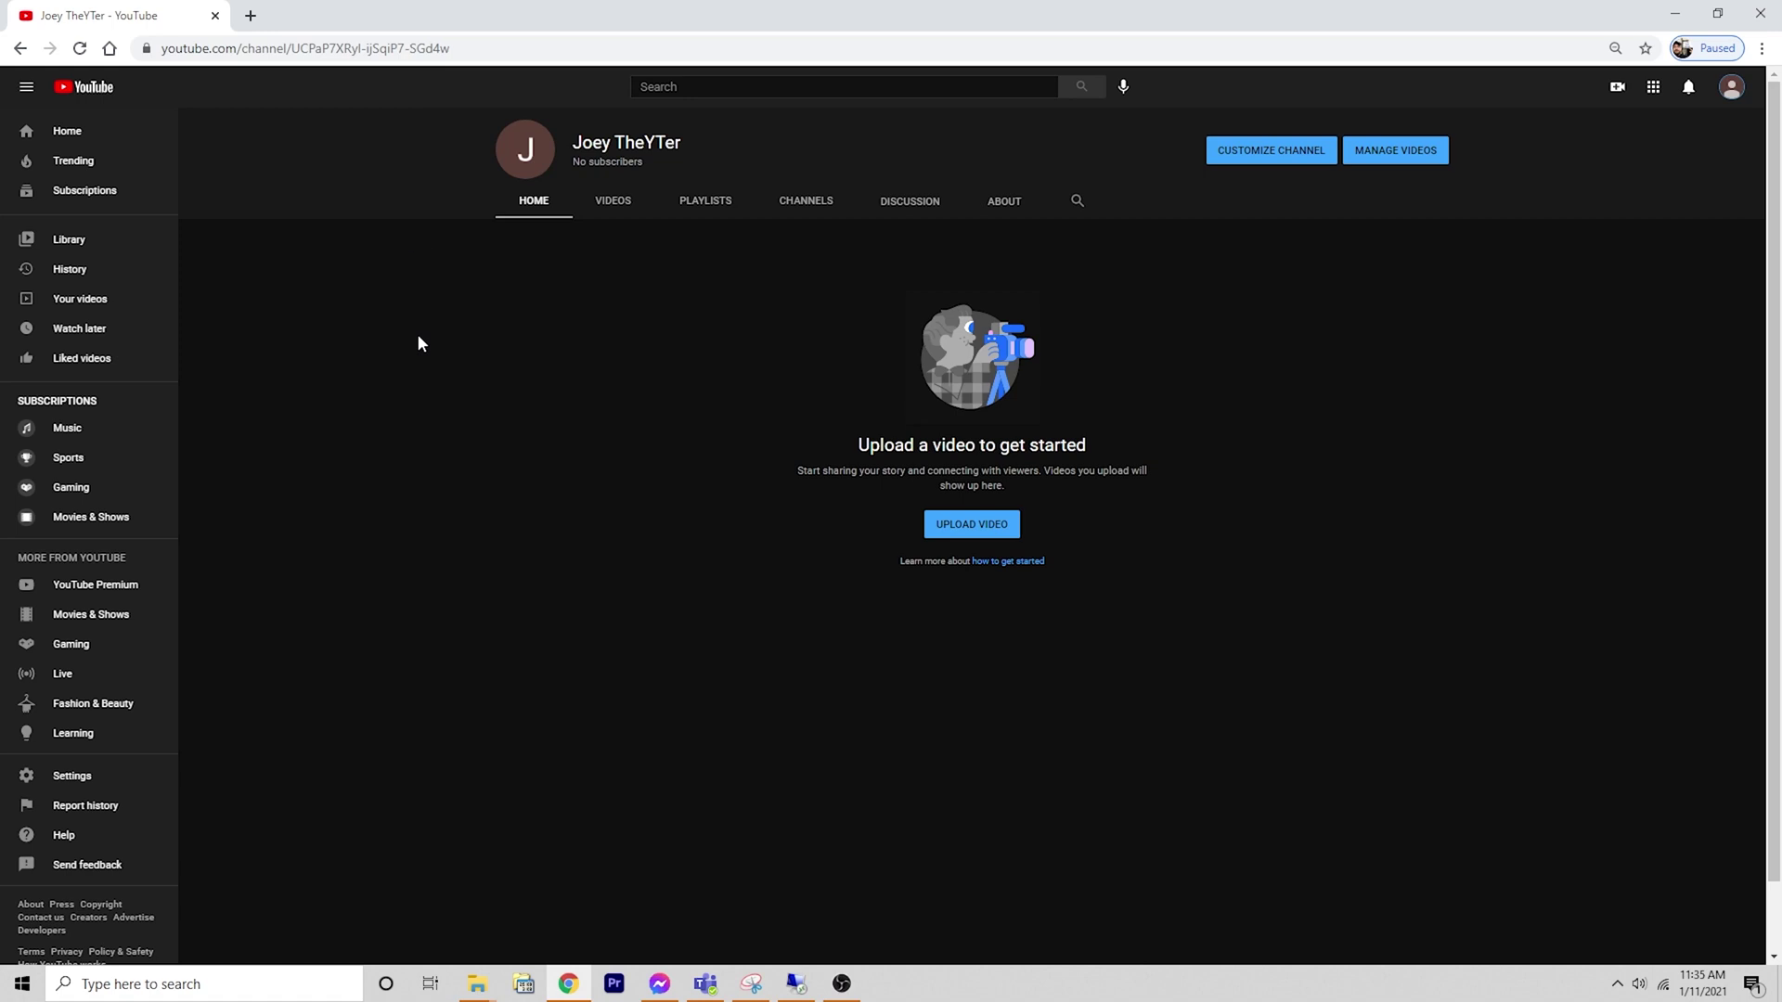
pyautogui.click(251, 17)
# - Load trytubebuddy.today by accepting the address bar's autocomplete suggestion
pyautogui.write('try')
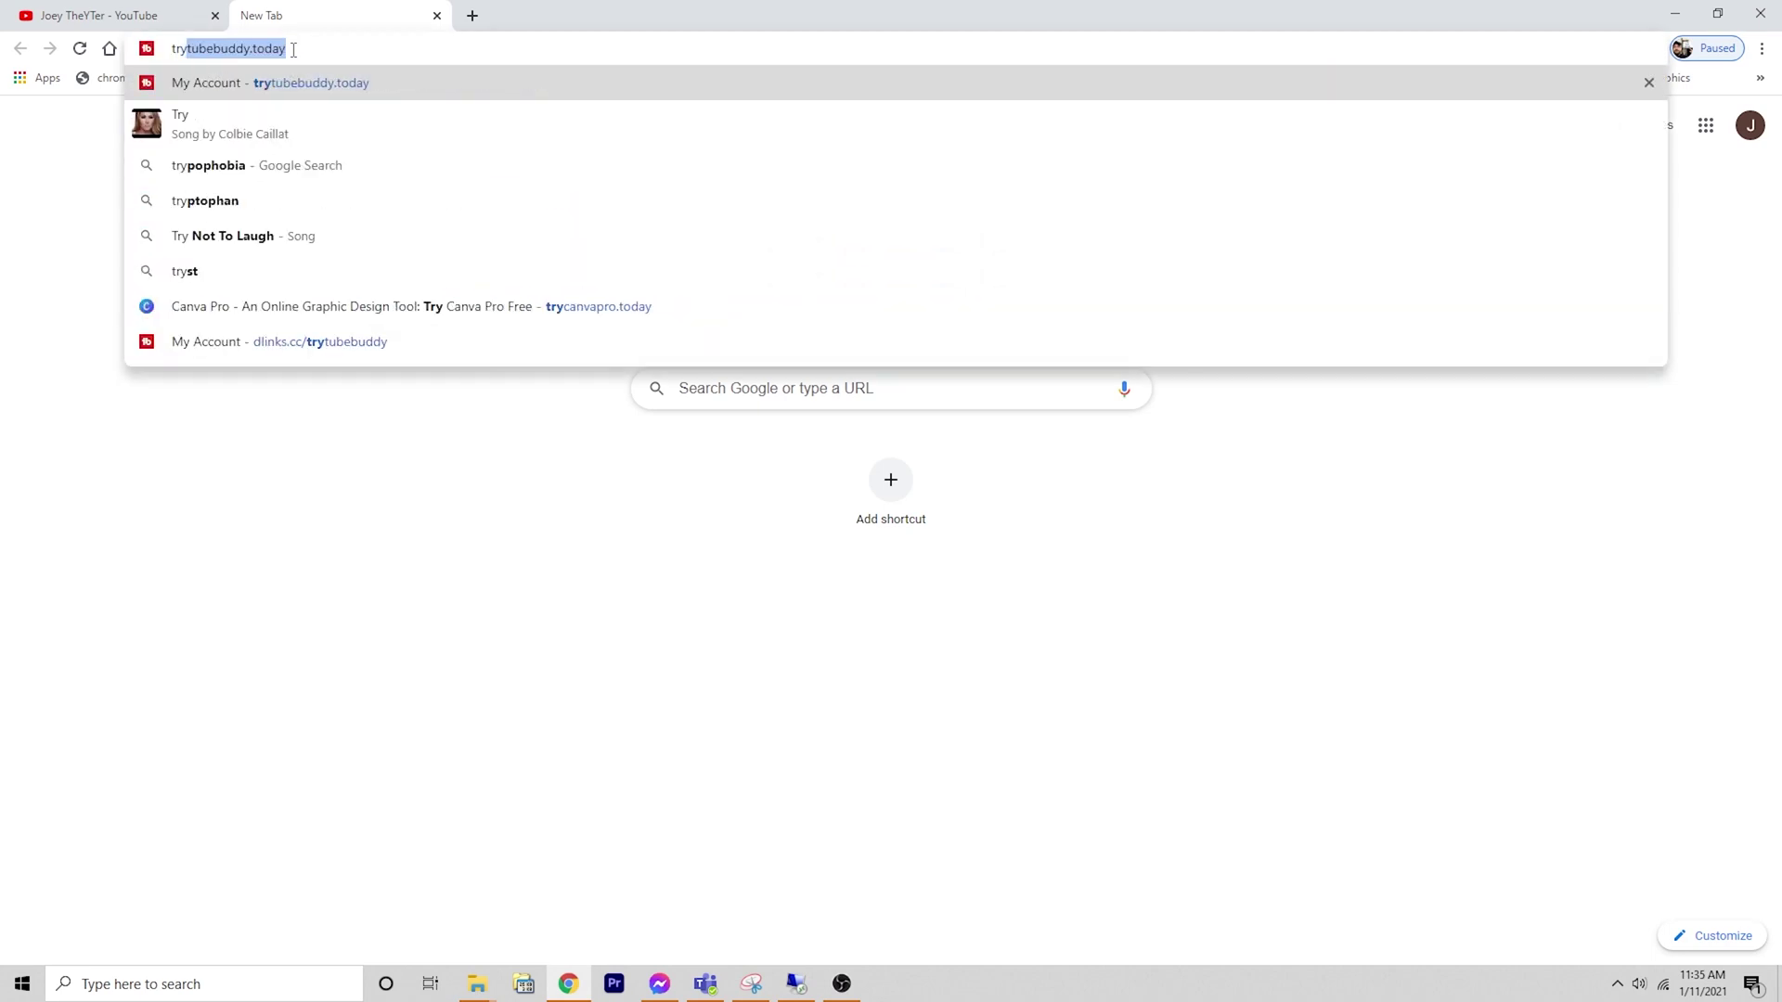
pyautogui.press('Right')
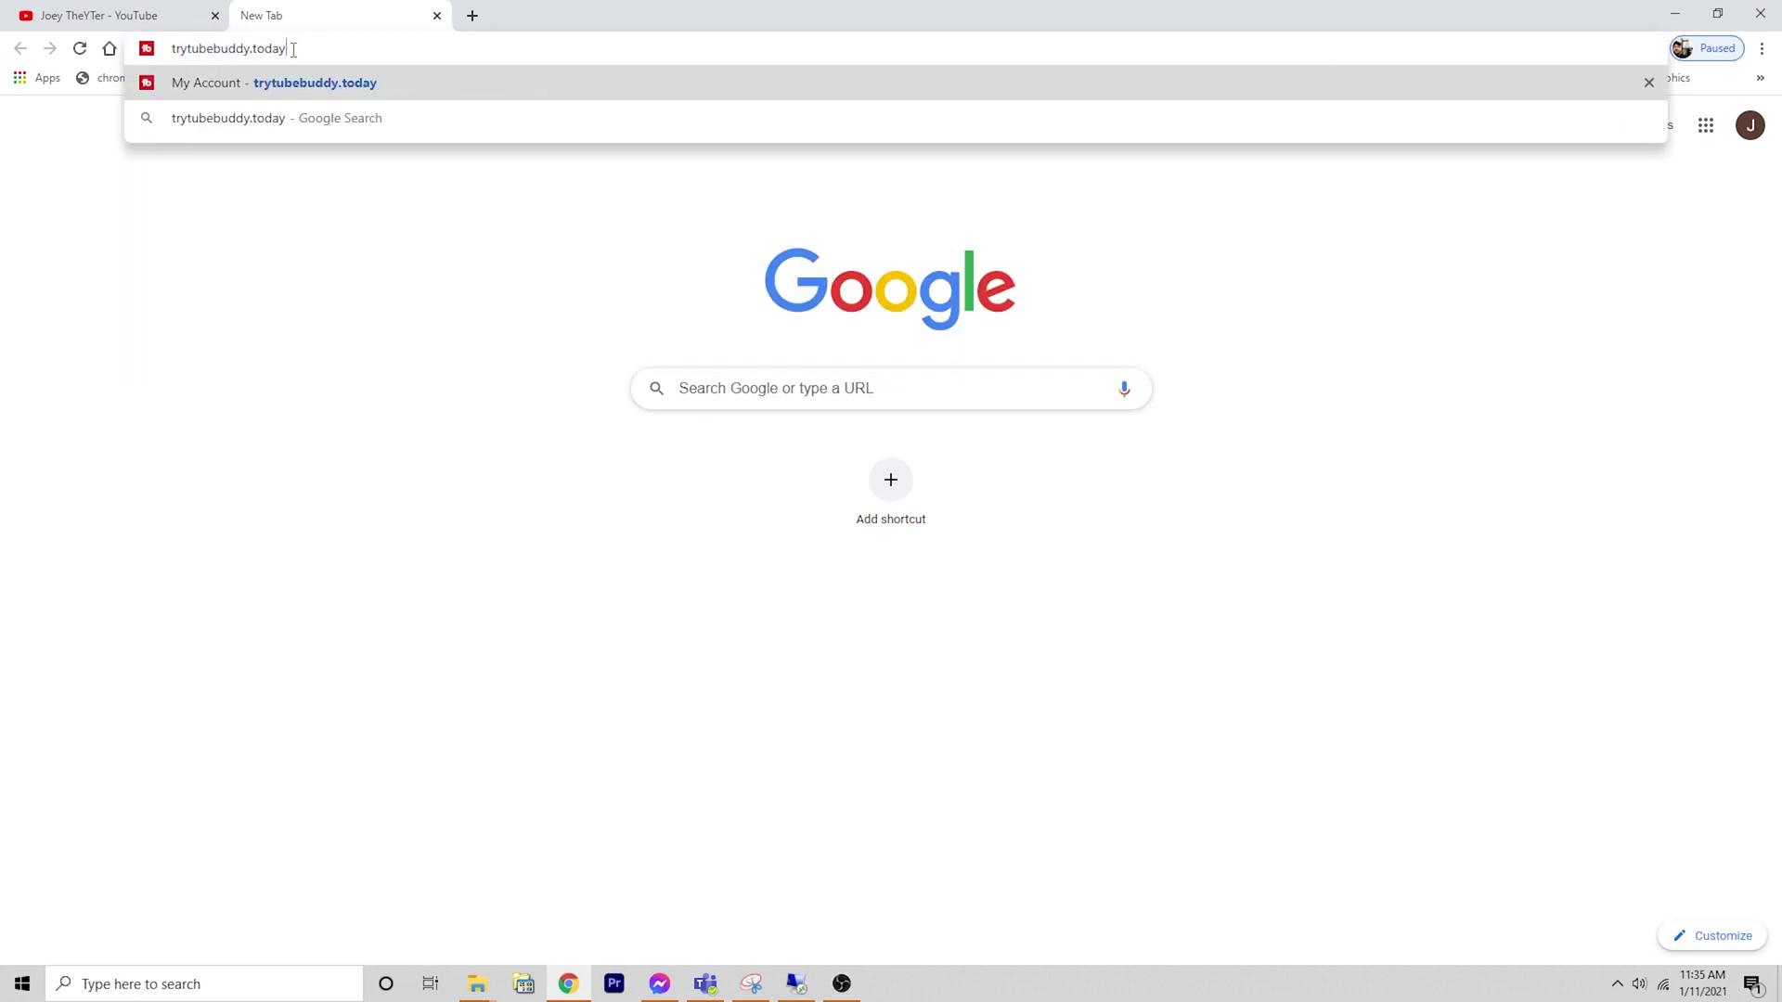
pyautogui.press('Return')
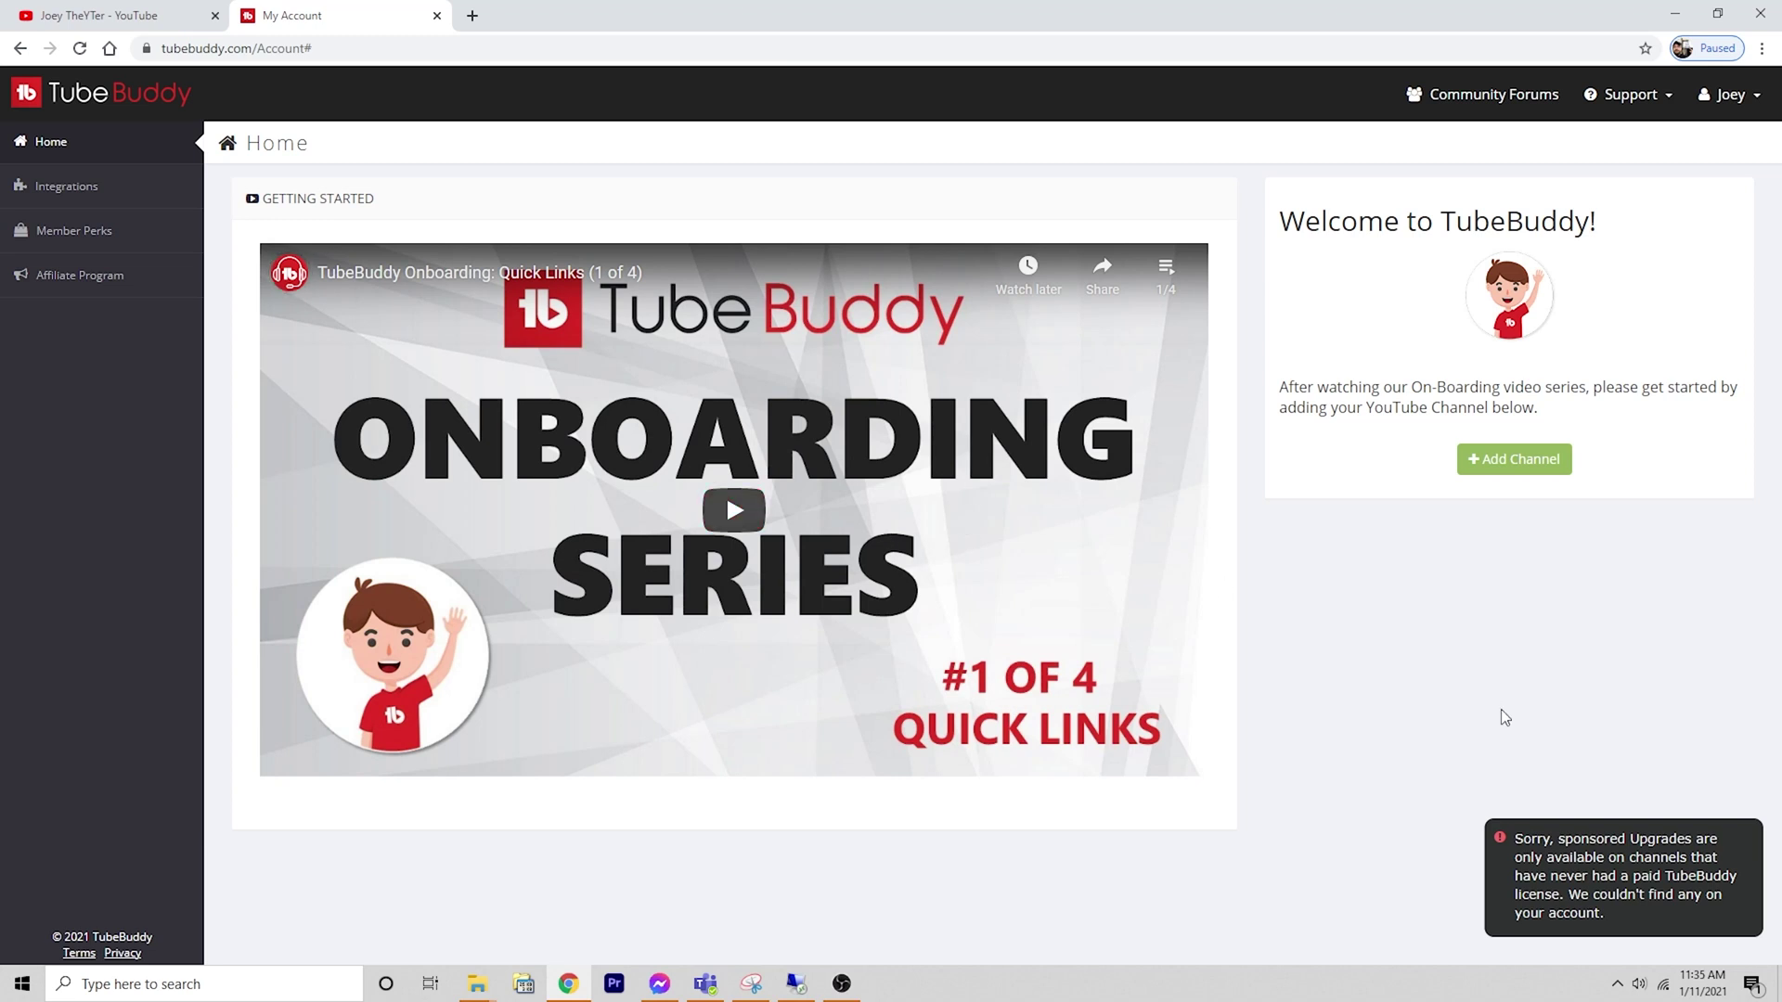
# - Add the MY REAL BRAND CHANNEL brand account to TubeBuddy through Google and allow access
pyautogui.click(1522, 461)
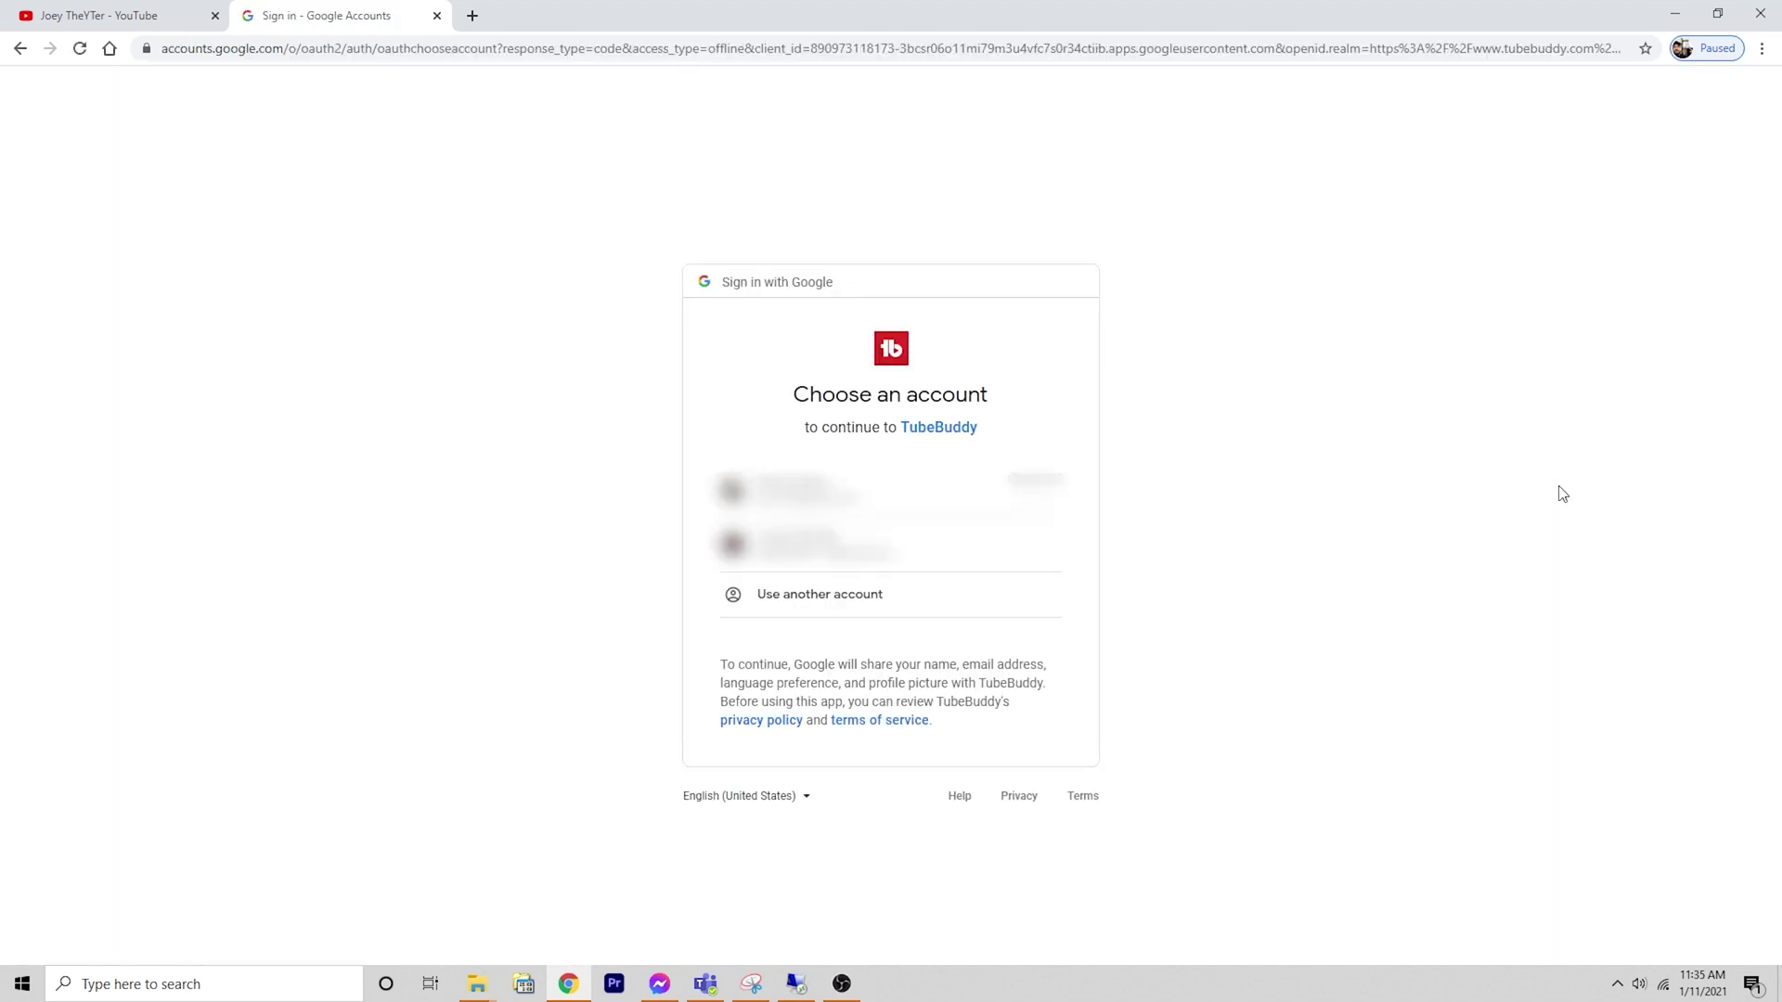
pyautogui.click(943, 566)
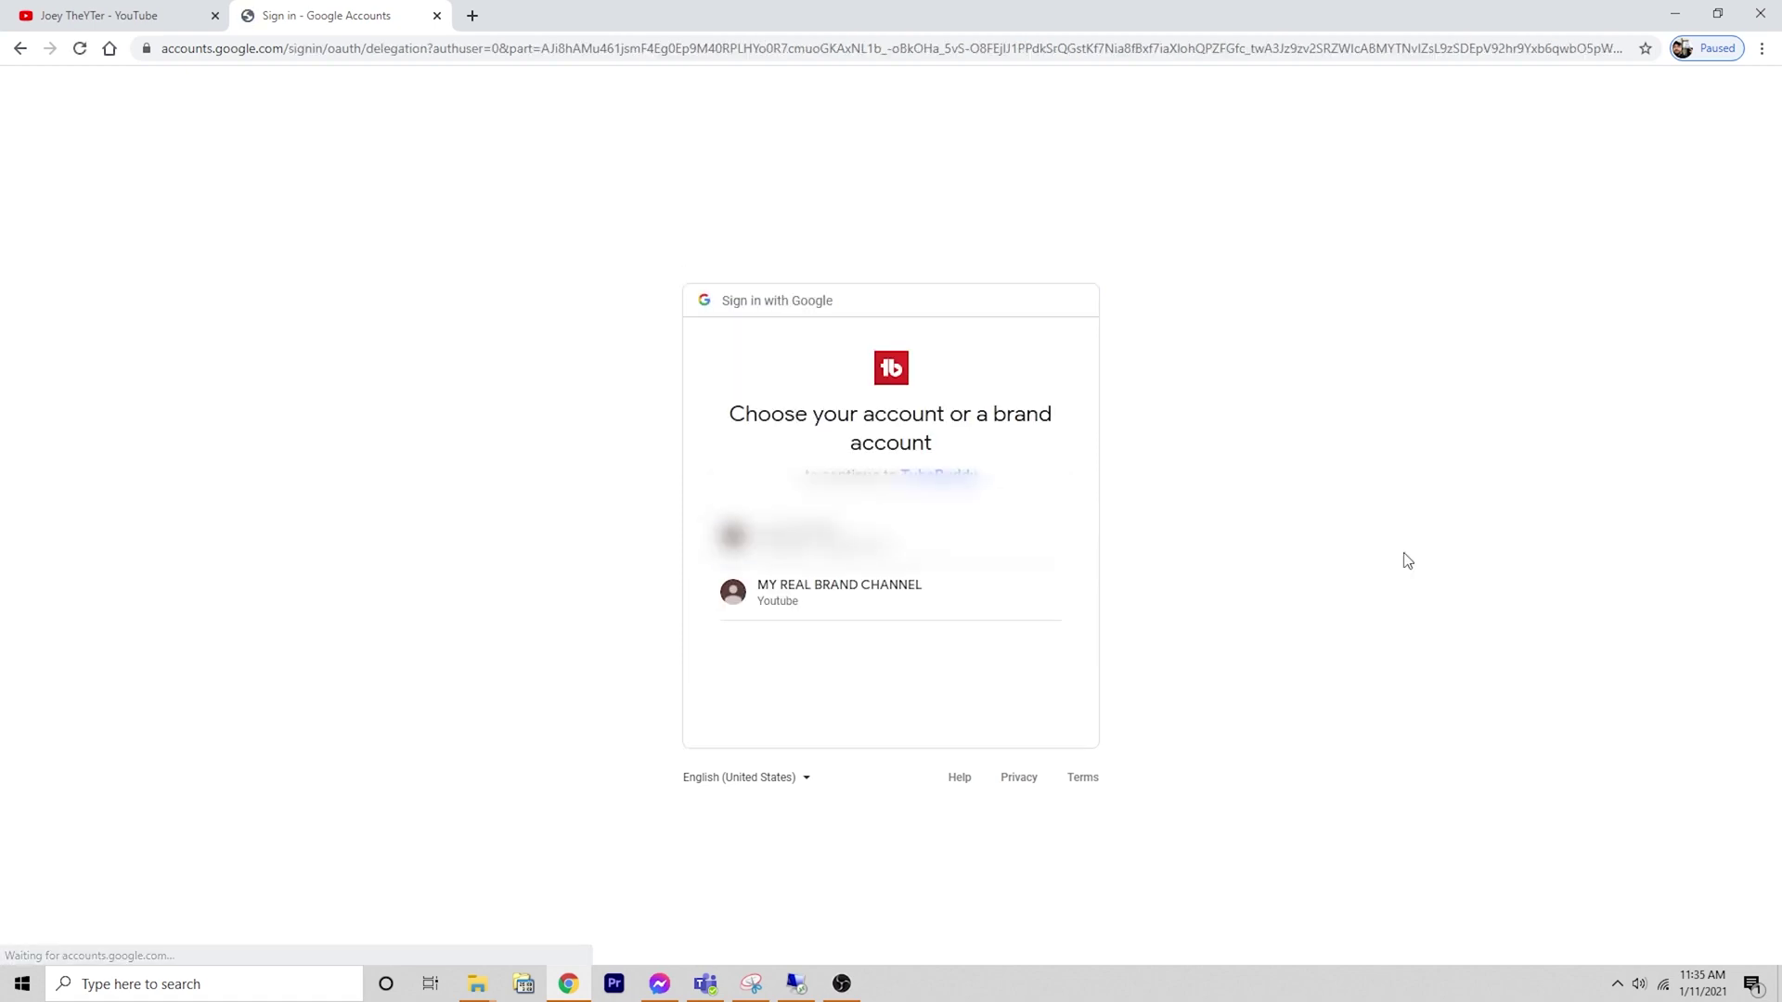
pyautogui.click(796, 601)
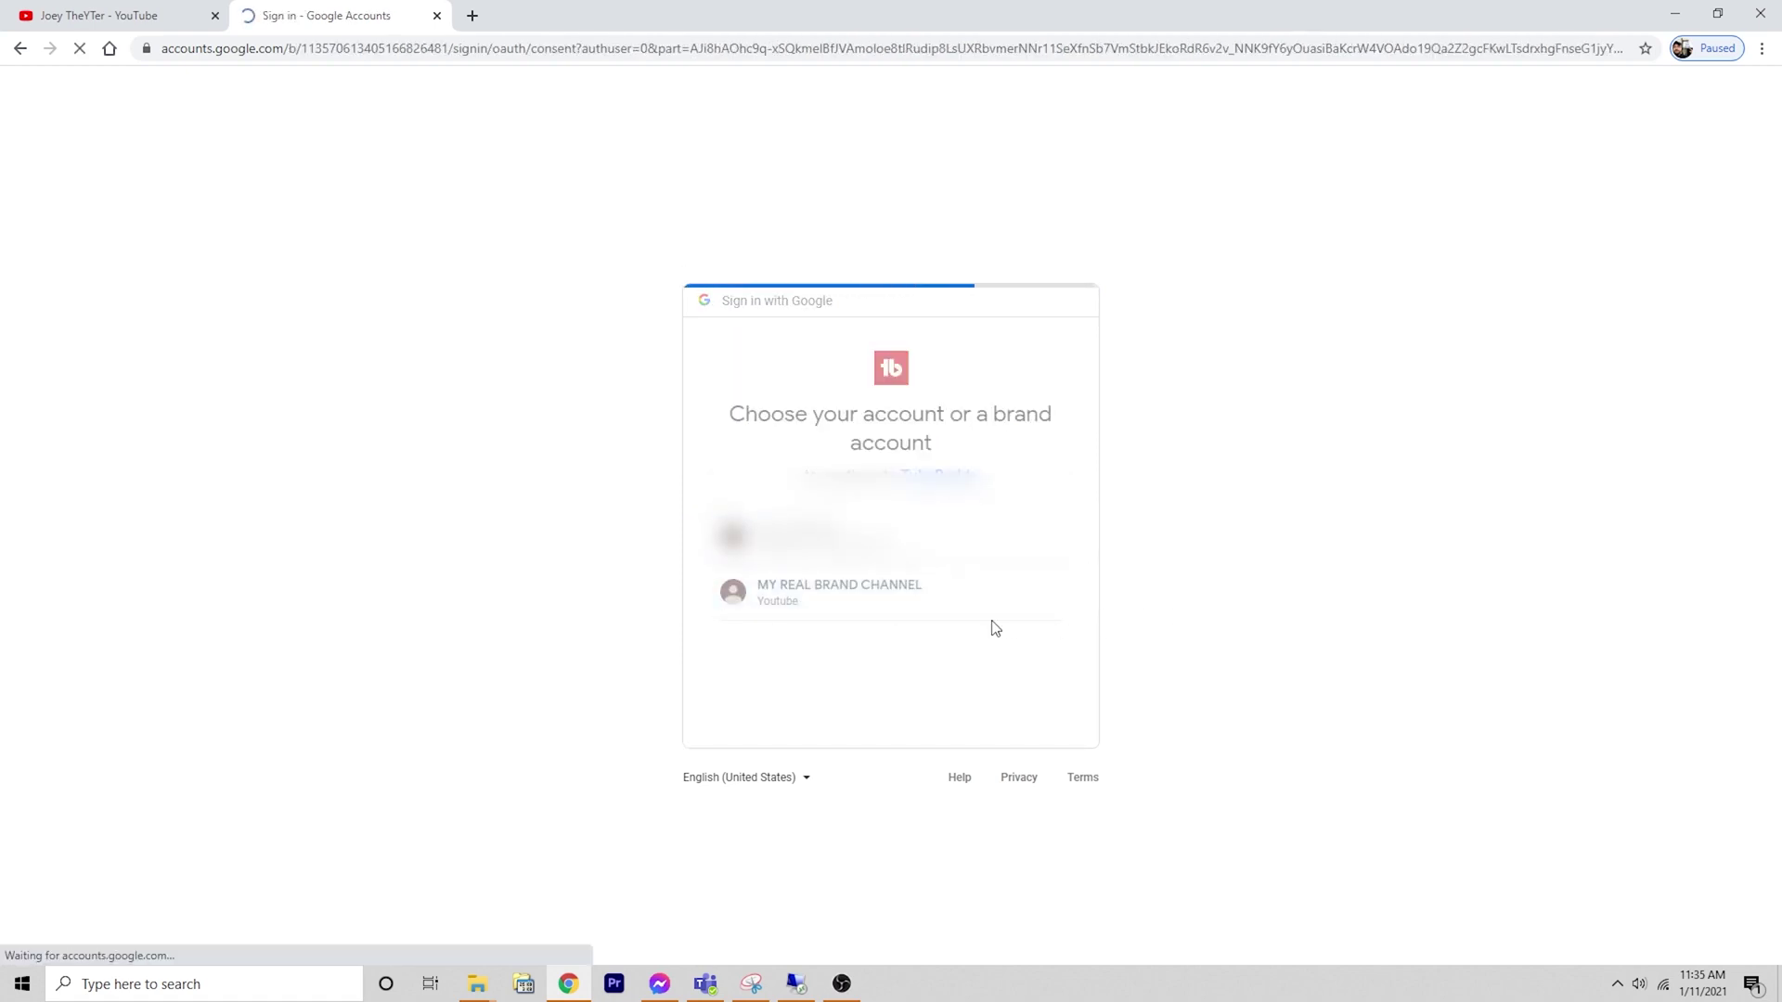
pyautogui.click(1017, 810)
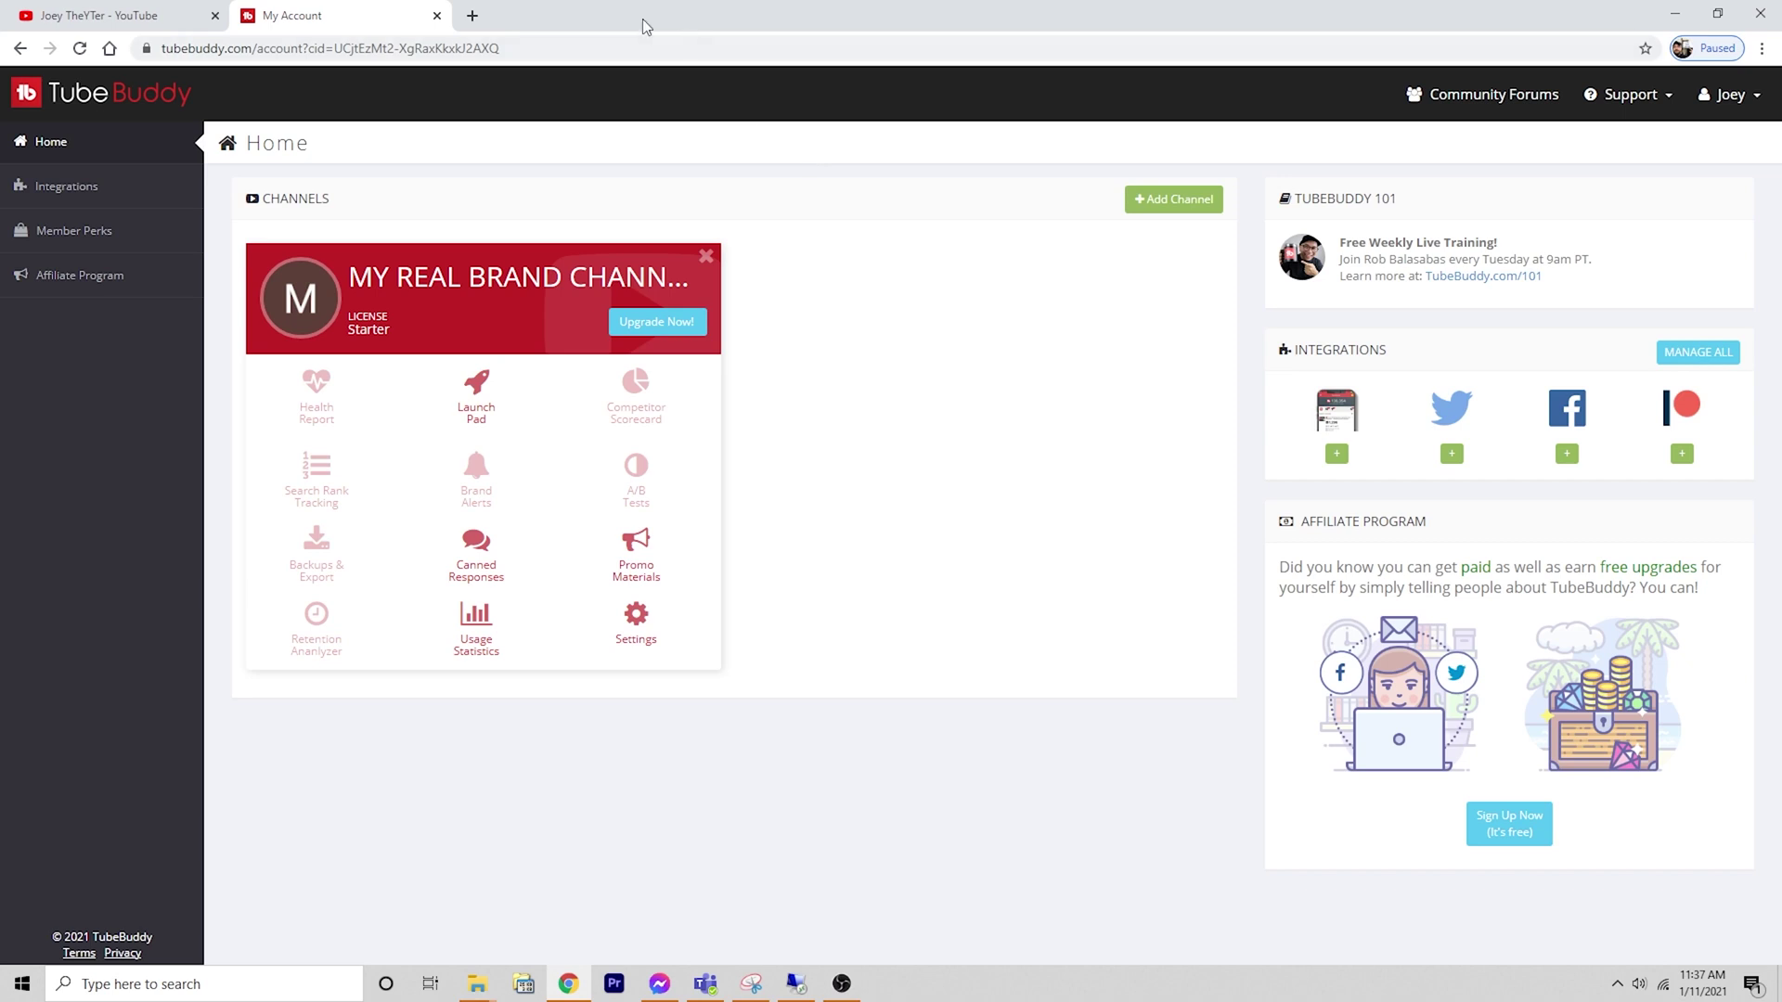
# - Add the TubeBuddy extension to Chrome from installtubebuddy.com and check it under Extensions
pyautogui.click(472, 15)
pyautogui.write('install')
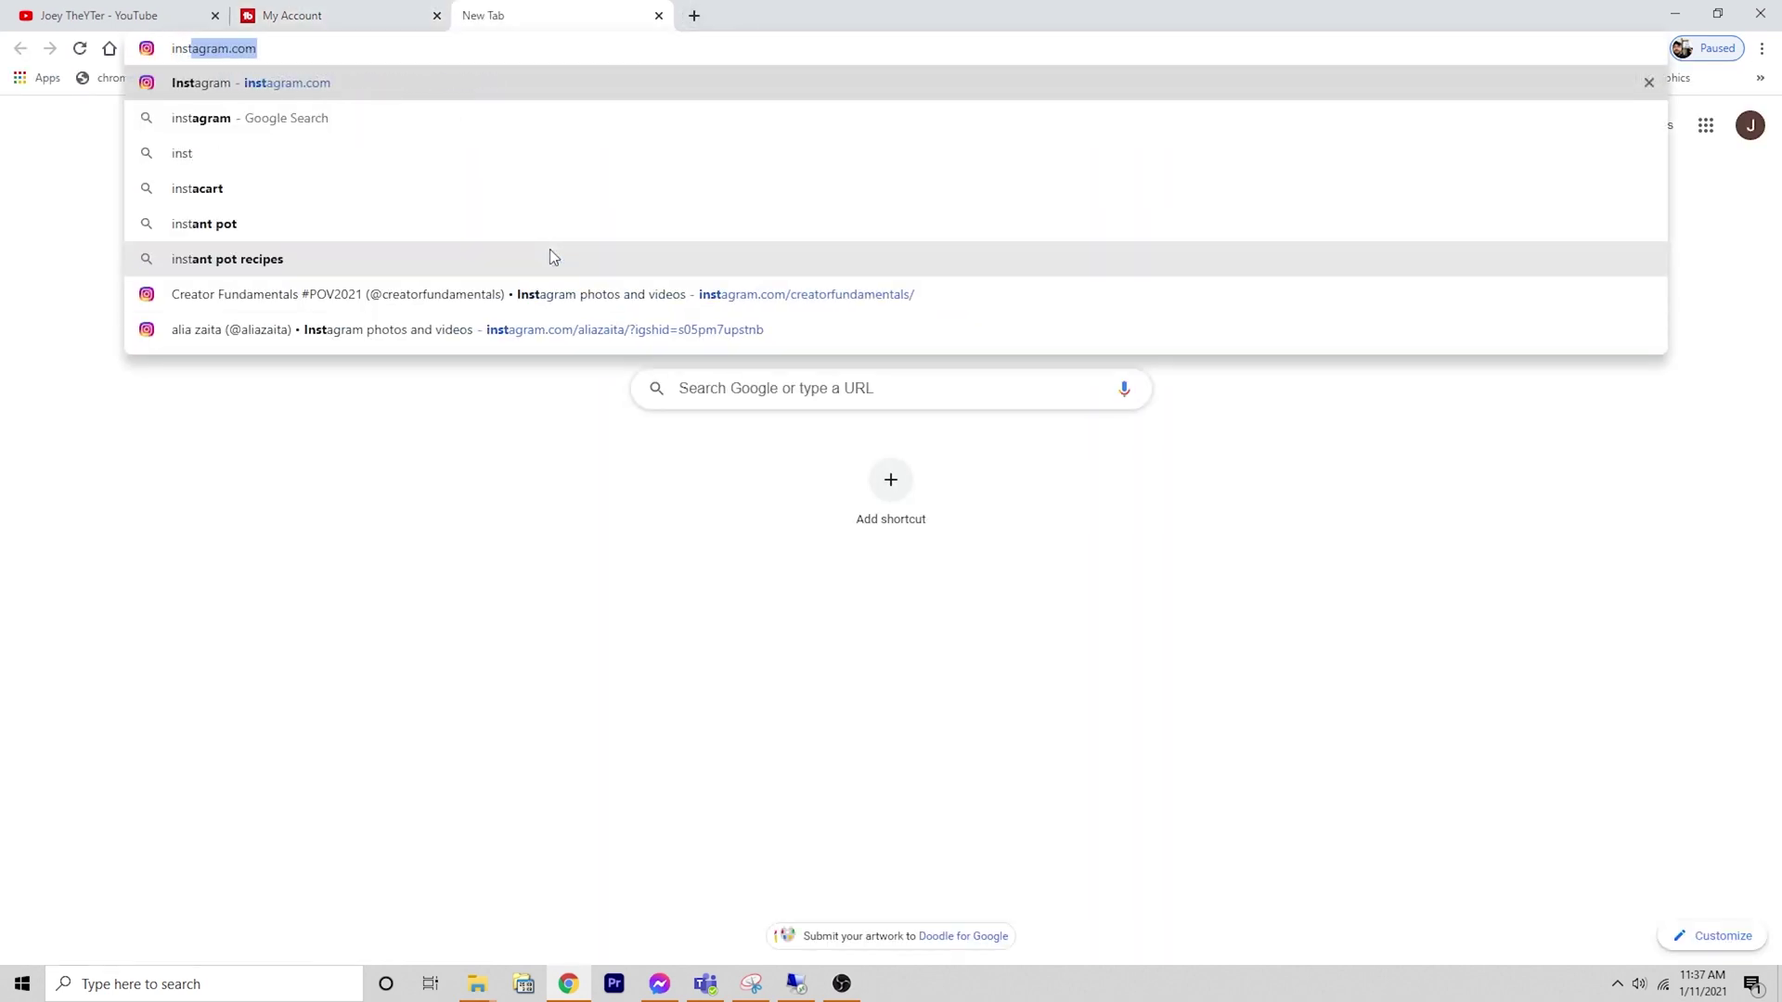
pyautogui.write('tubebuddy')
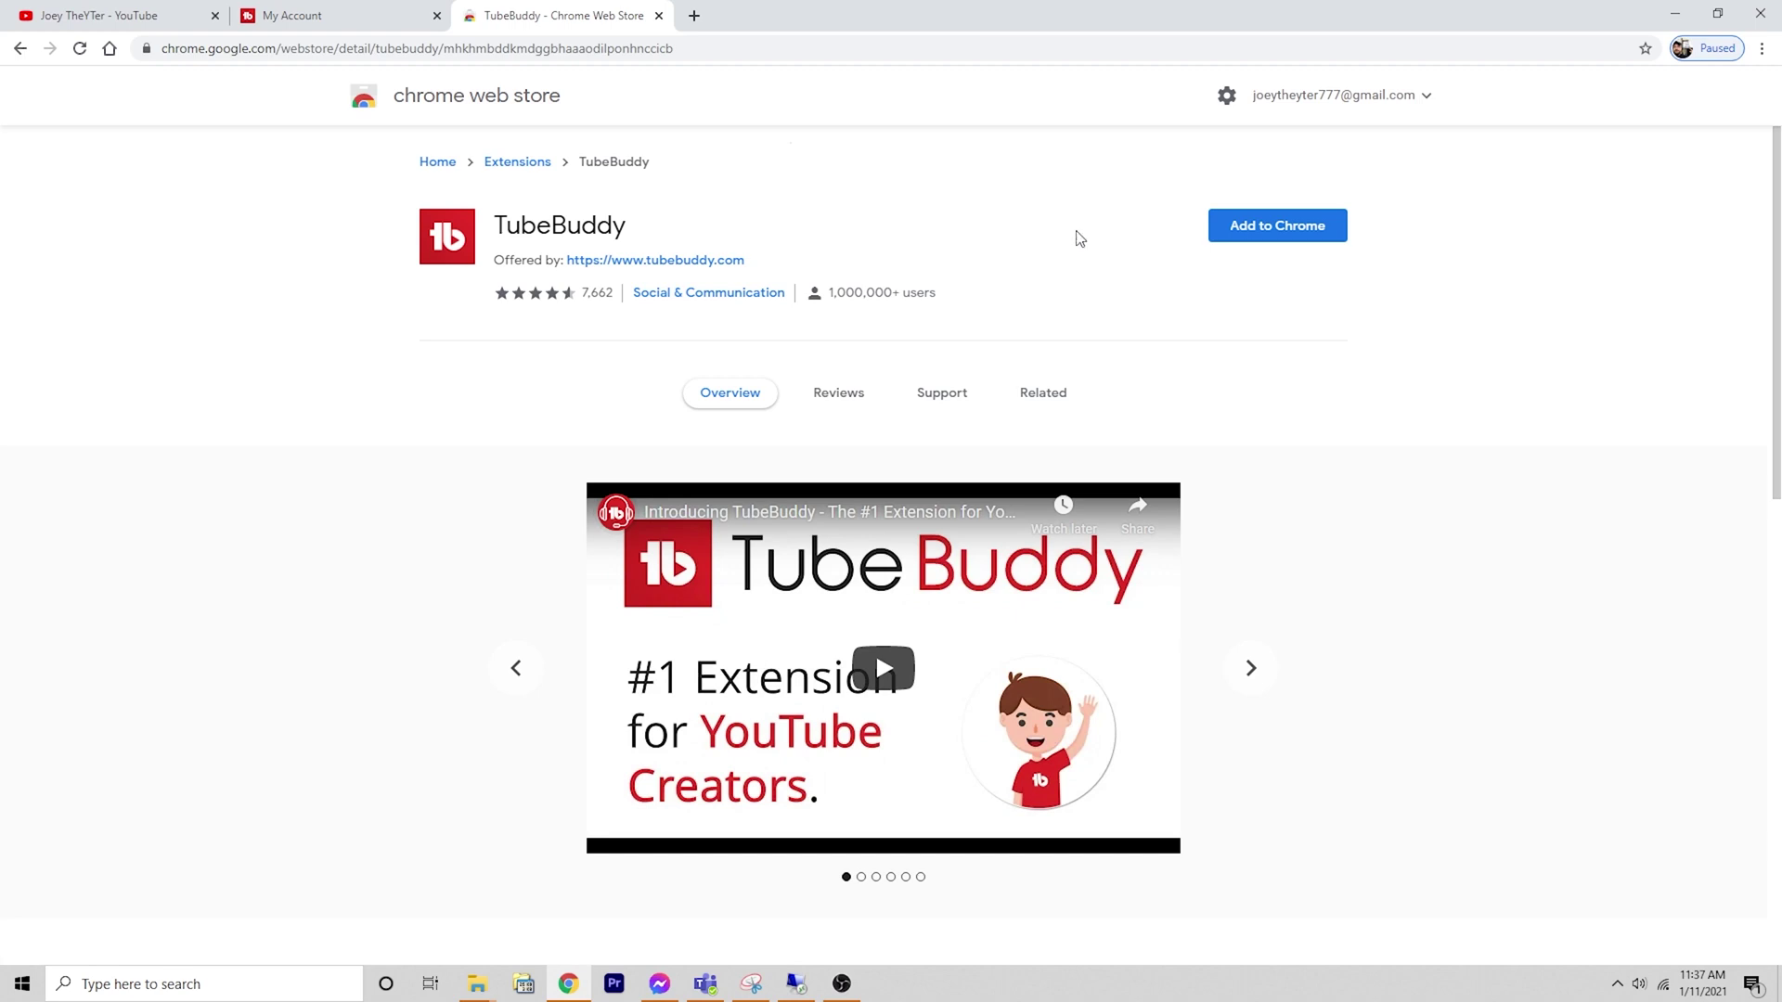
pyautogui.click(1261, 244)
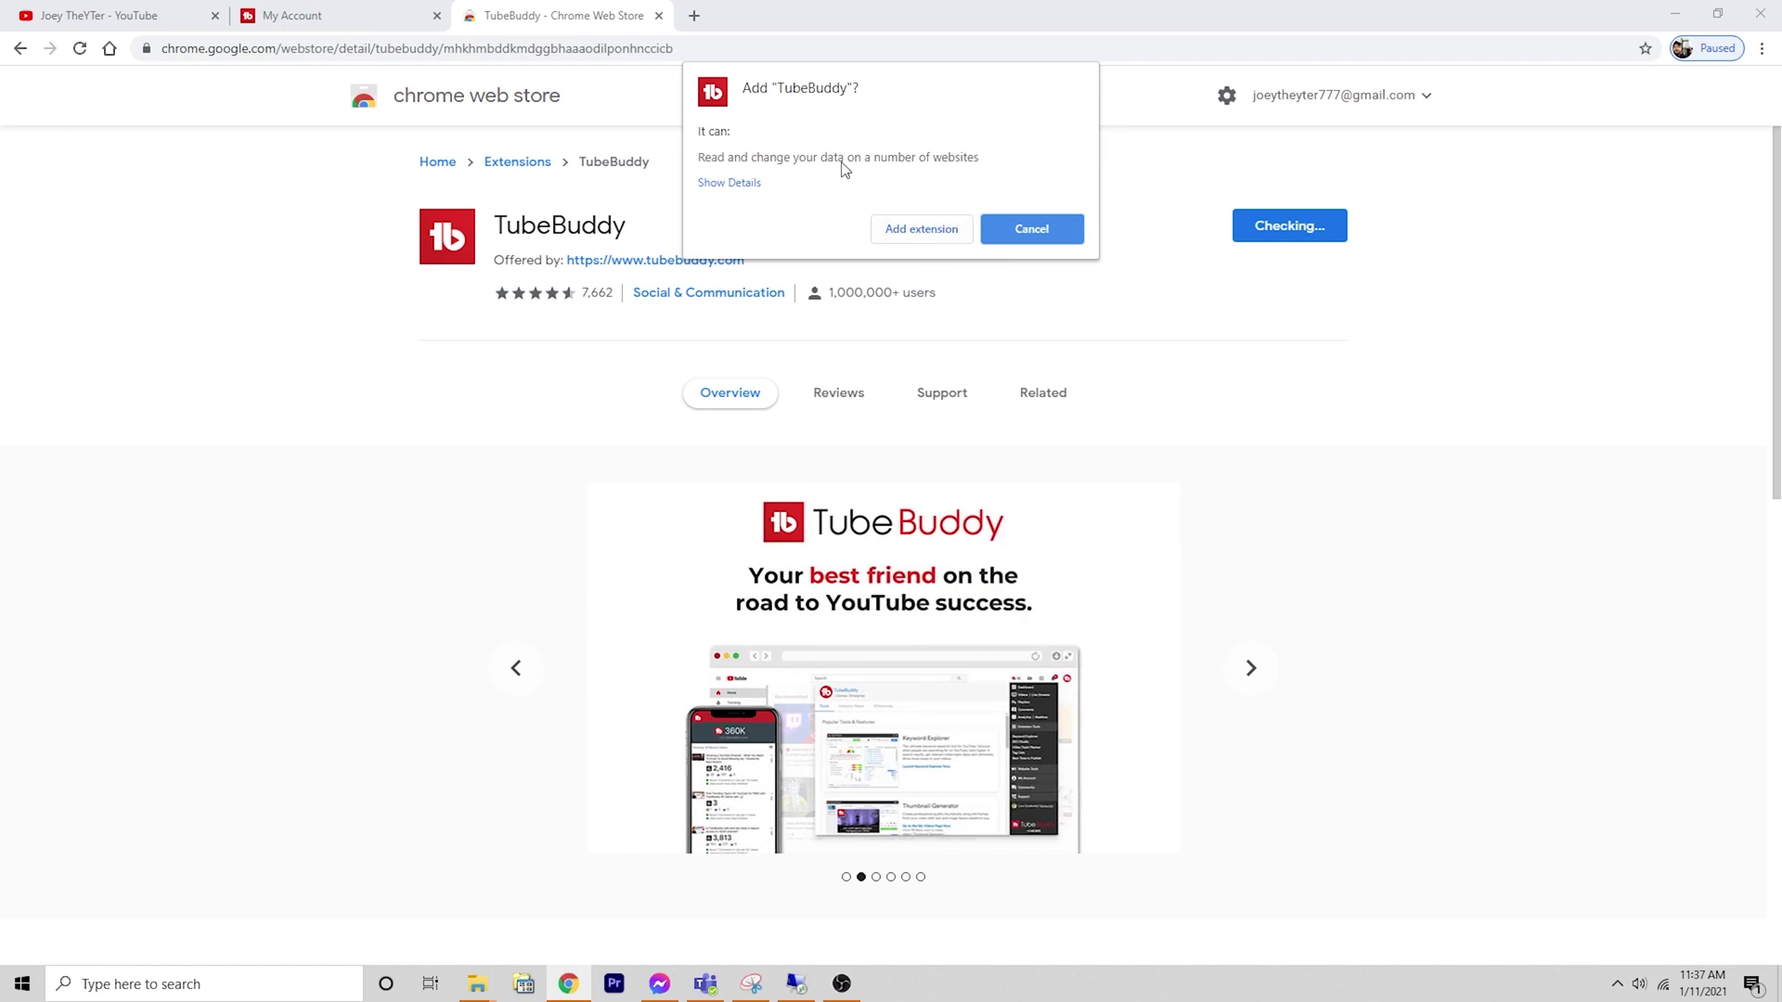
pyautogui.click(897, 237)
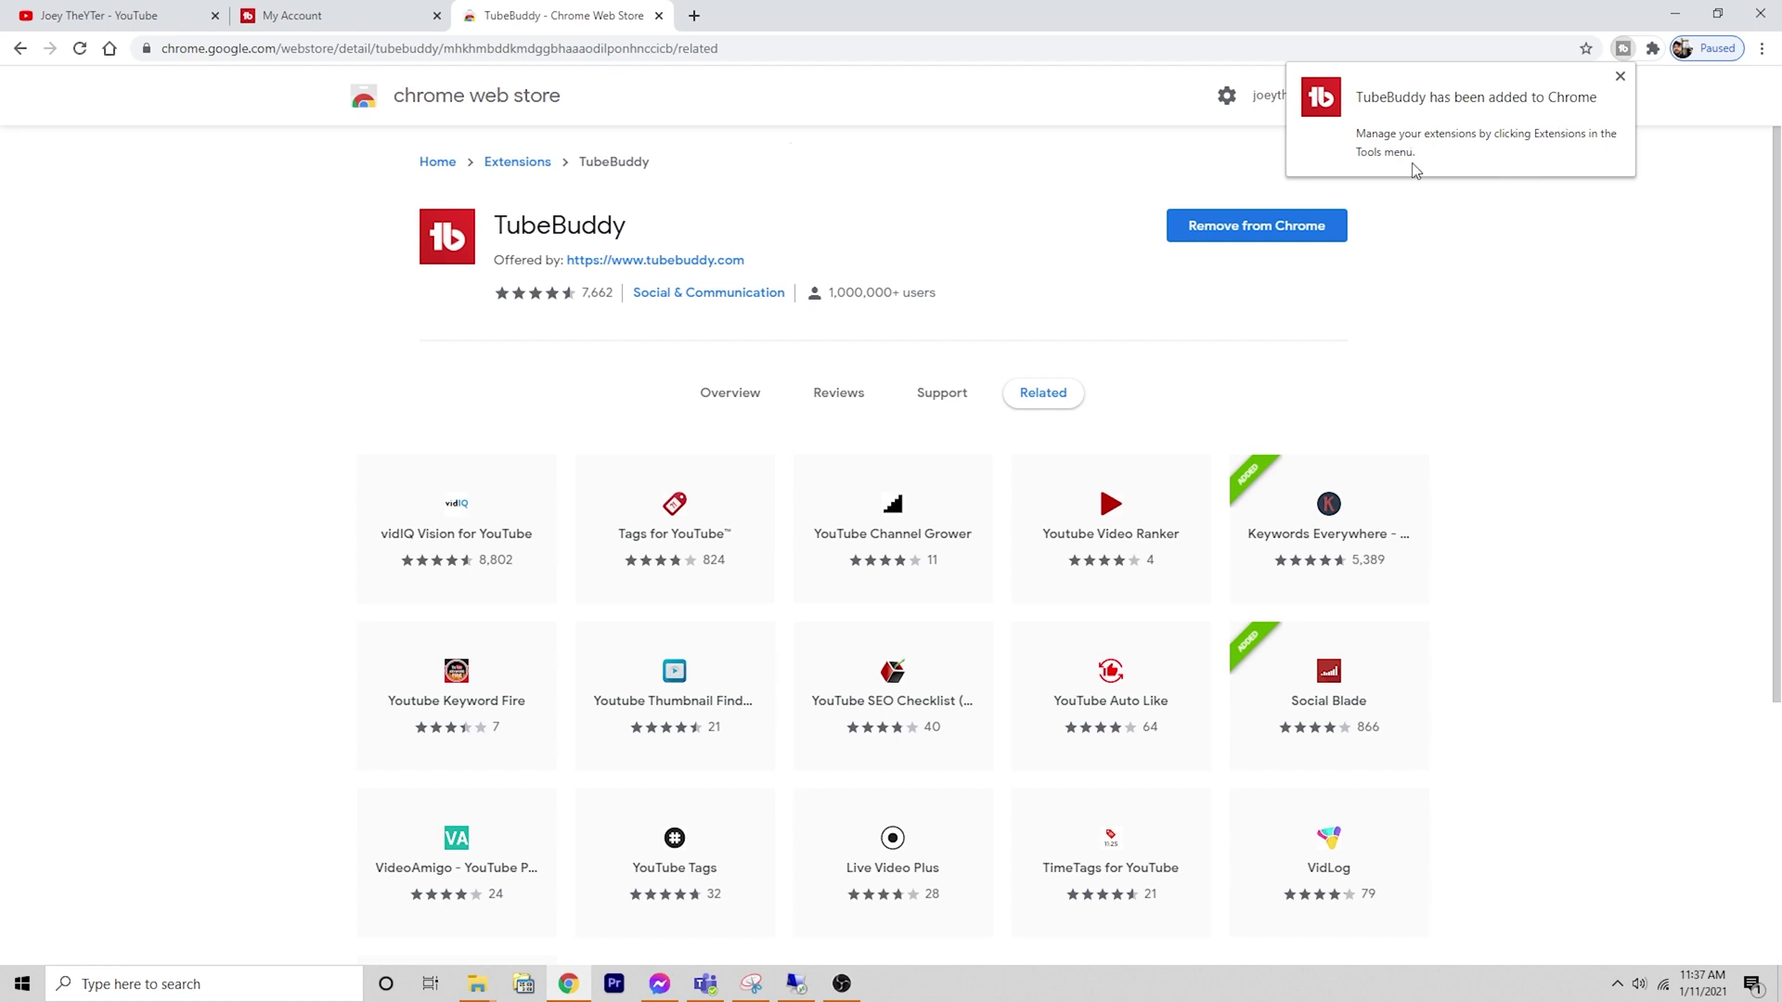
pyautogui.click(1651, 49)
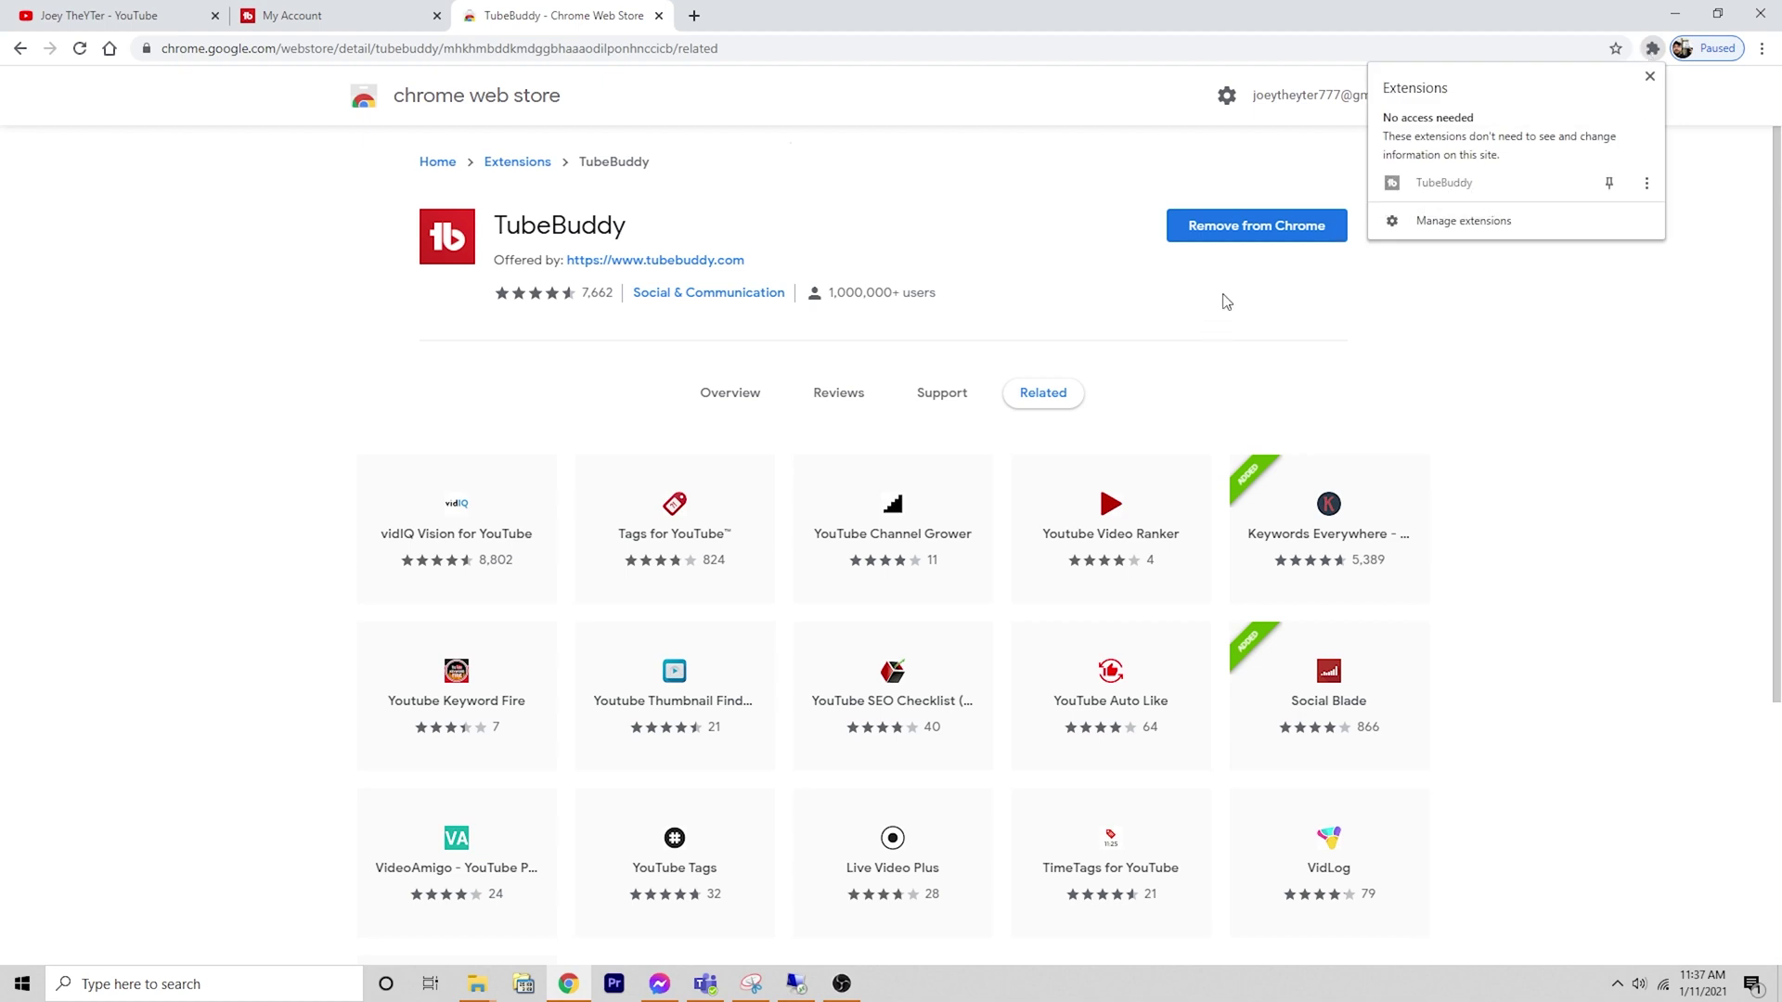
# - Reload the YouTube channel page so TubeBuddy loads, then start its sign-in and allow access
pyautogui.click(237, 232)
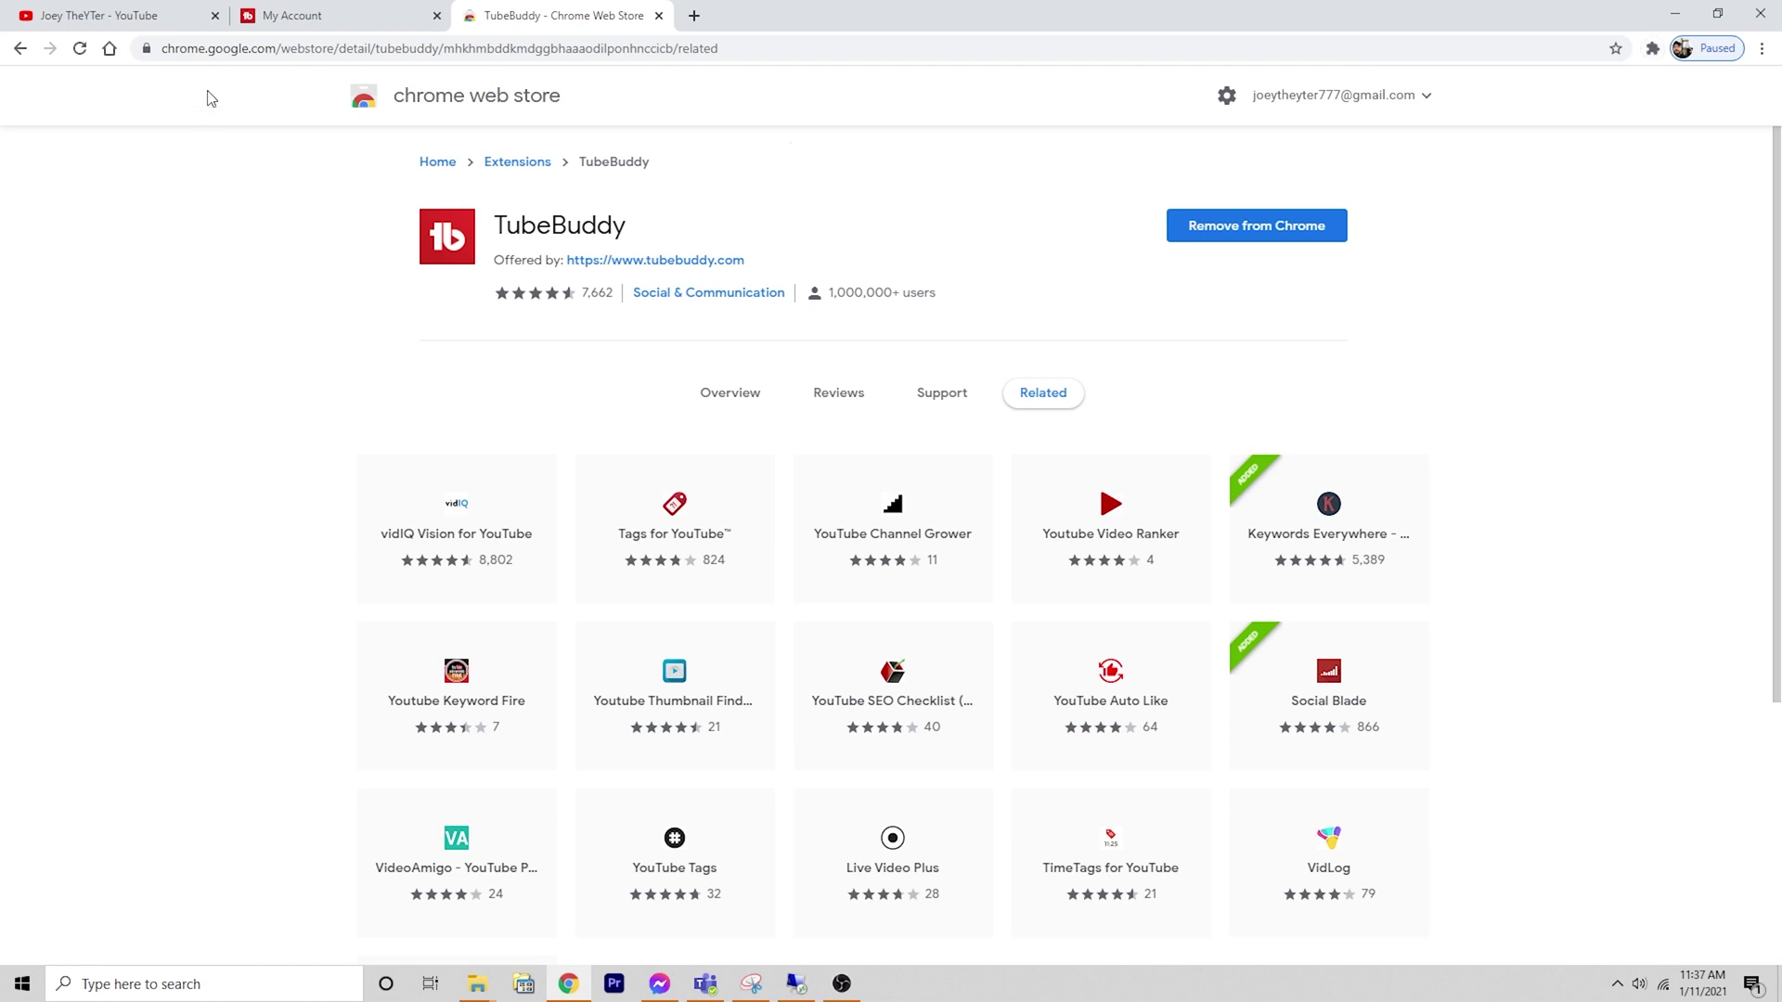
pyautogui.click(138, 11)
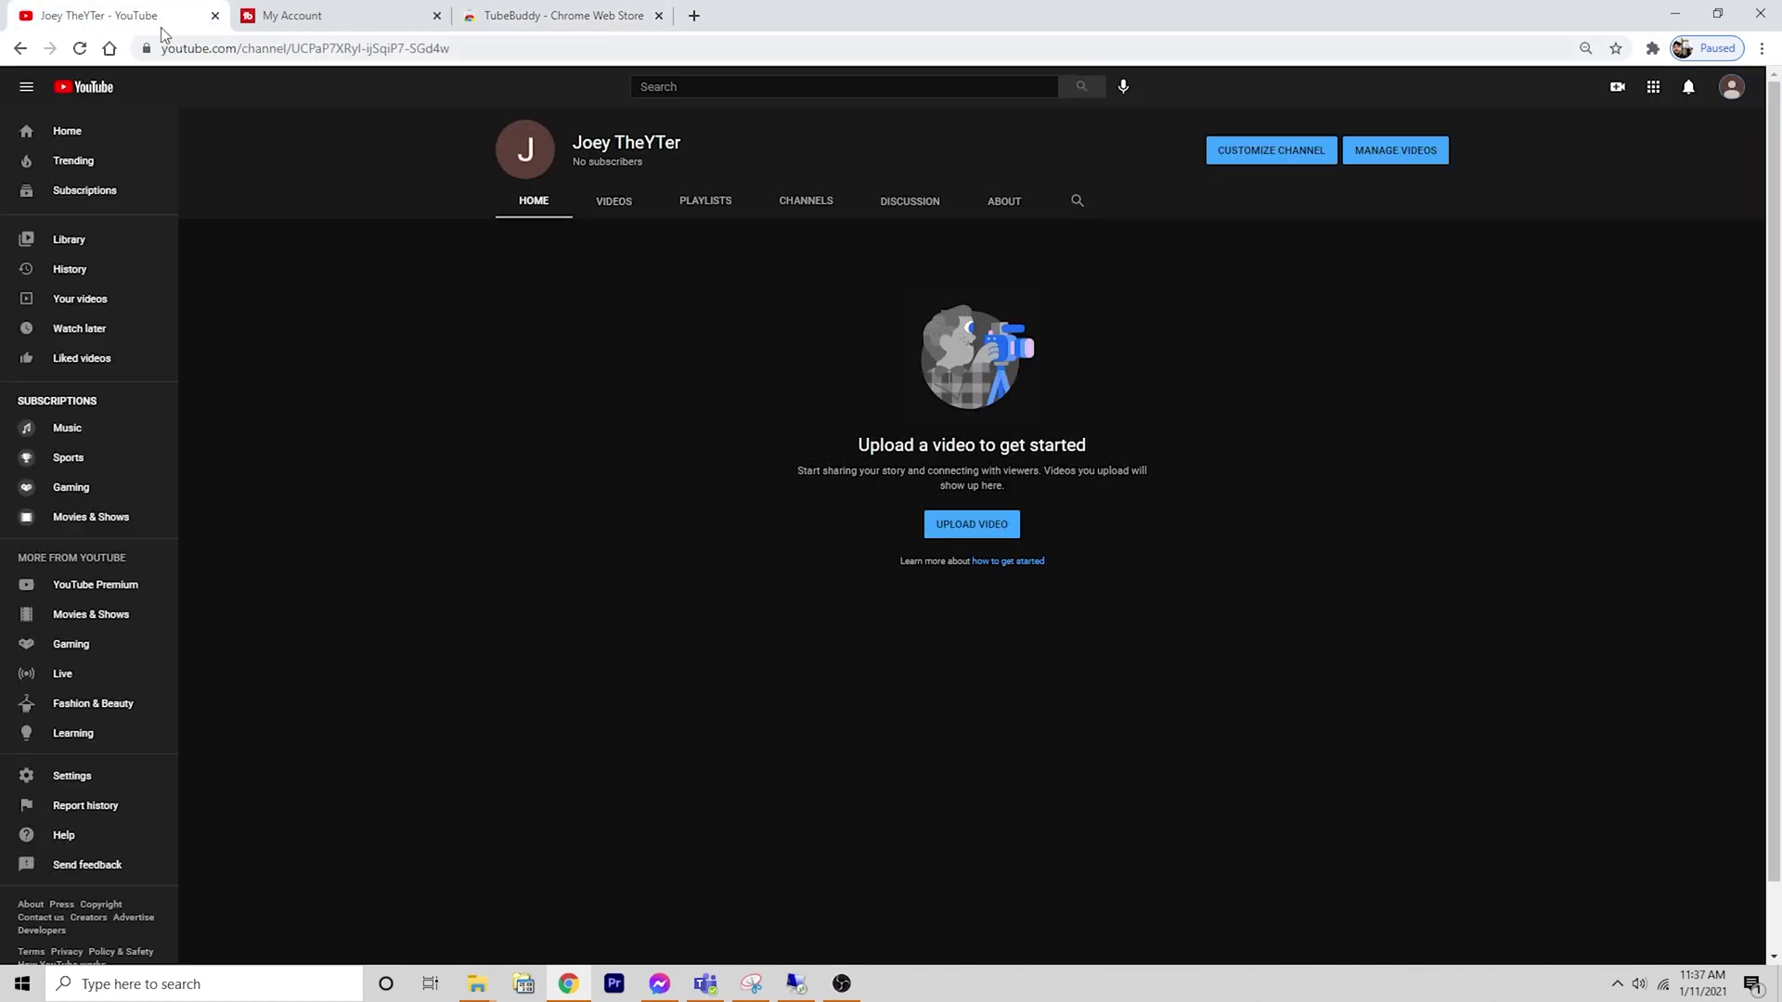
pyautogui.click(74, 51)
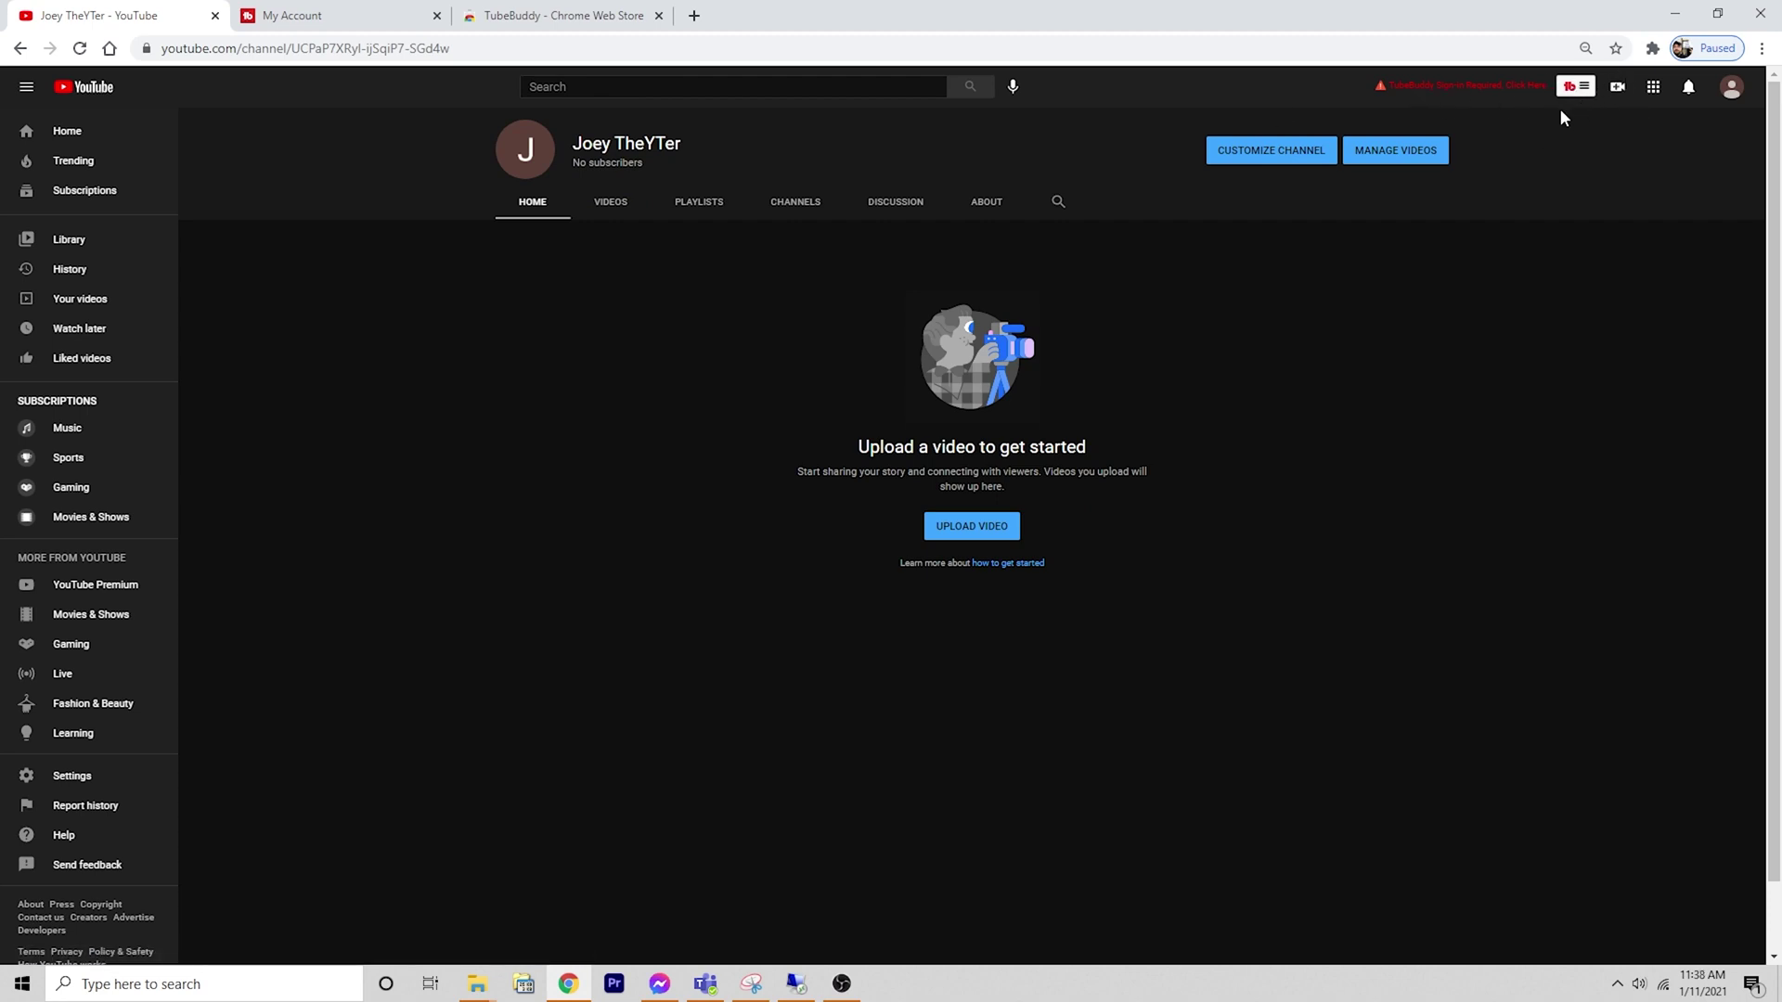
pyautogui.click(1566, 89)
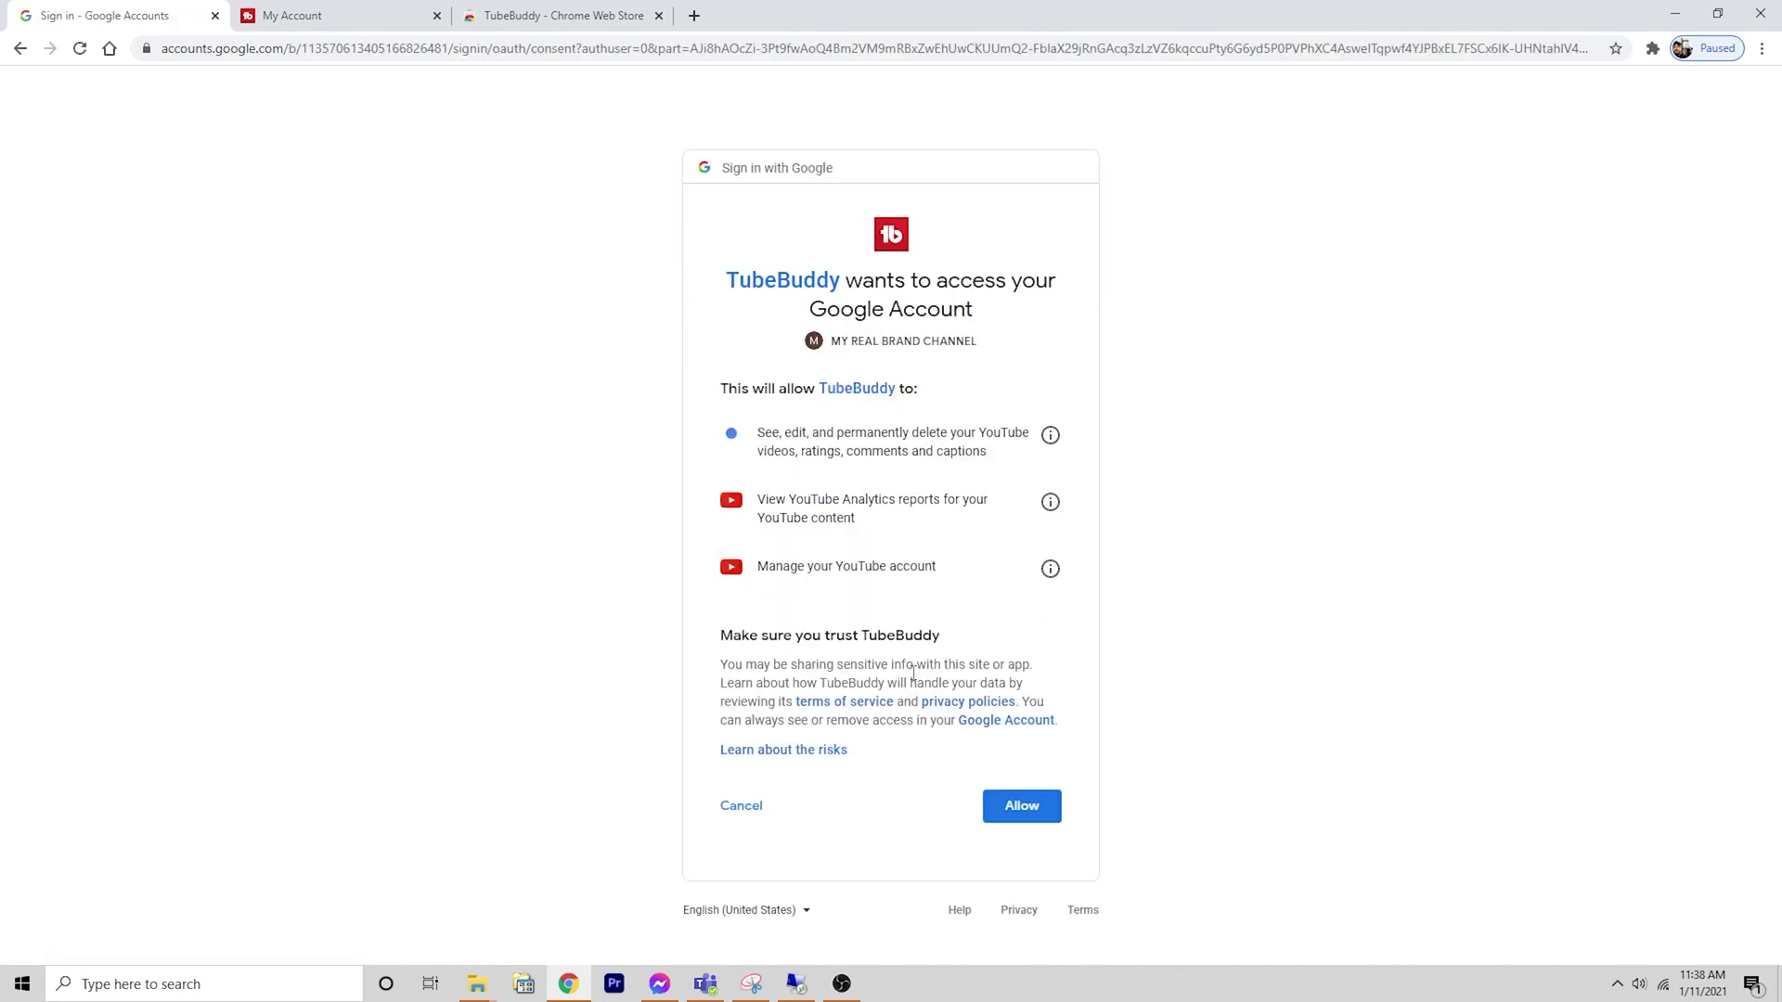
pyautogui.click(1025, 811)
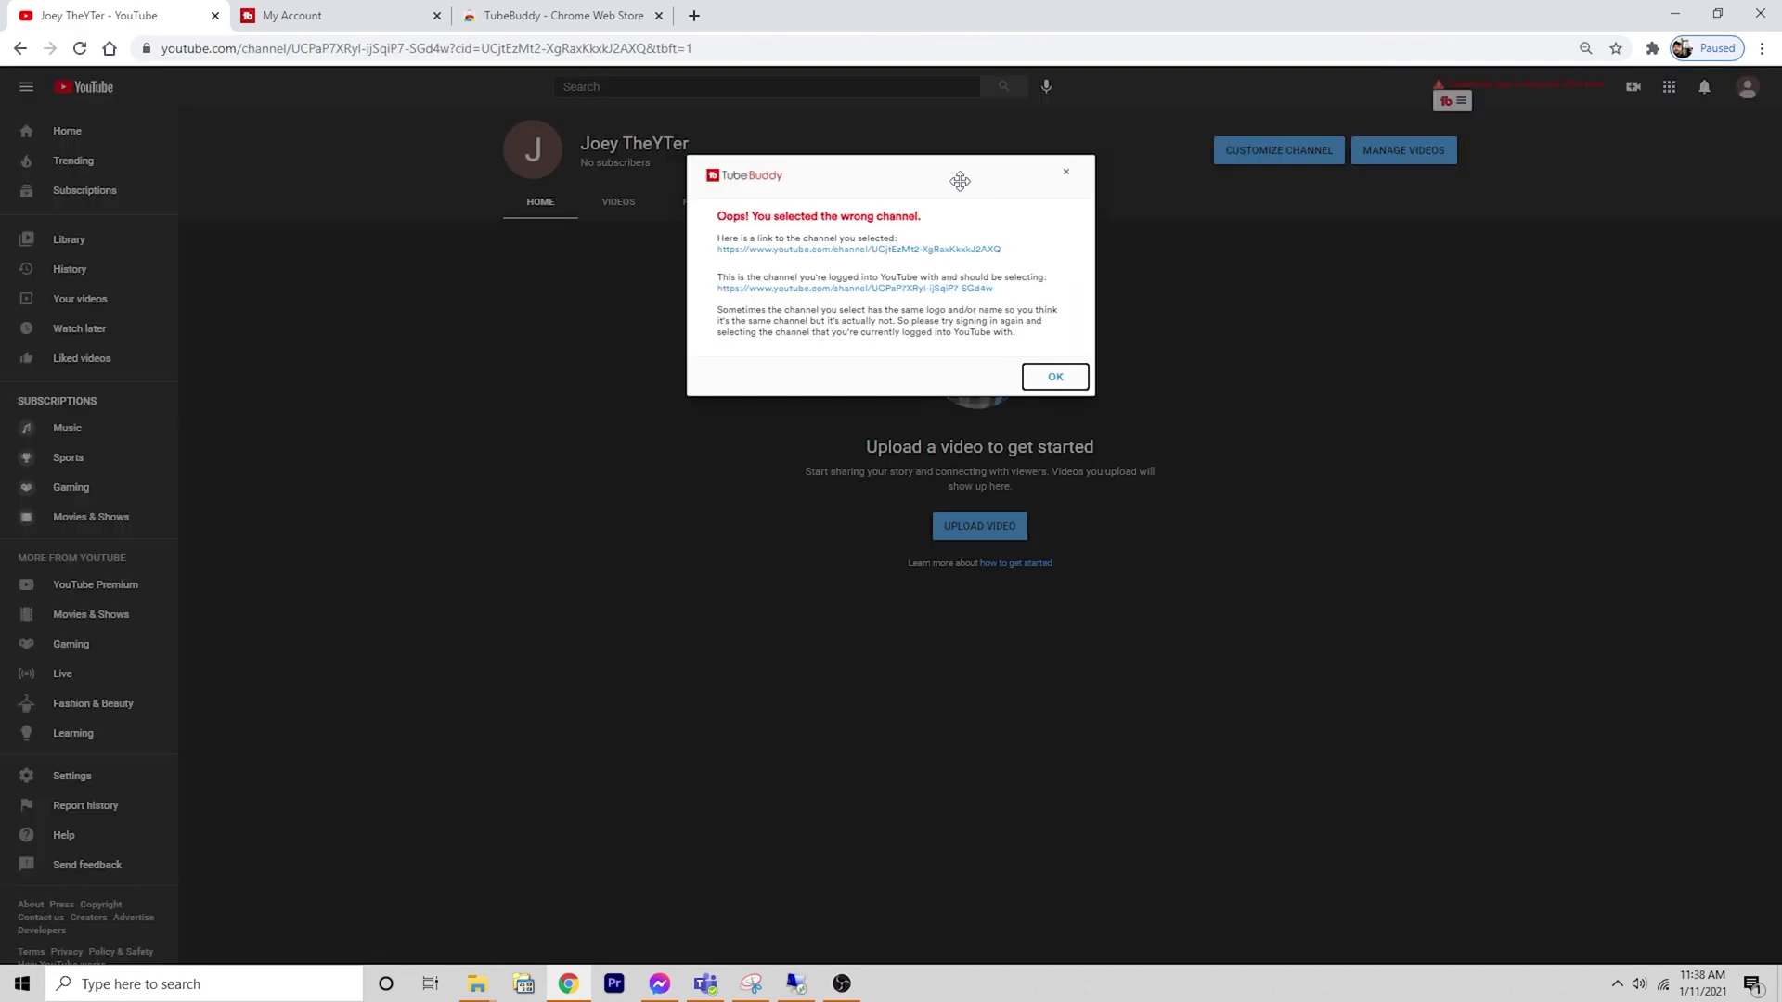
# - Dismiss the wrong-channel notice and switch the YouTube account to MY REAL BRAND CHANNEL
pyautogui.moveTo(960, 181); pyautogui.dragTo(967, 286)
pyautogui.click(1066, 475)
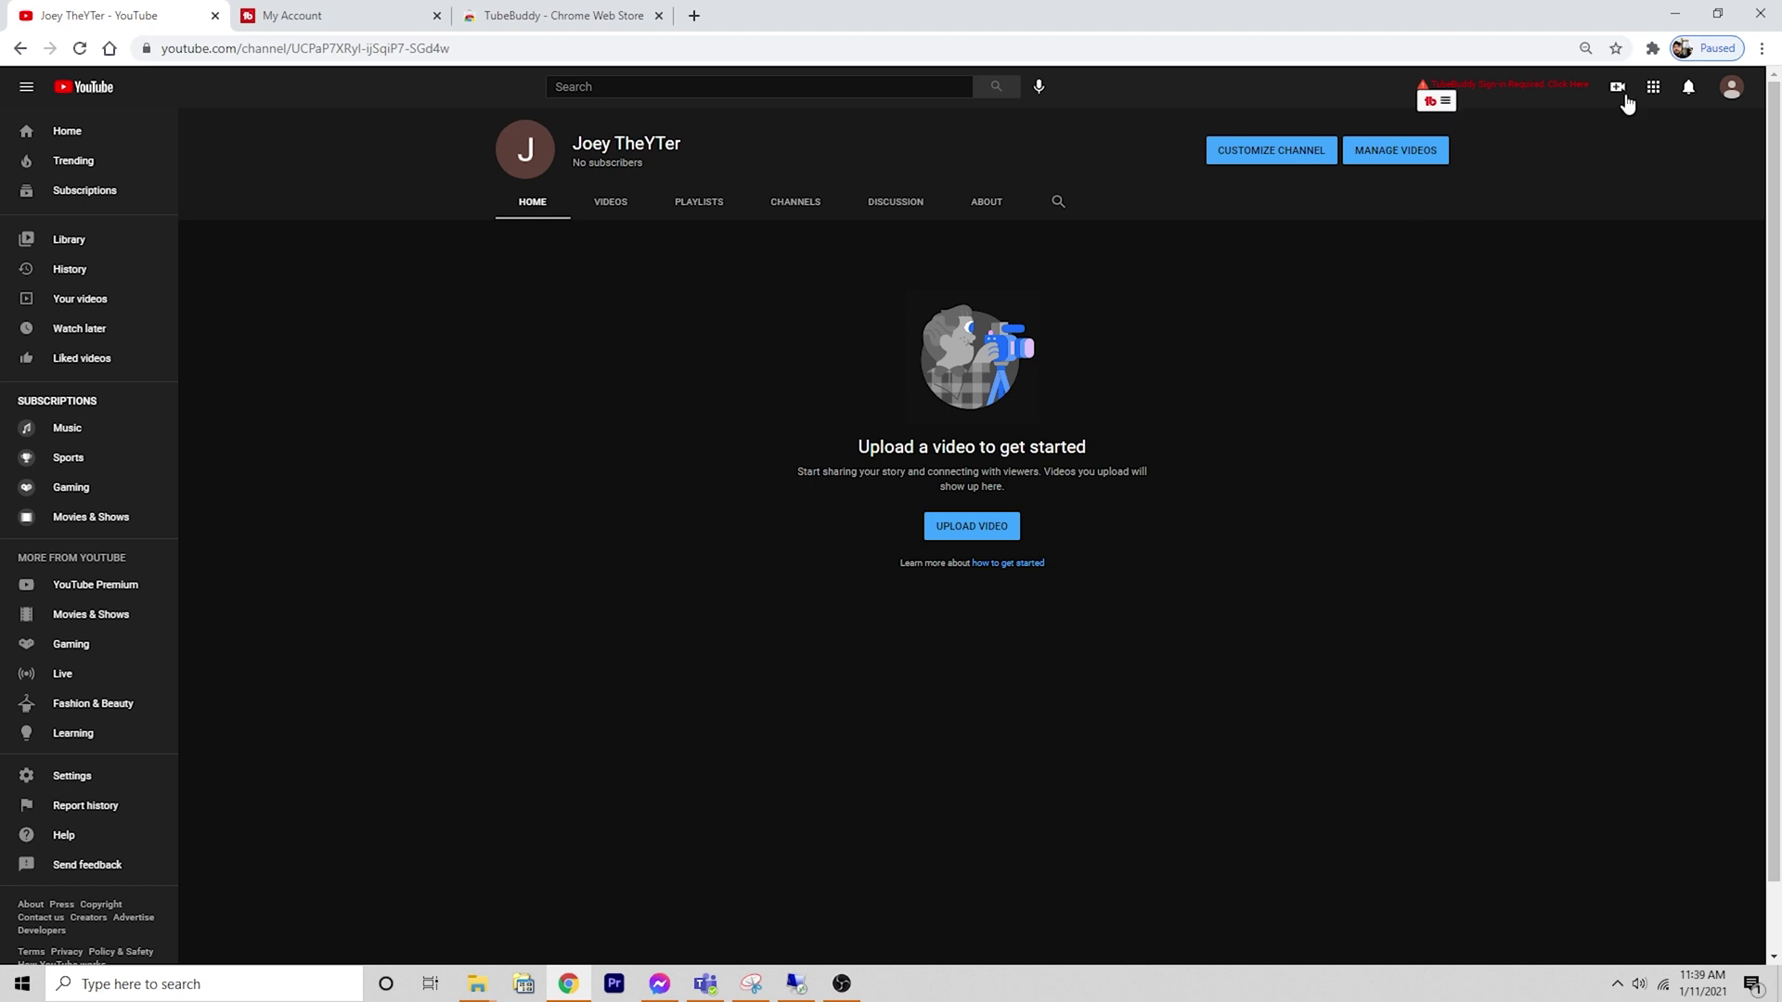
pyautogui.click(1730, 93)
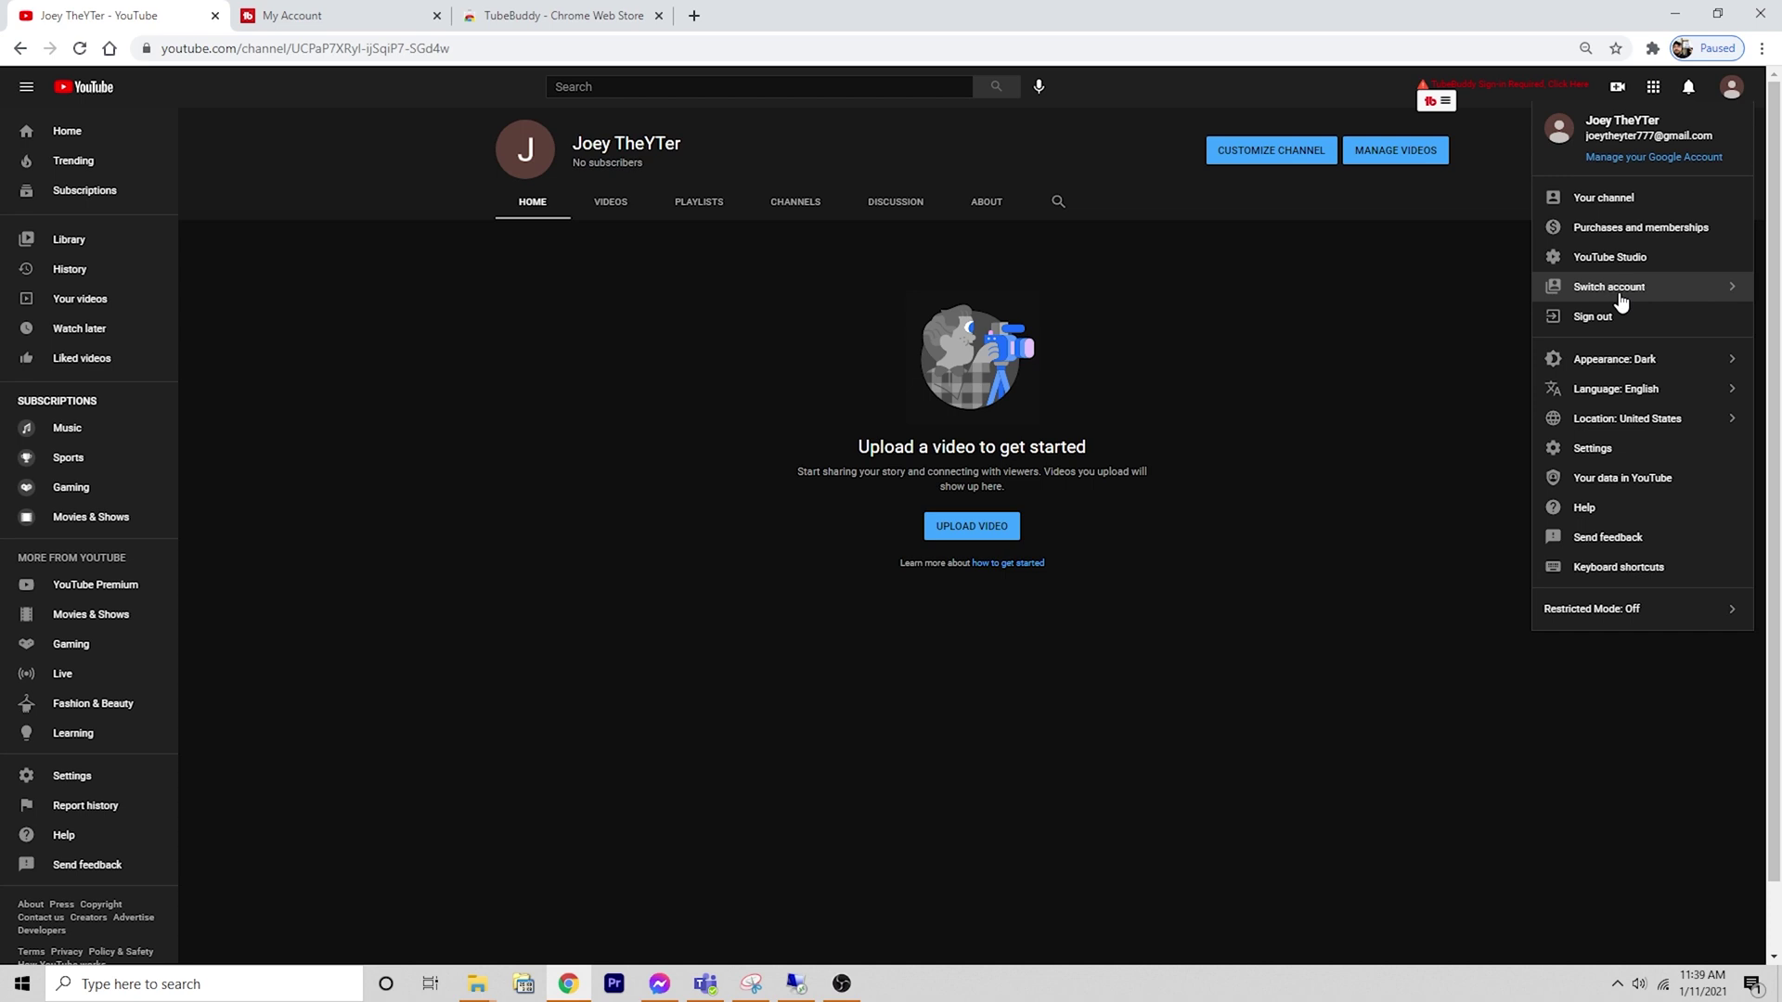
pyautogui.click(1620, 295)
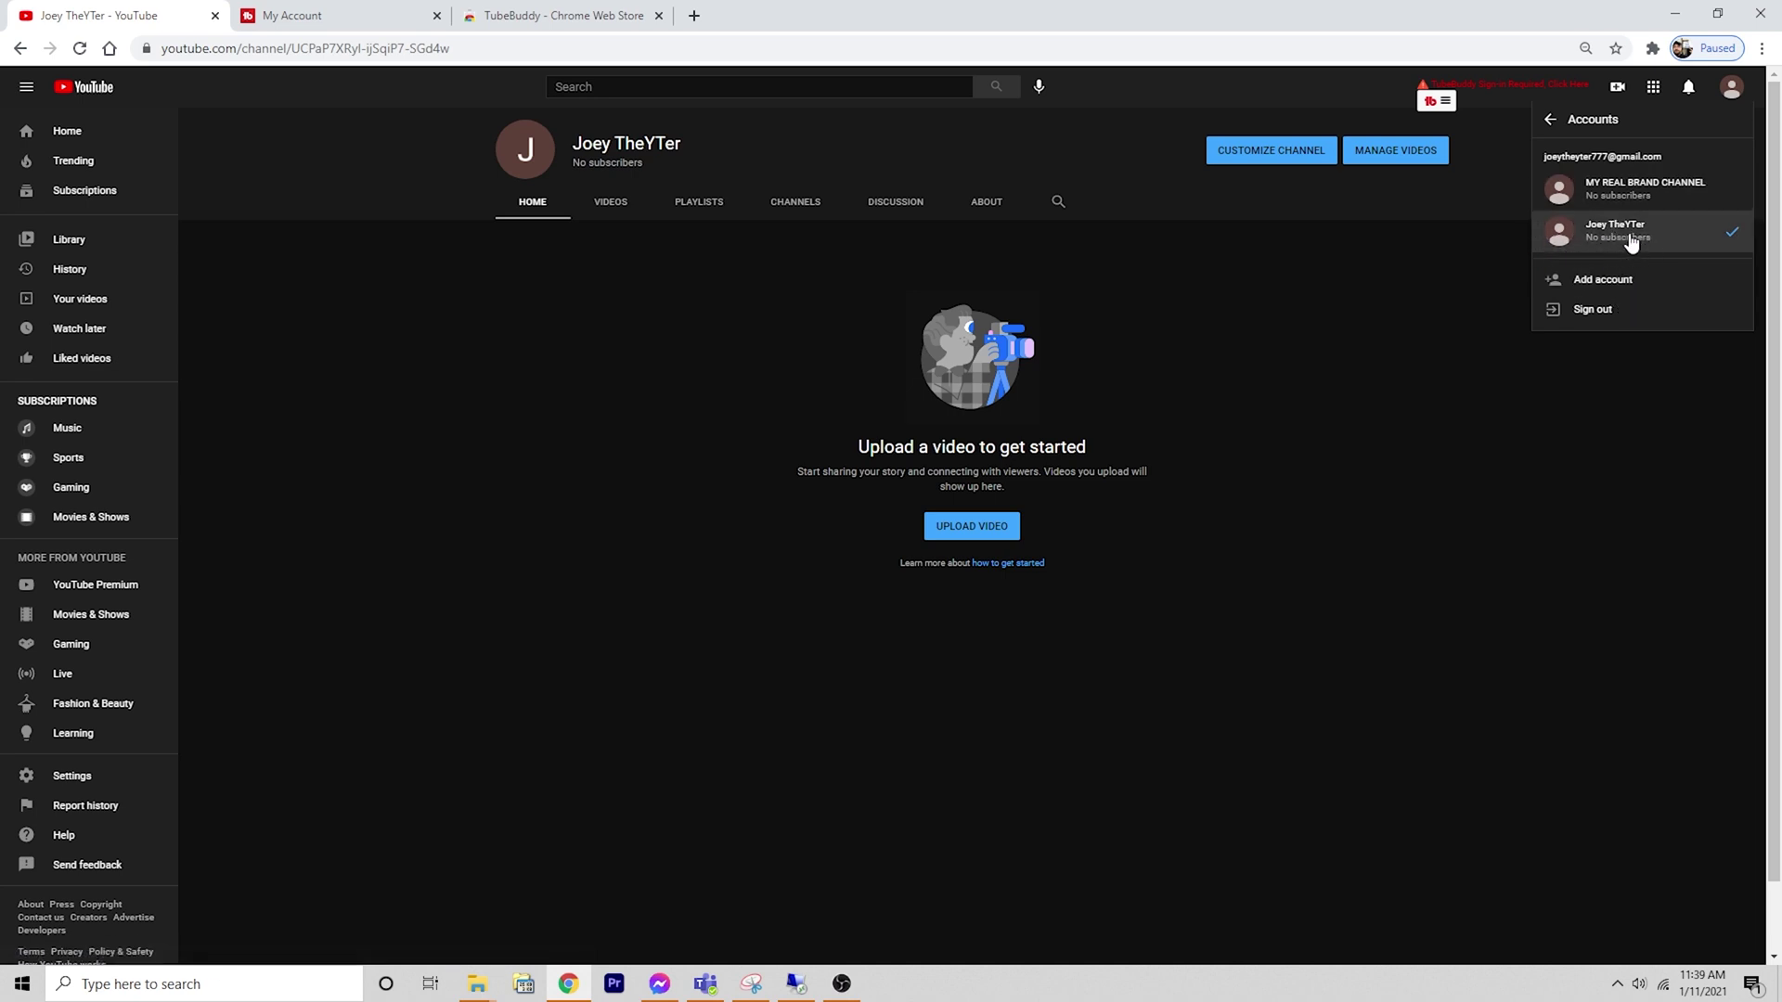
pyautogui.click(1607, 206)
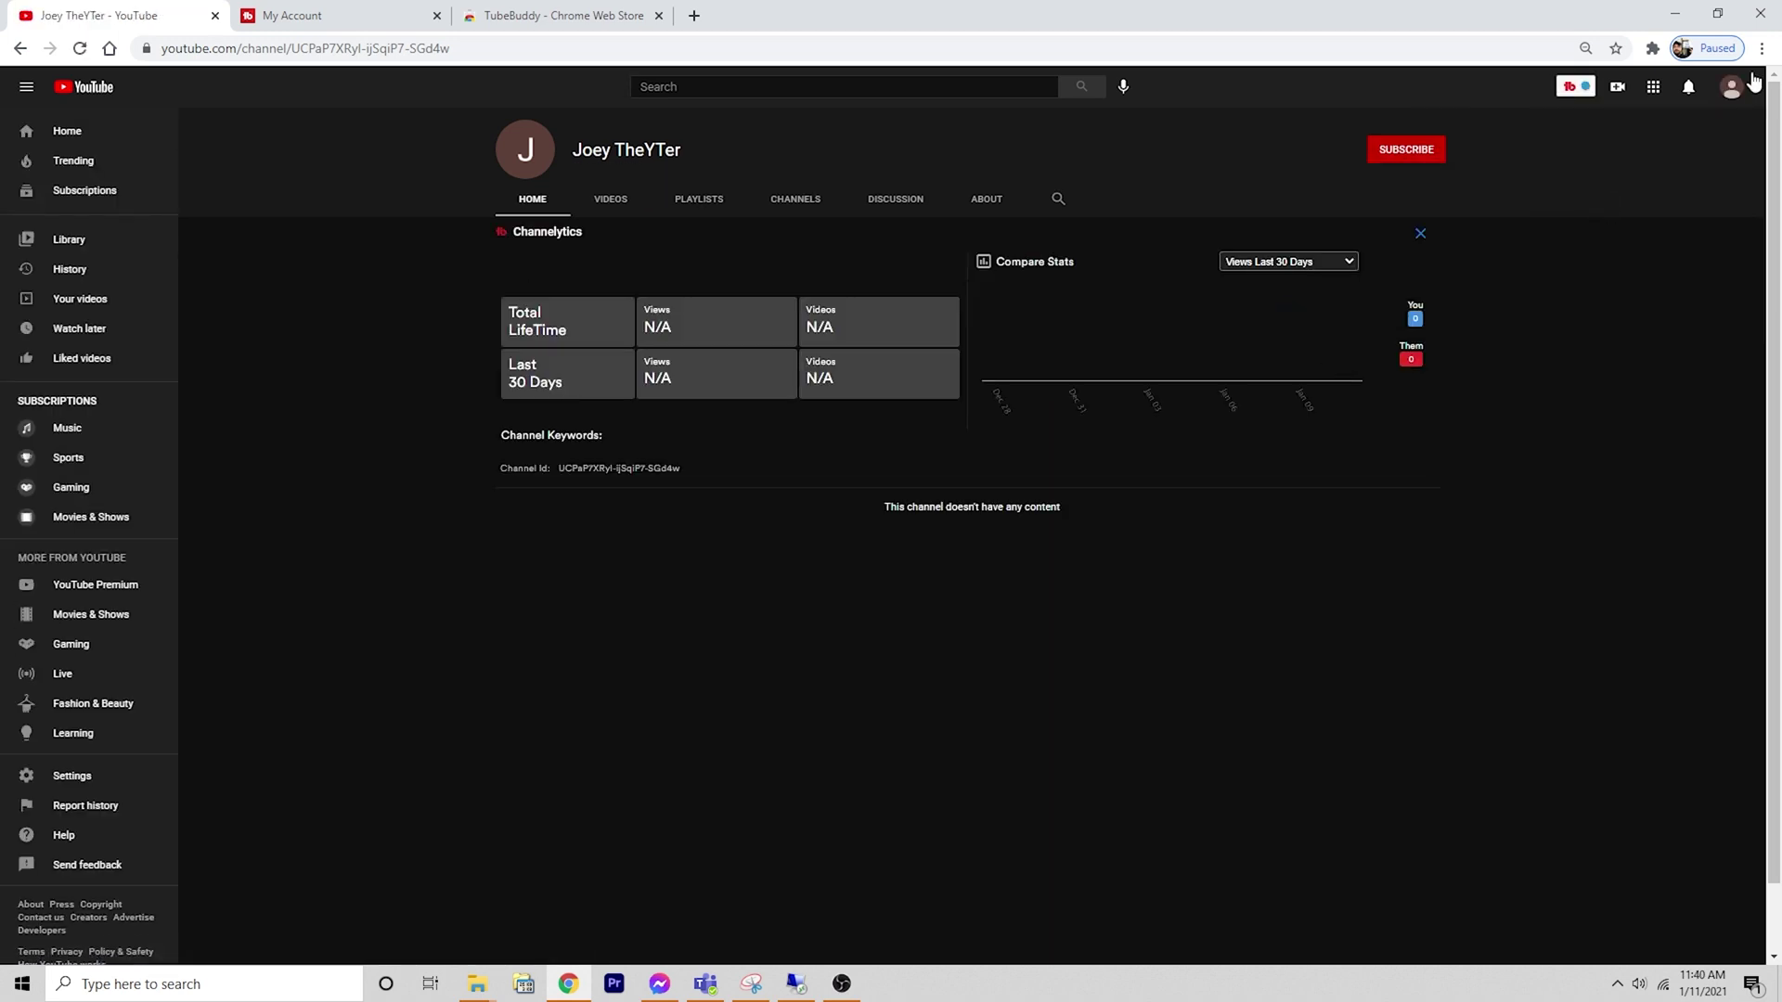
# - Go to the brand channel's own page and open the TubeBuddy extension menu
pyautogui.click(1732, 93)
pyautogui.click(1568, 181)
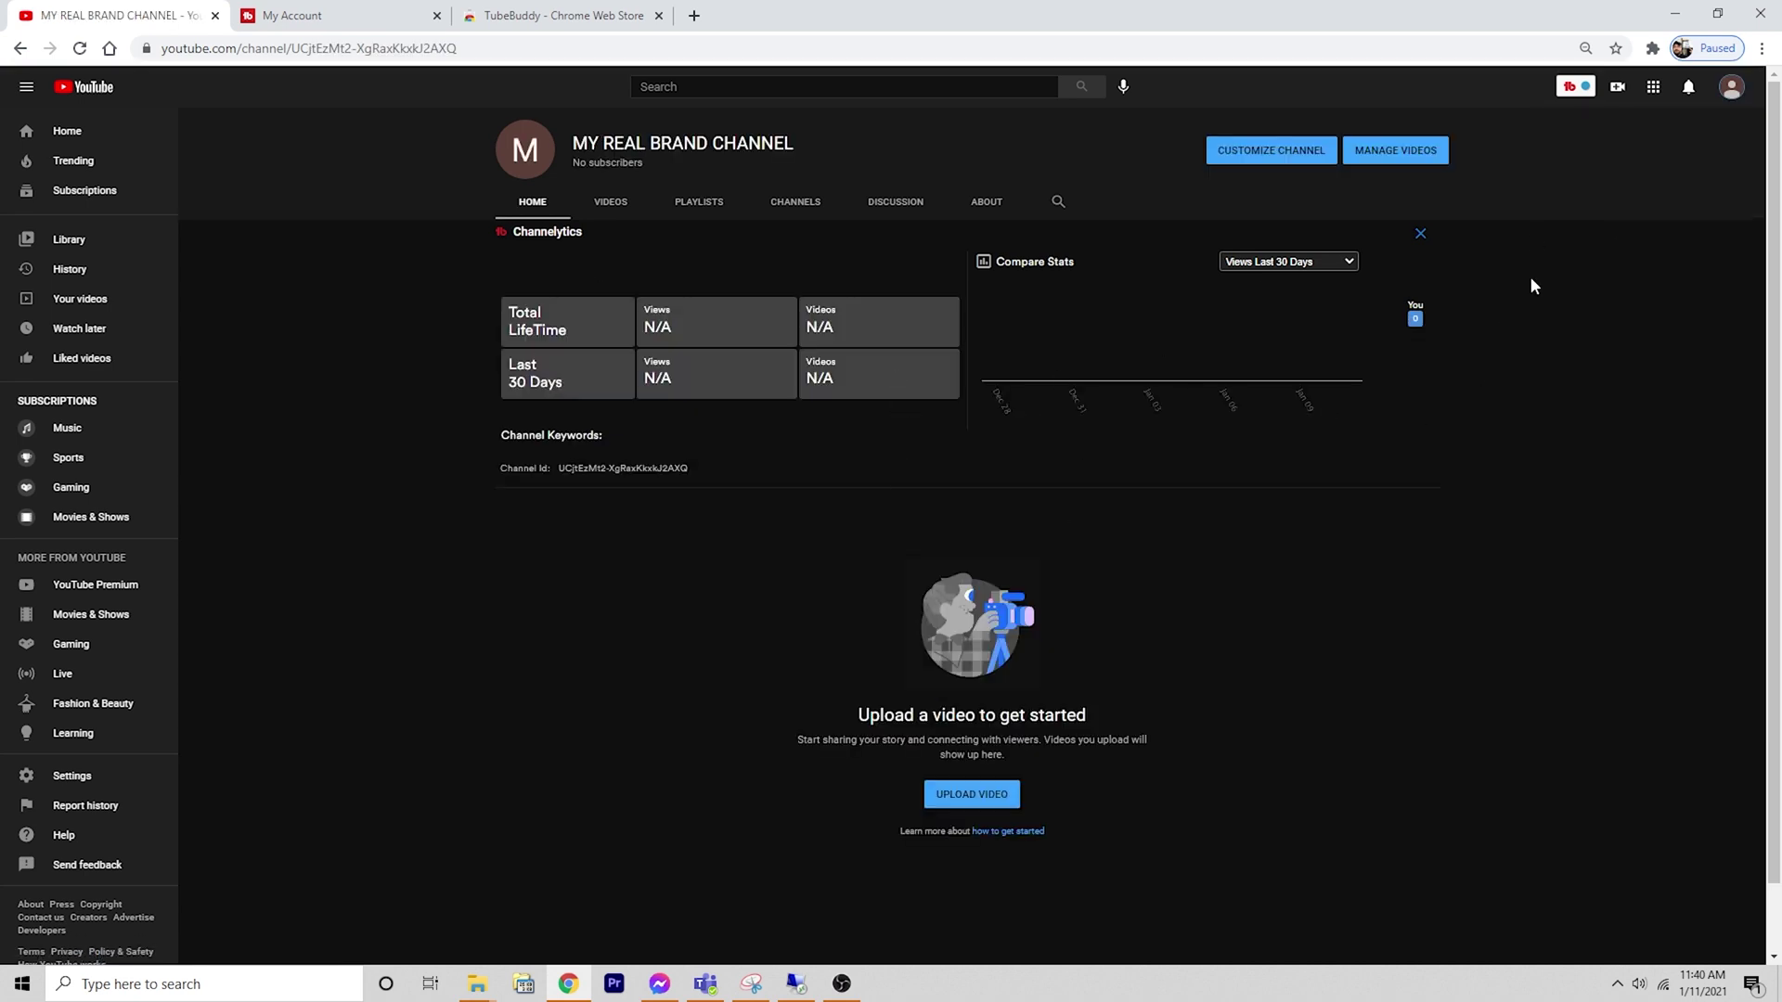
pyautogui.click(1569, 93)
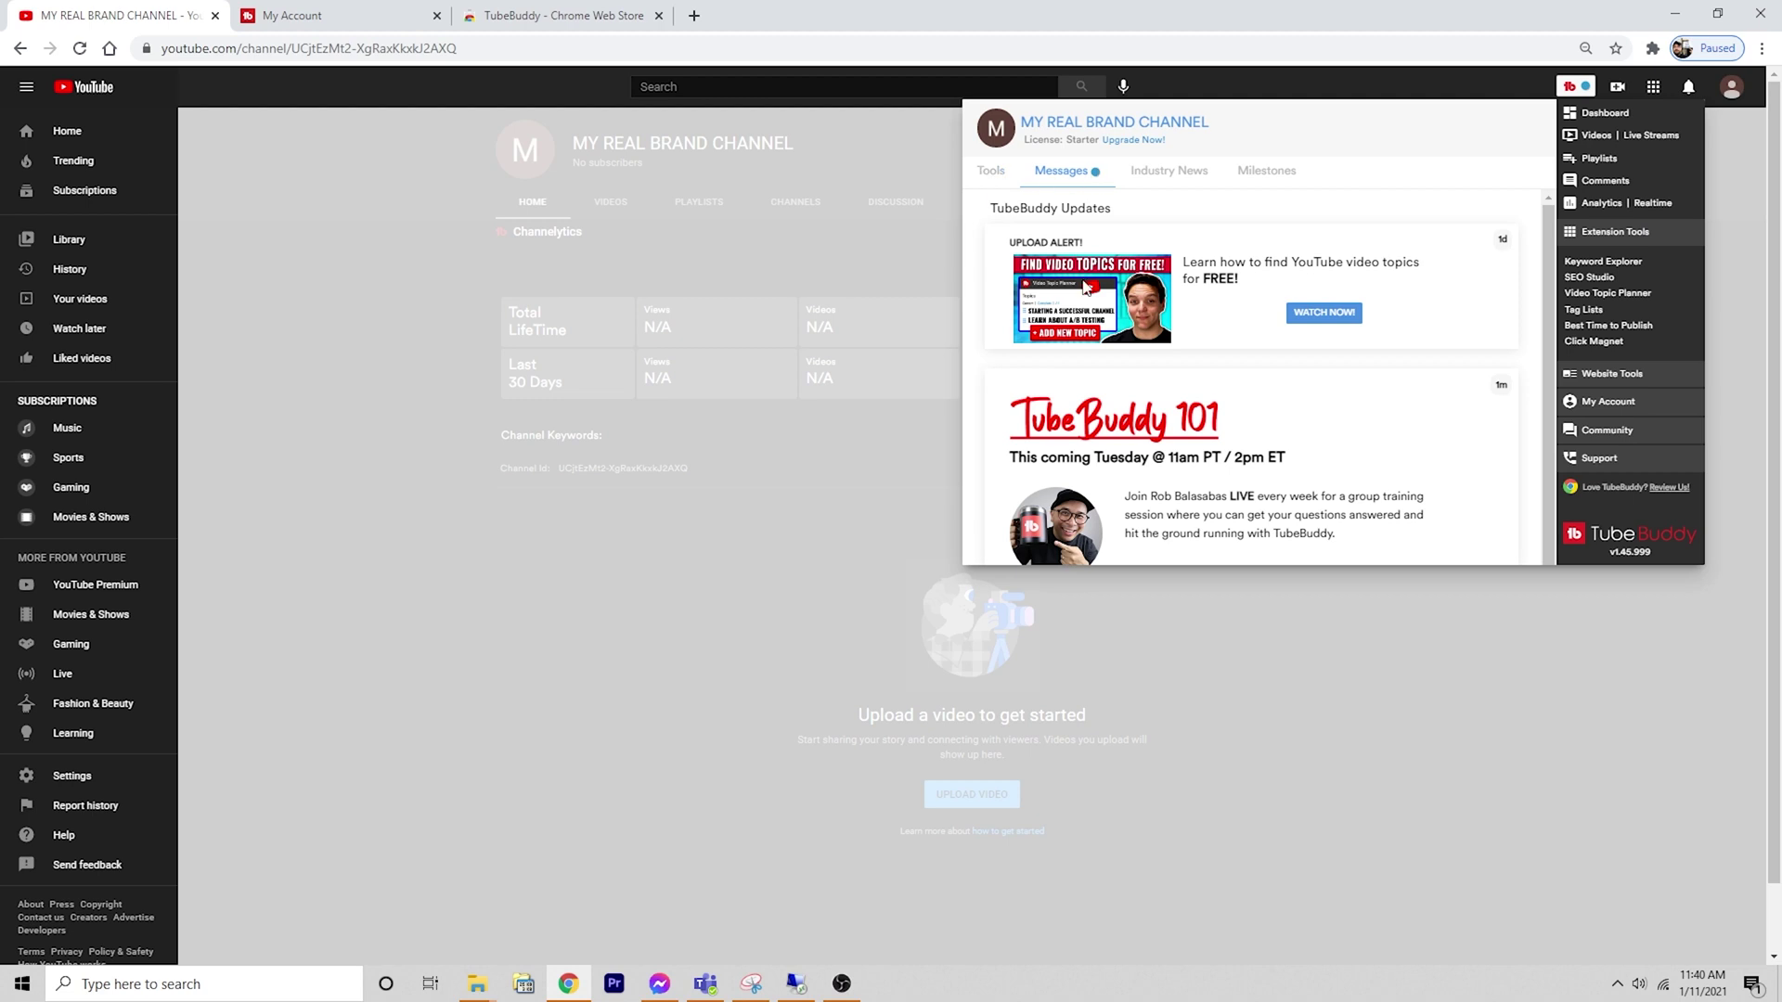
# - Show TubeBuddy's popular tools and features in the panel
pyautogui.scroll(-1, 1134, 262)
pyautogui.scroll(-1, 1323, 342)
pyautogui.scroll(1, 1324, 341)
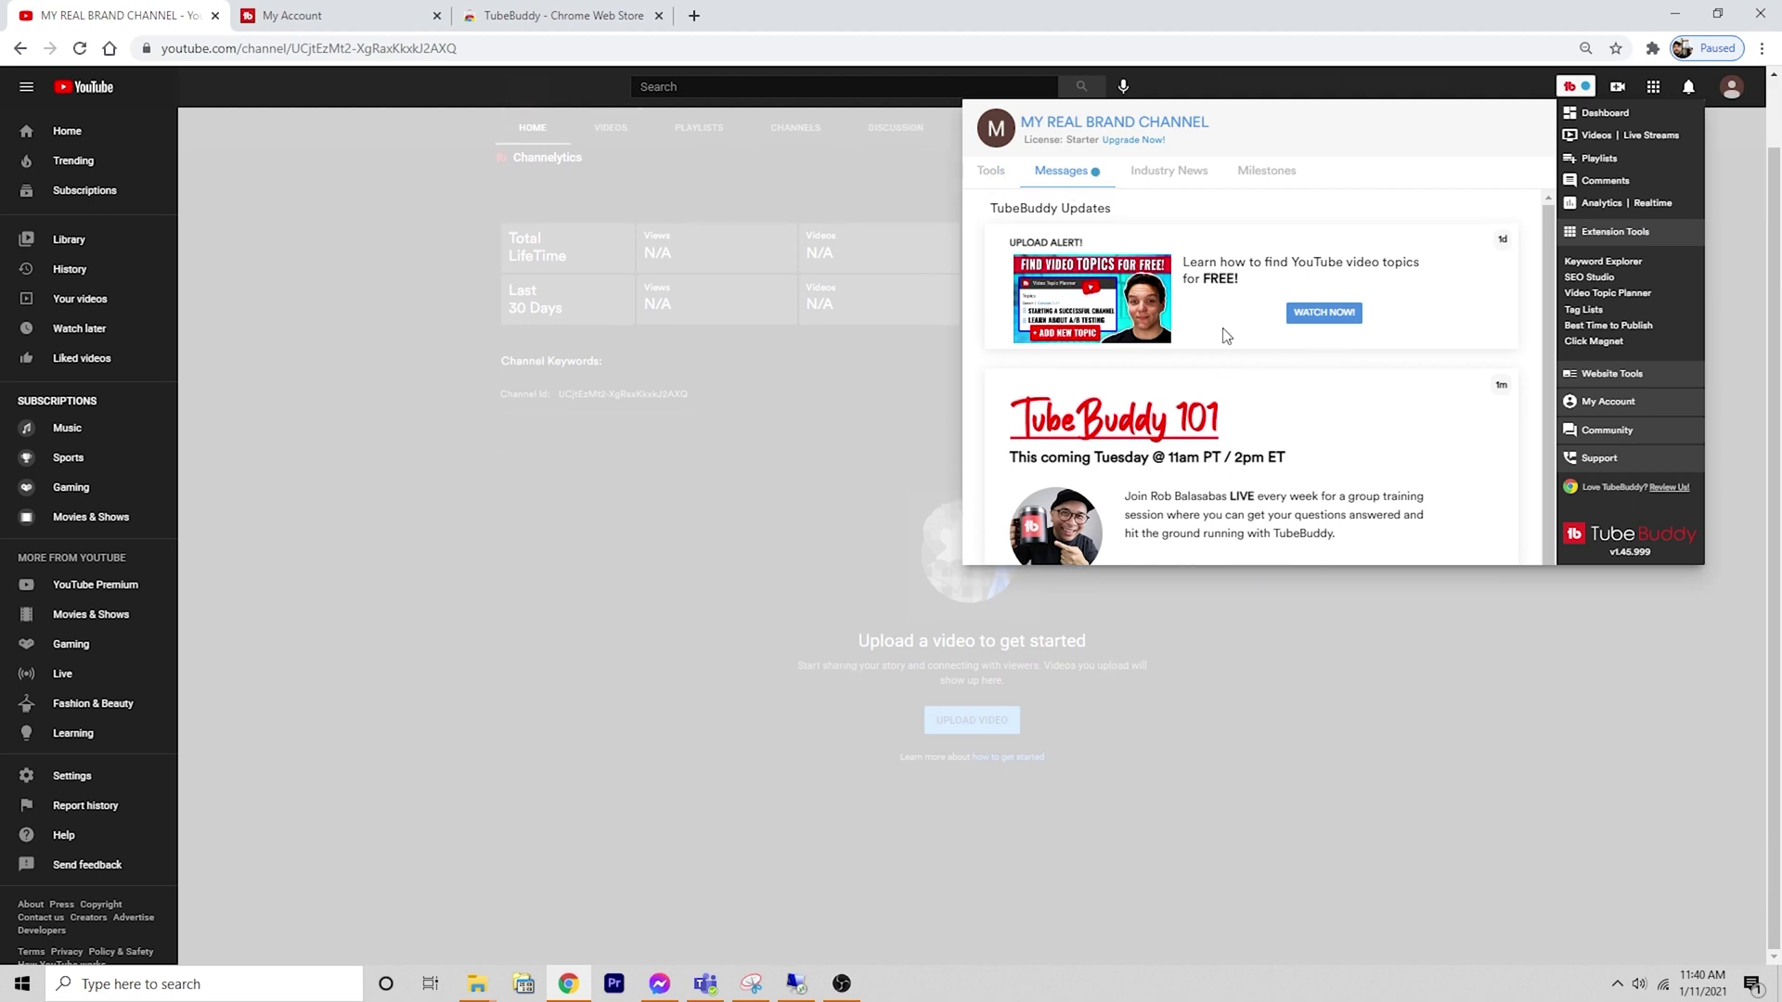
pyautogui.scroll(1, 1227, 390)
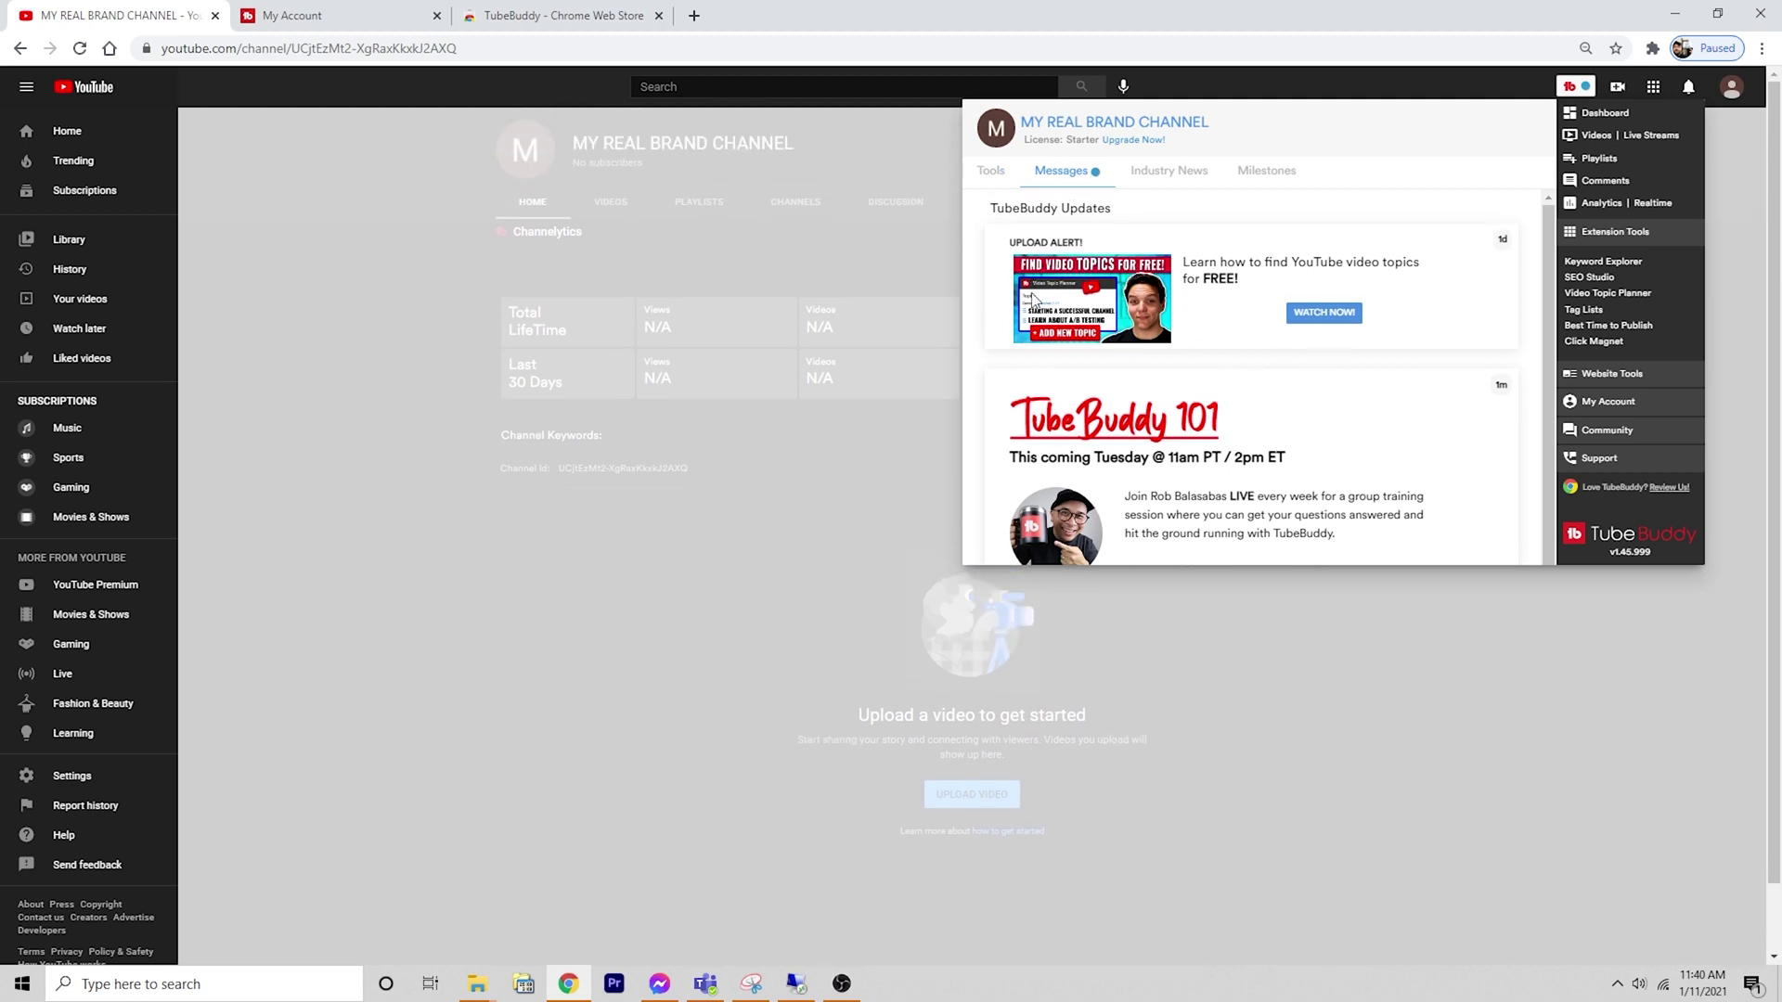
pyautogui.click(984, 176)
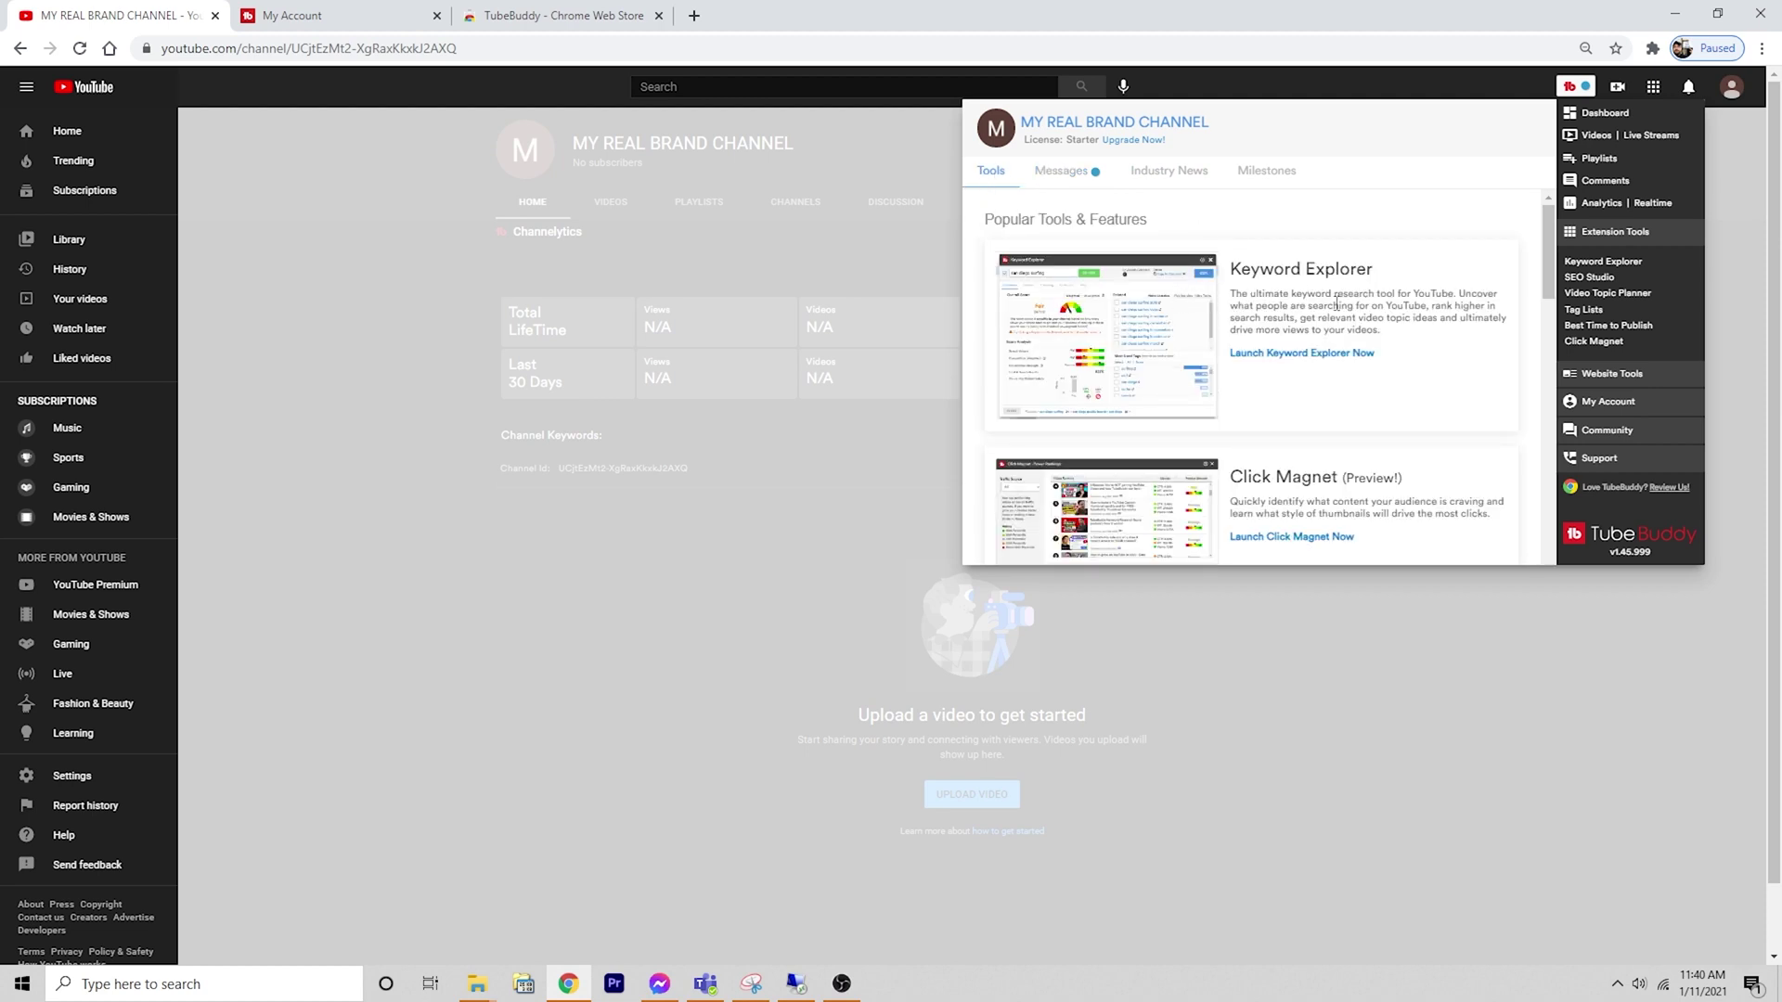
# - Browse the full TubeBuddy tools list, then close the panel
pyautogui.scroll(-2, 1332, 304)
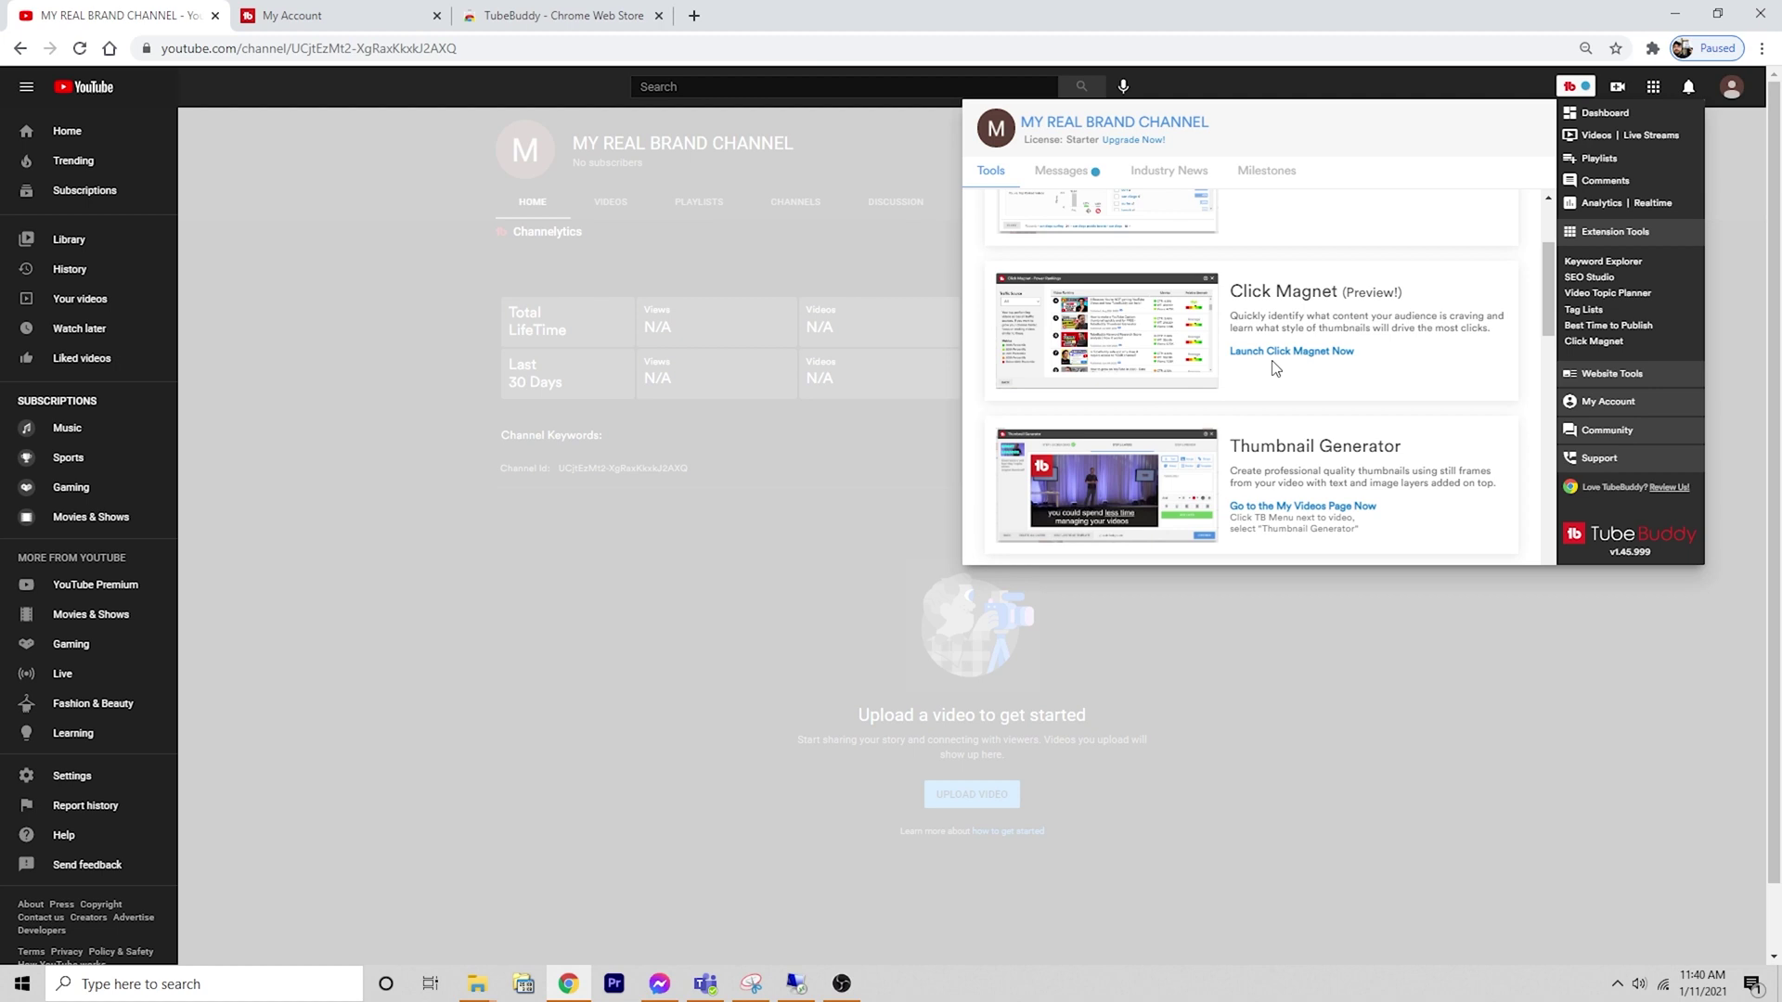
pyautogui.scroll(-1, 1273, 368)
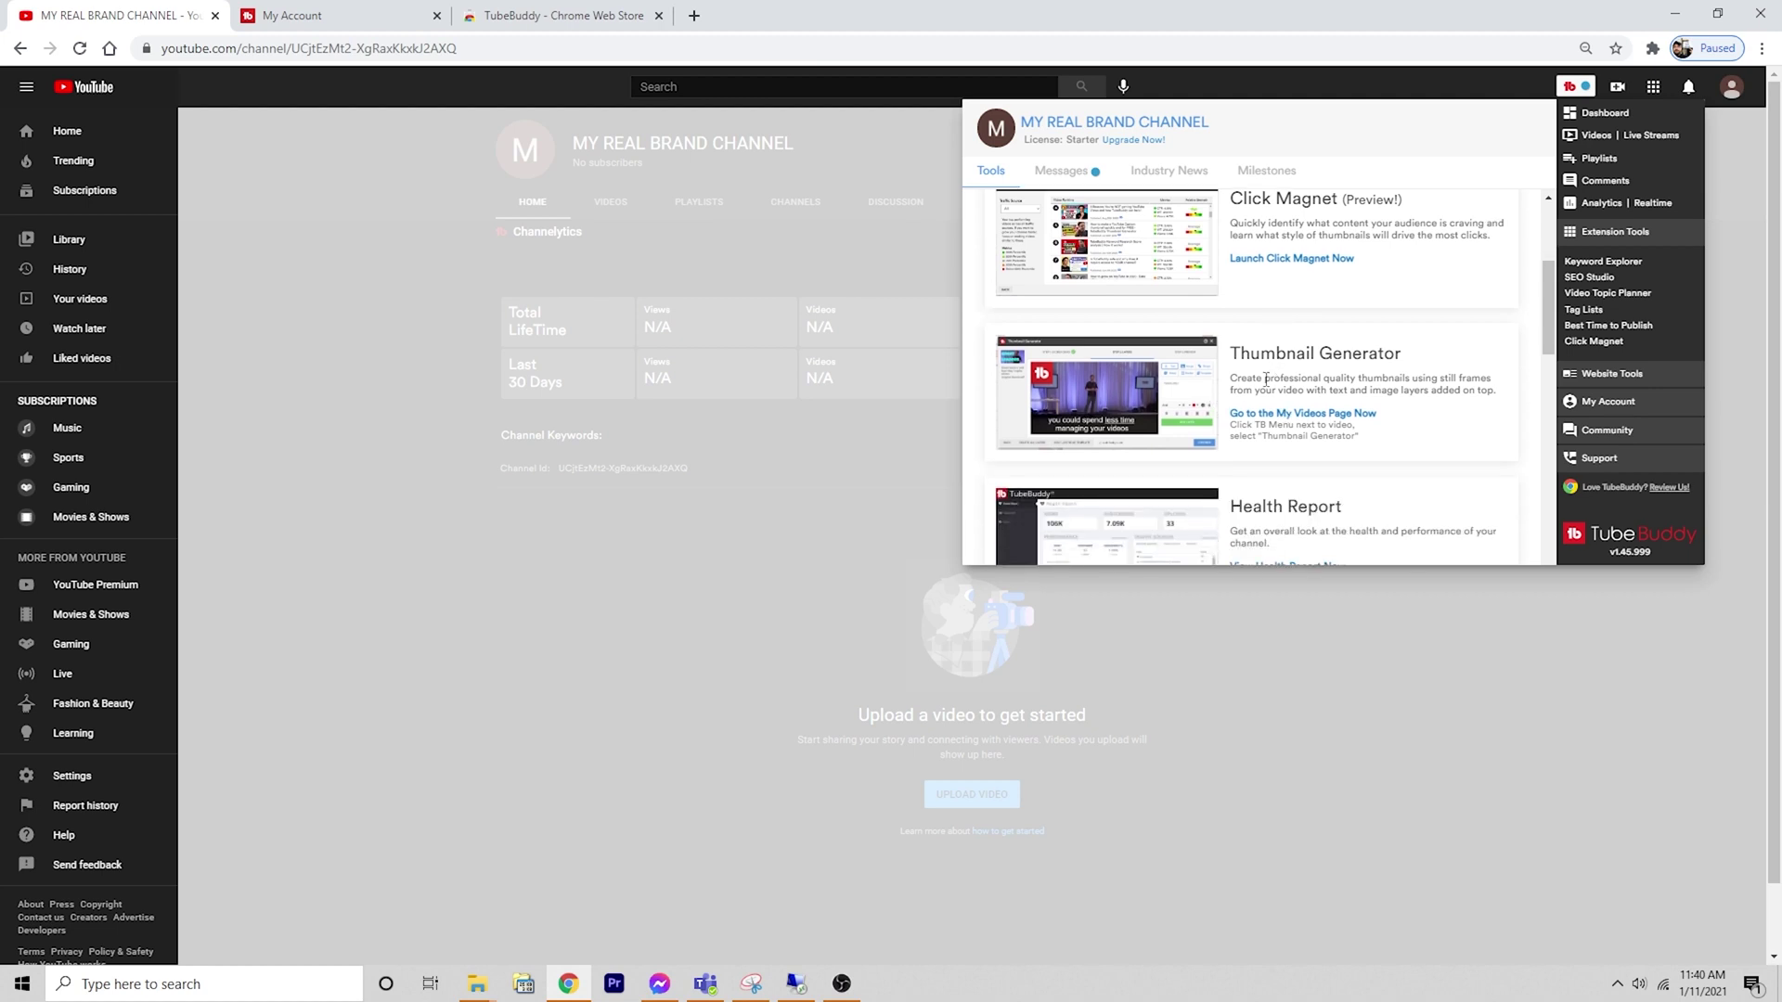
pyautogui.scroll(-1, 1160, 372)
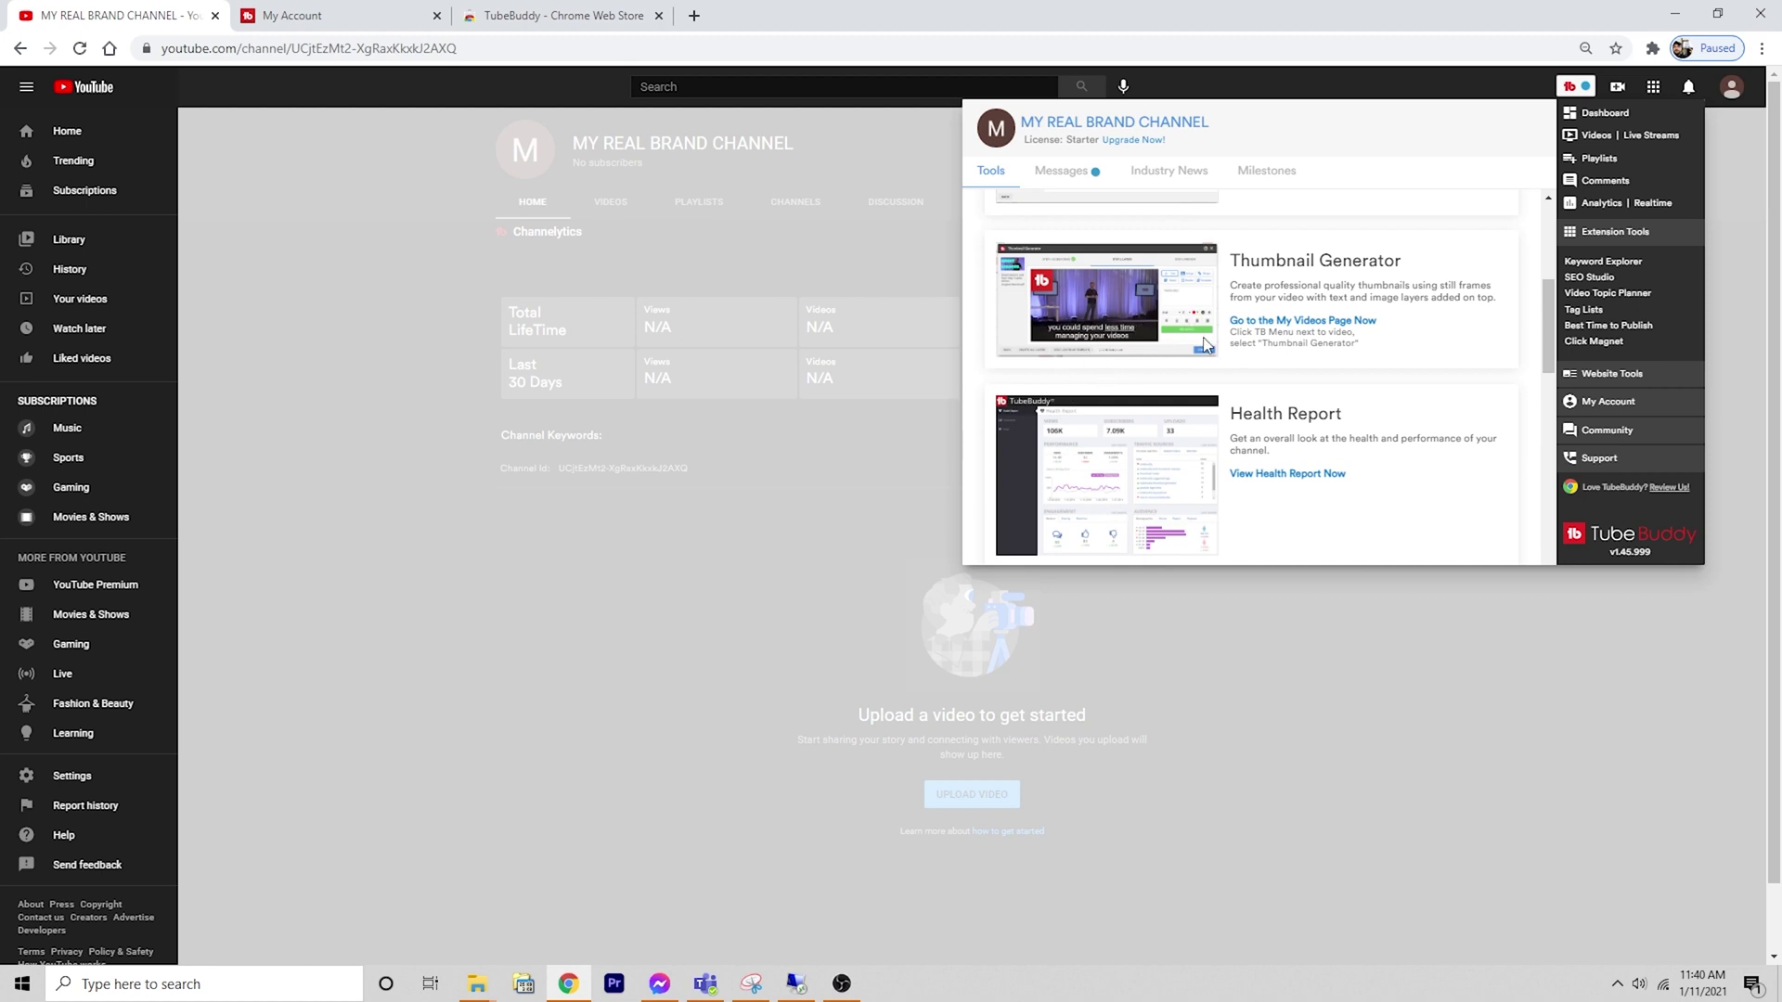
pyautogui.scroll(-2, 1206, 372)
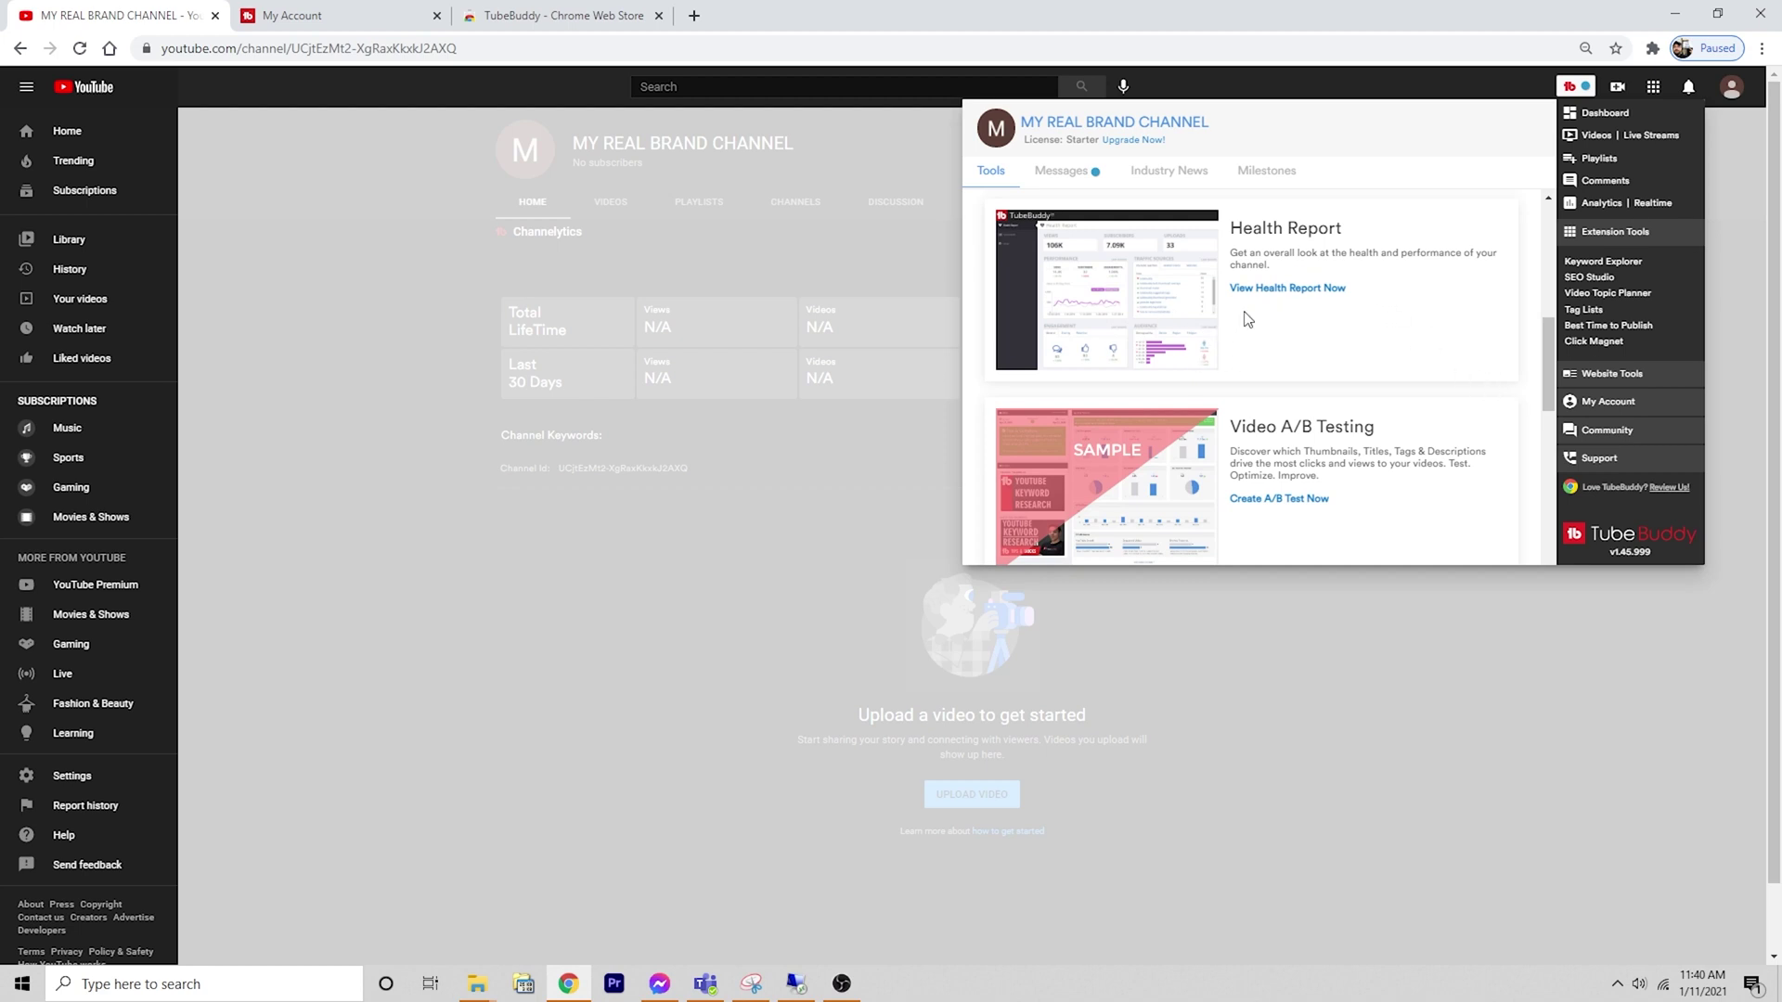
pyautogui.scroll(-2, 1248, 317)
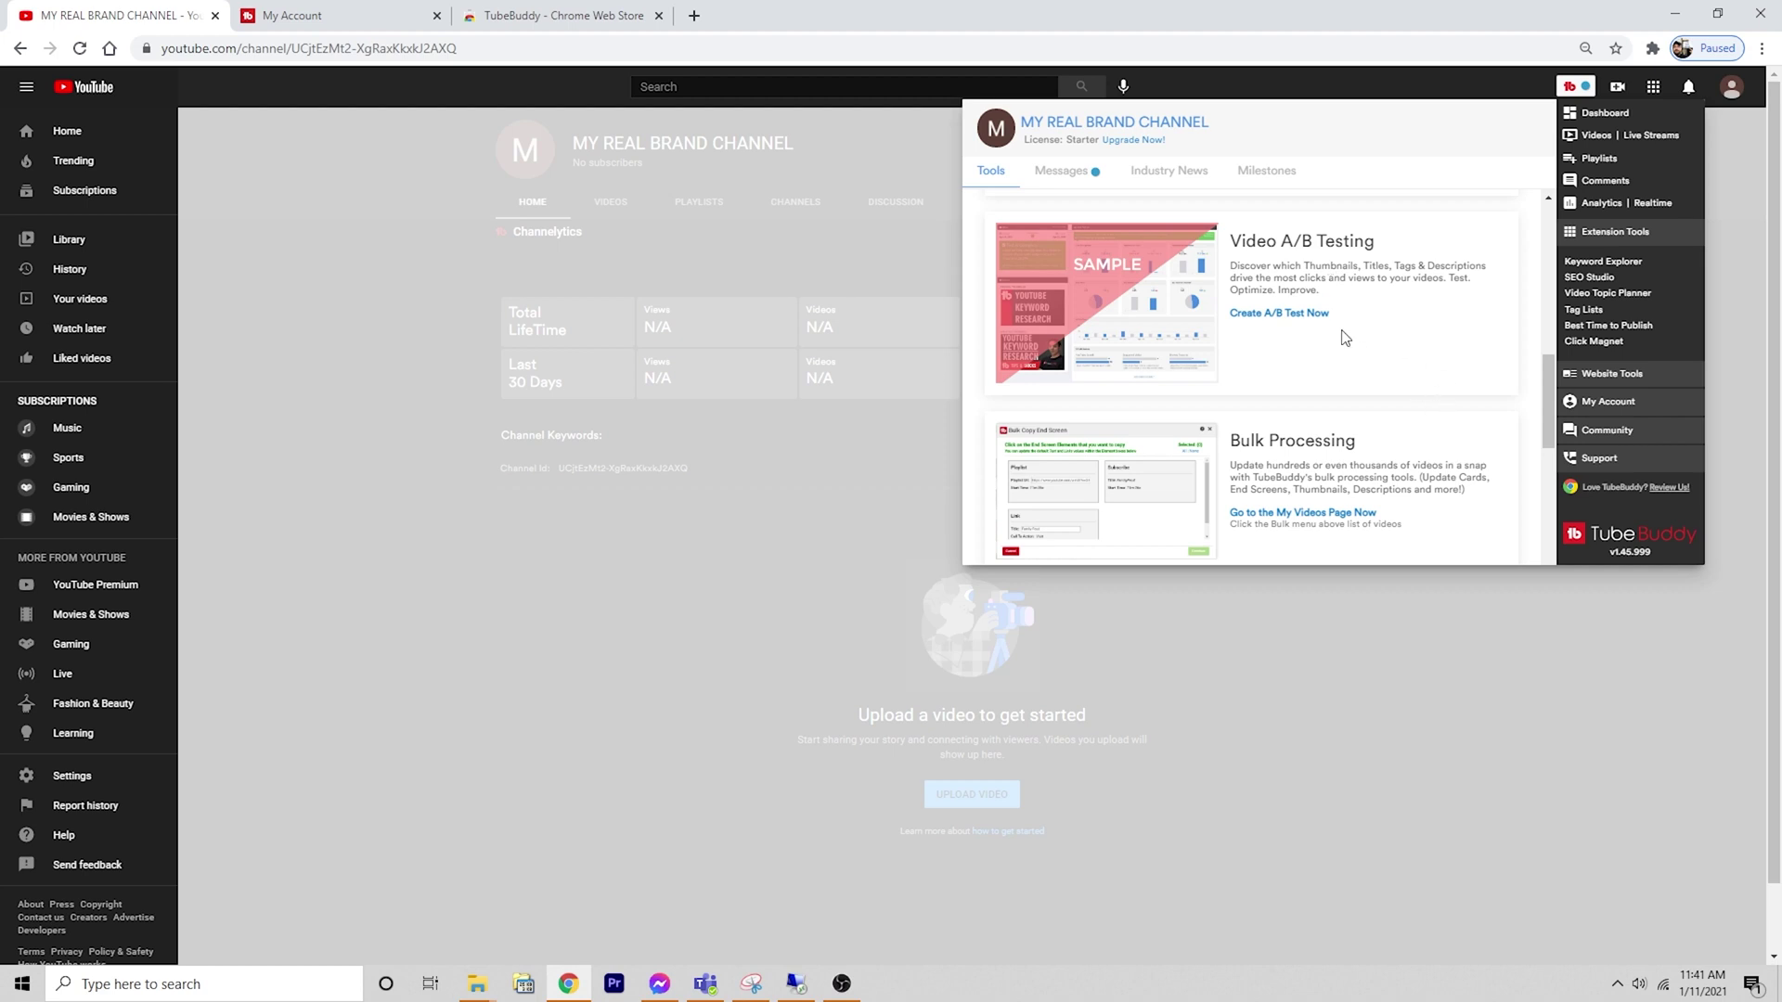
pyautogui.scroll(-2, 1345, 338)
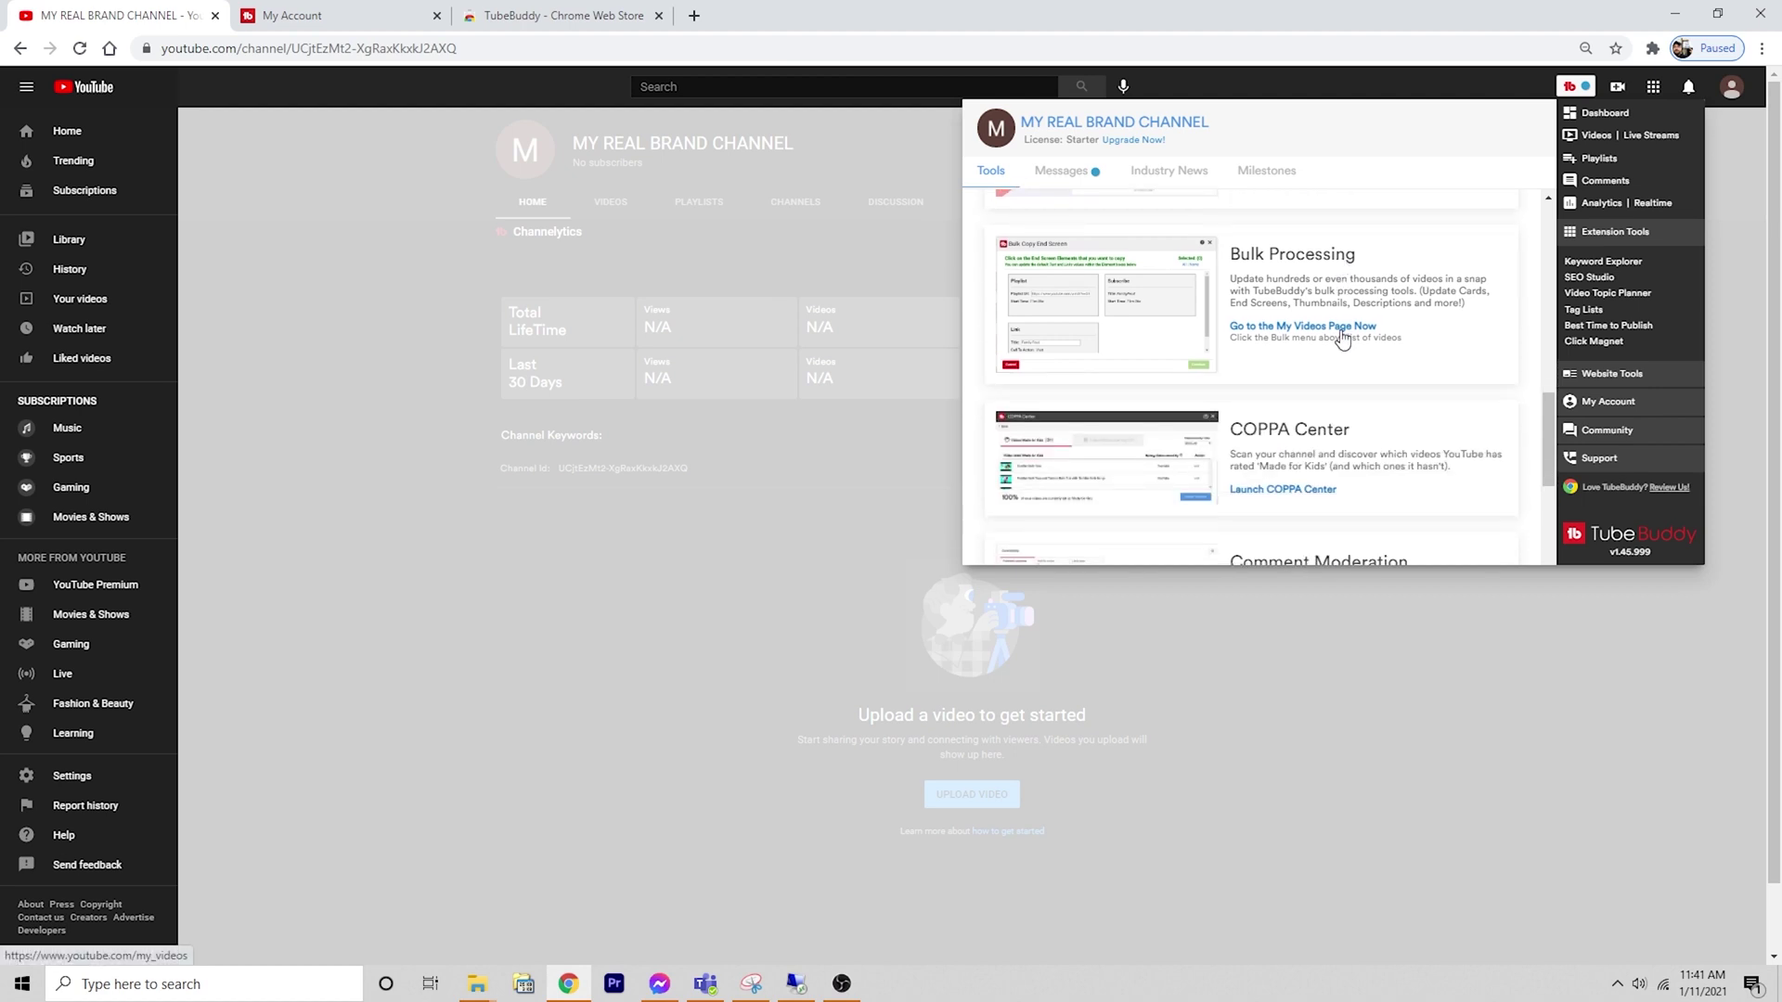
pyautogui.scroll(-1, 1342, 338)
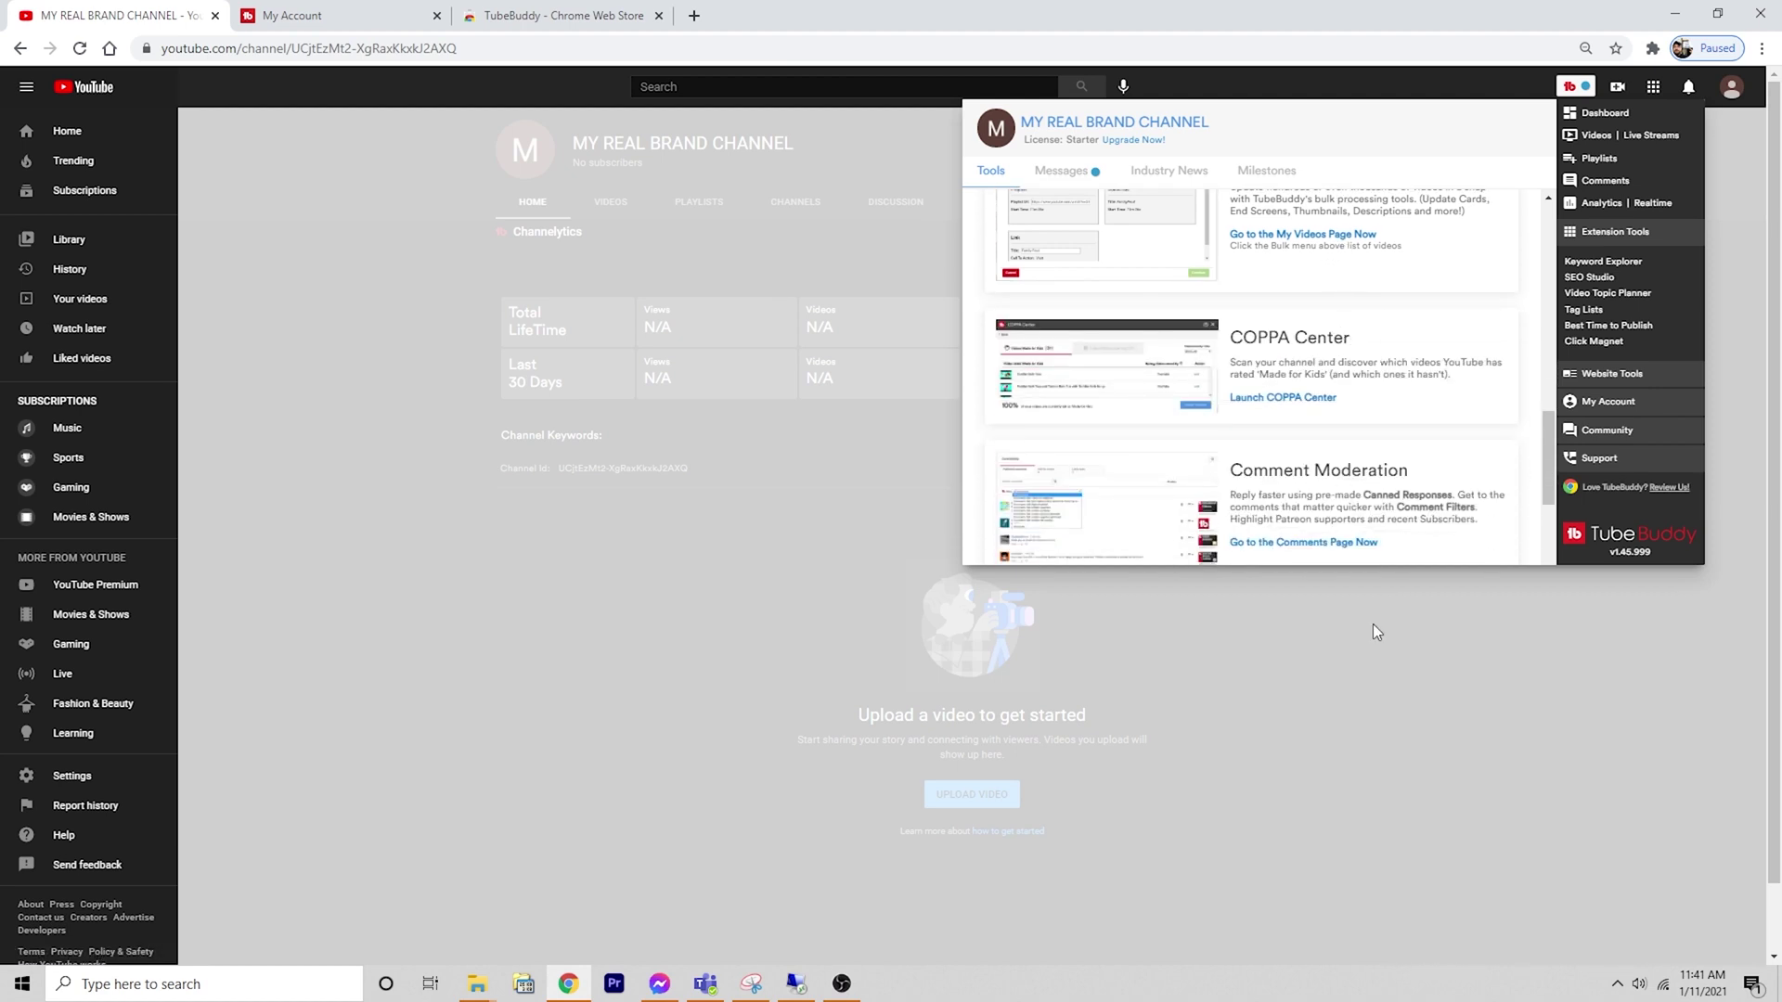
pyautogui.click(1342, 659)
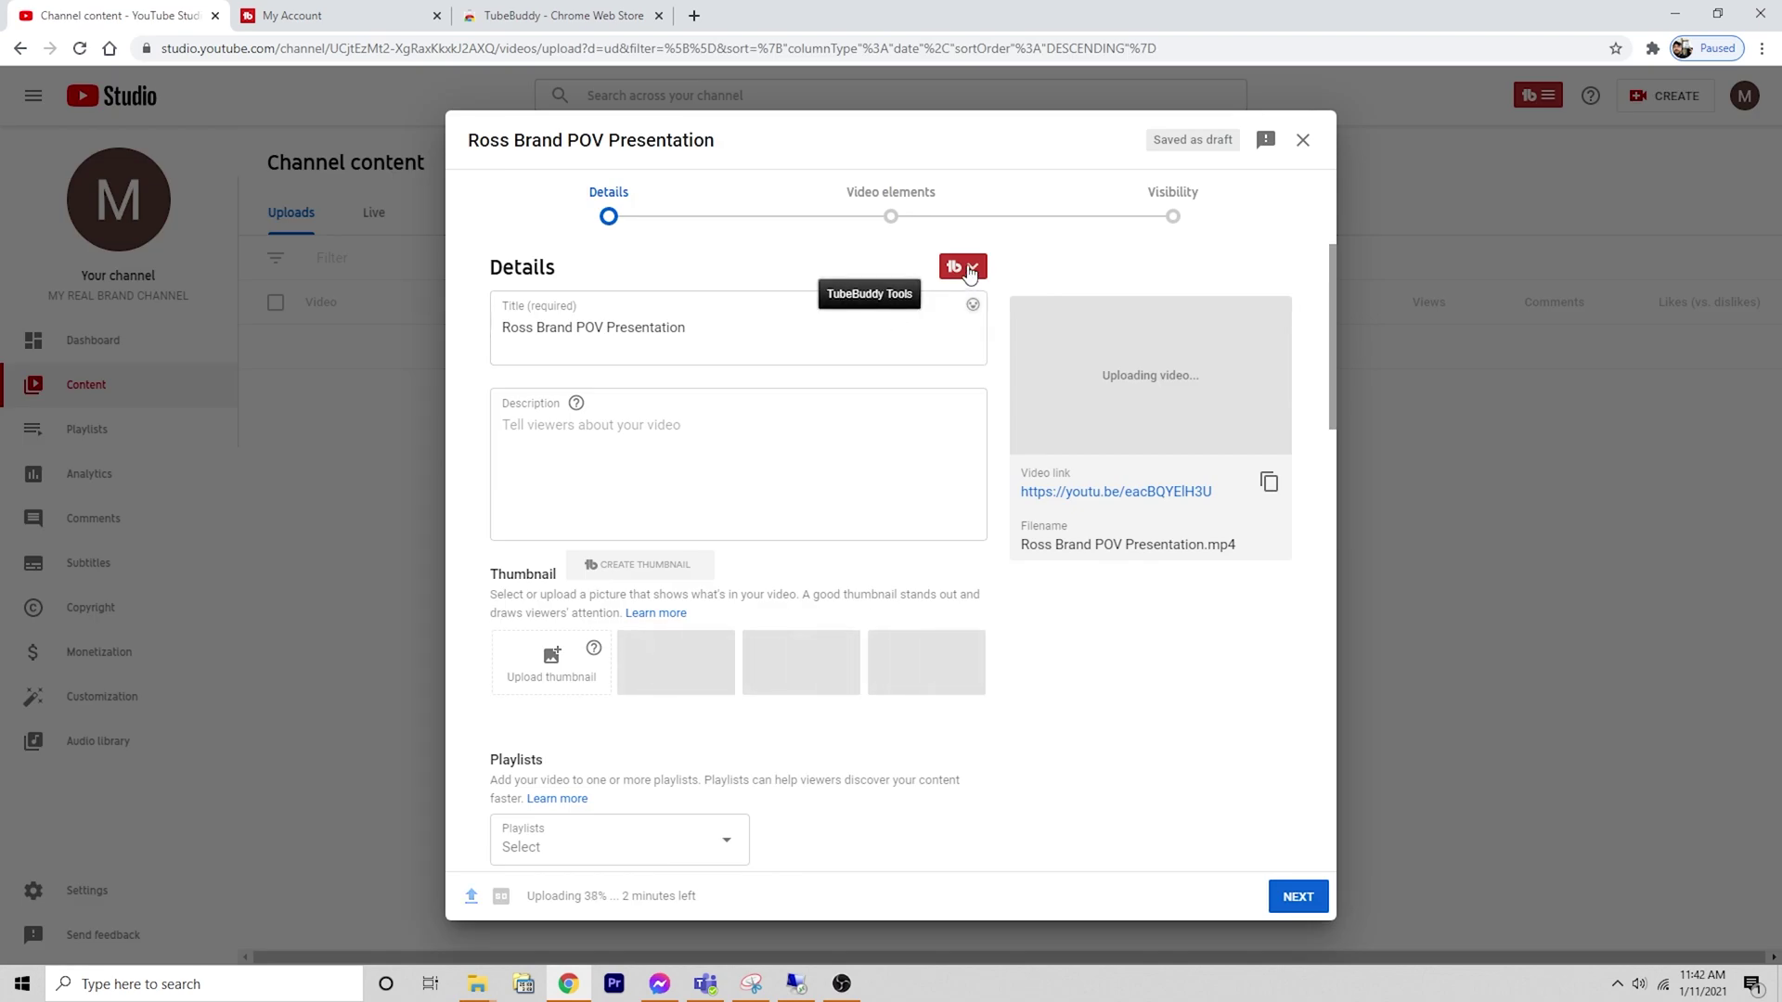
# - Glance at TubeBuddy's upload defaults, then set Audience to 'No, it's not made for kids'
pyautogui.click(970, 269)
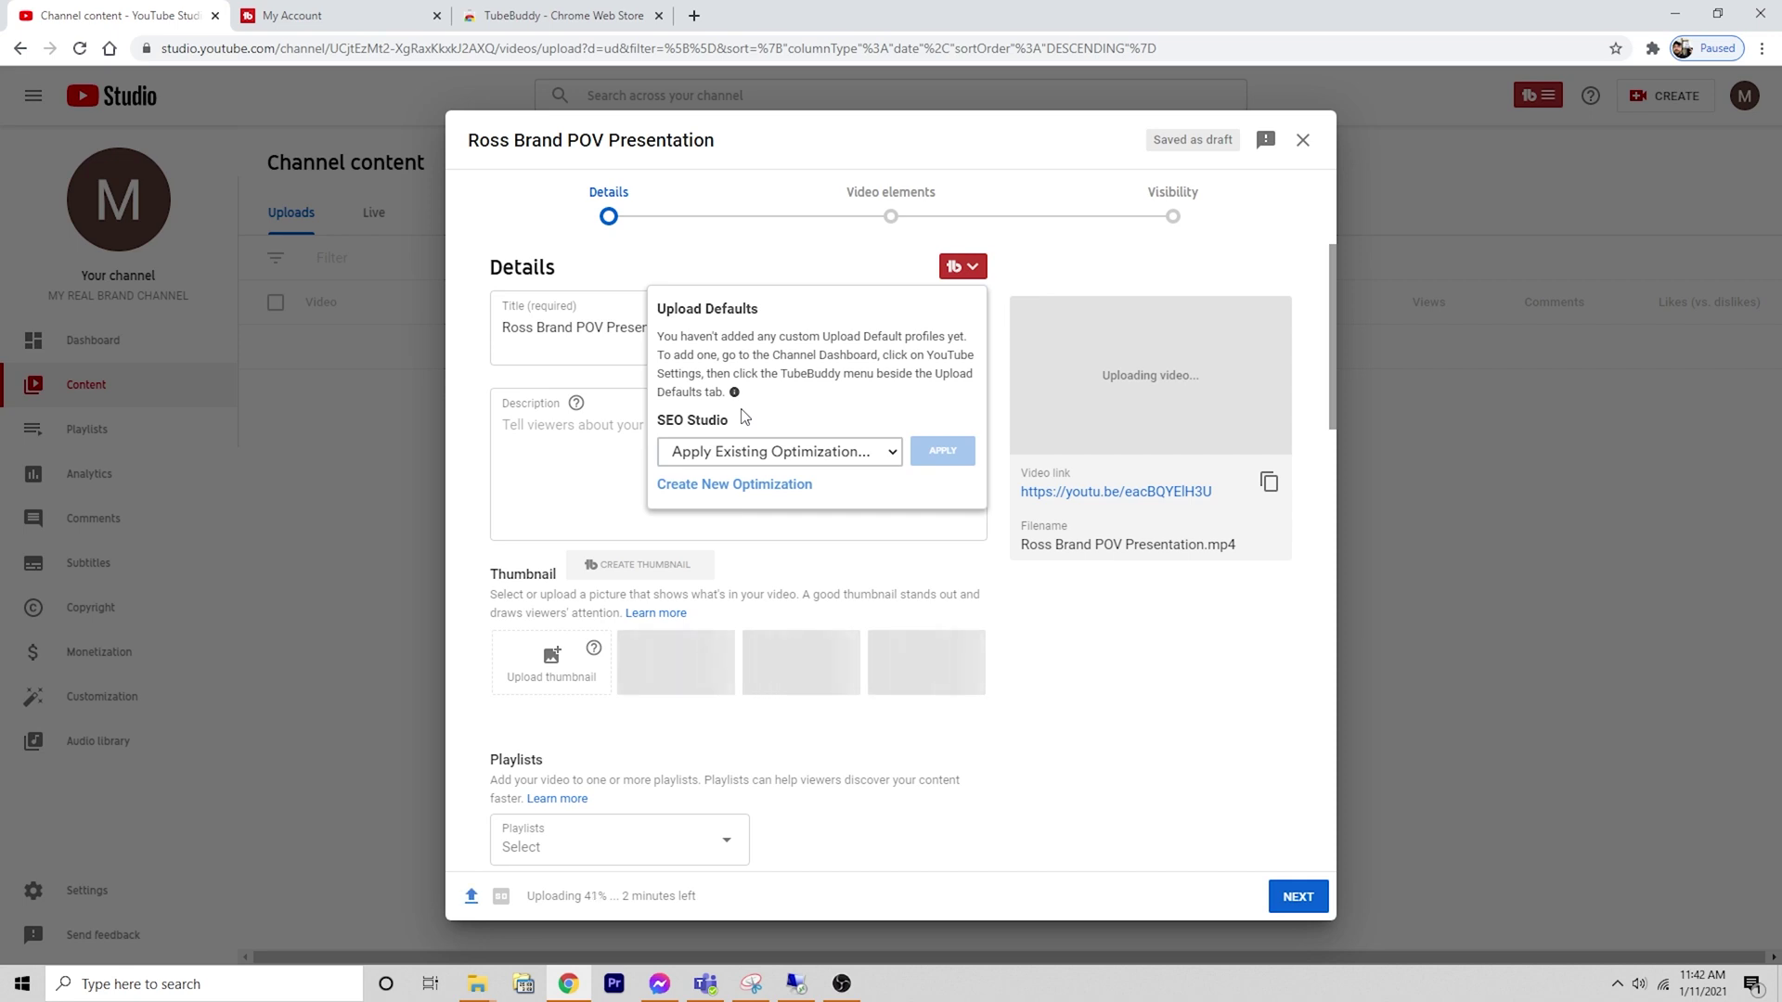
pyautogui.click(1065, 266)
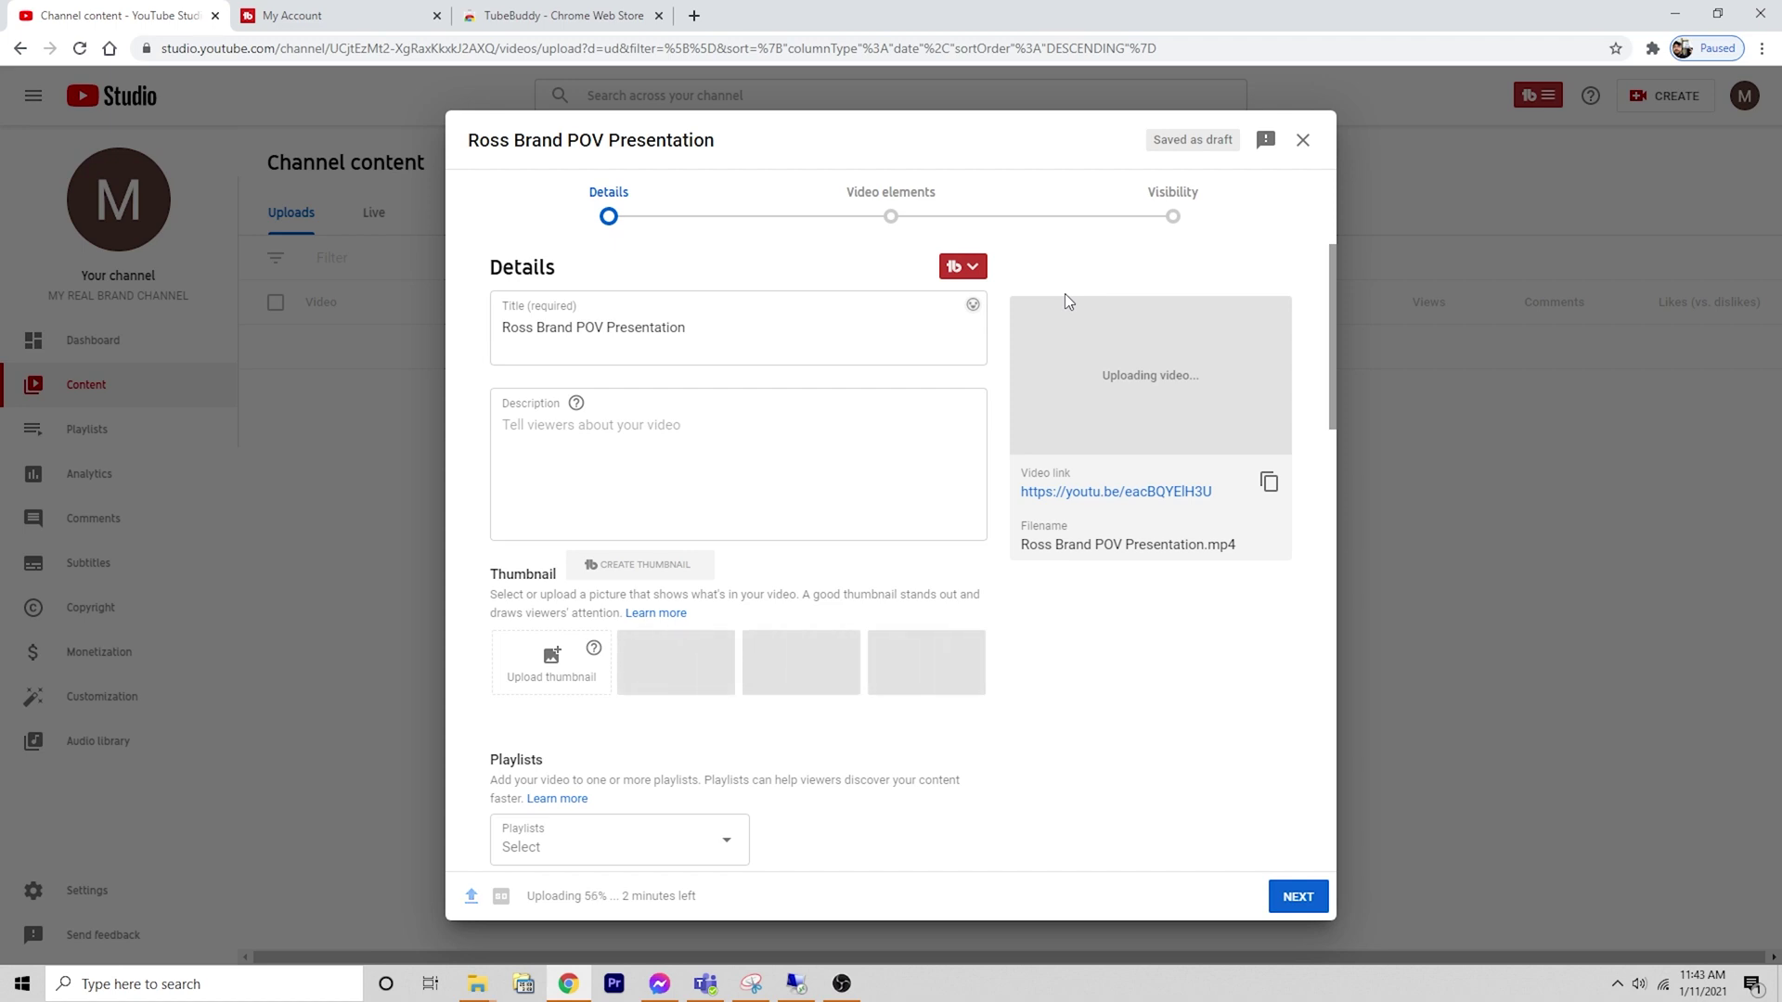
pyautogui.scroll(-1, 915, 507)
pyautogui.scroll(-3, 915, 507)
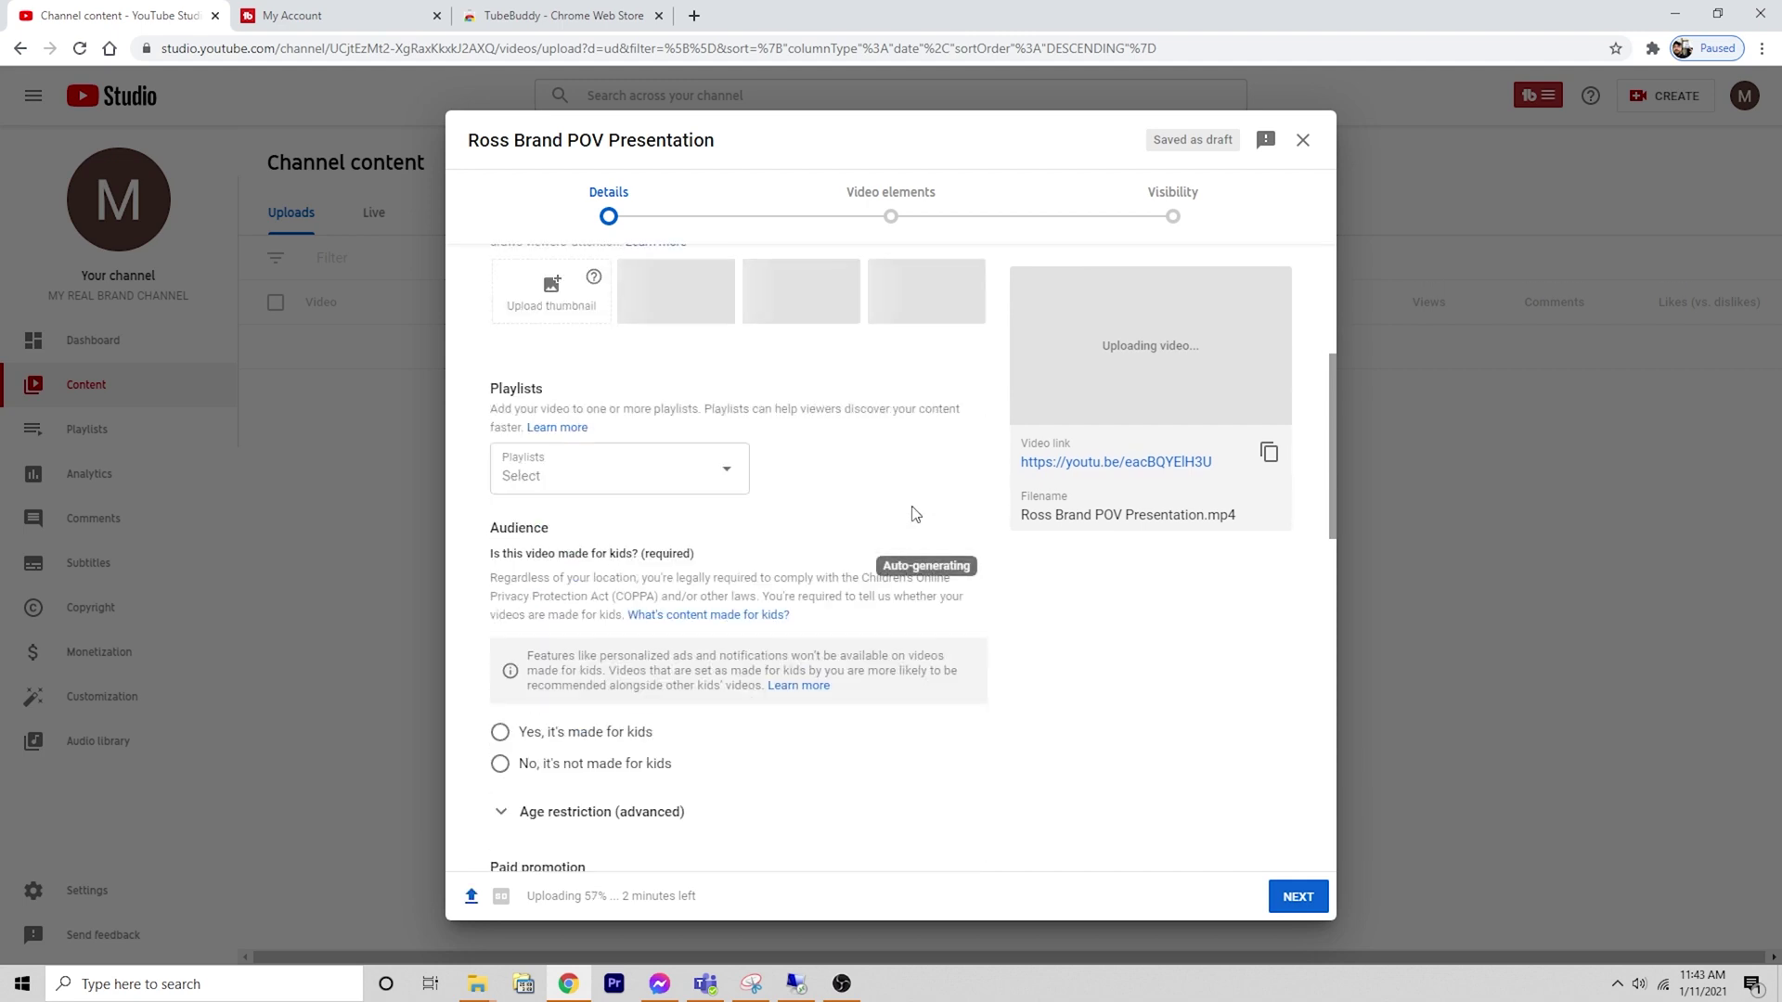
pyautogui.scroll(3, 912, 509)
pyautogui.scroll(-2, 824, 526)
pyautogui.scroll(-1, 650, 608)
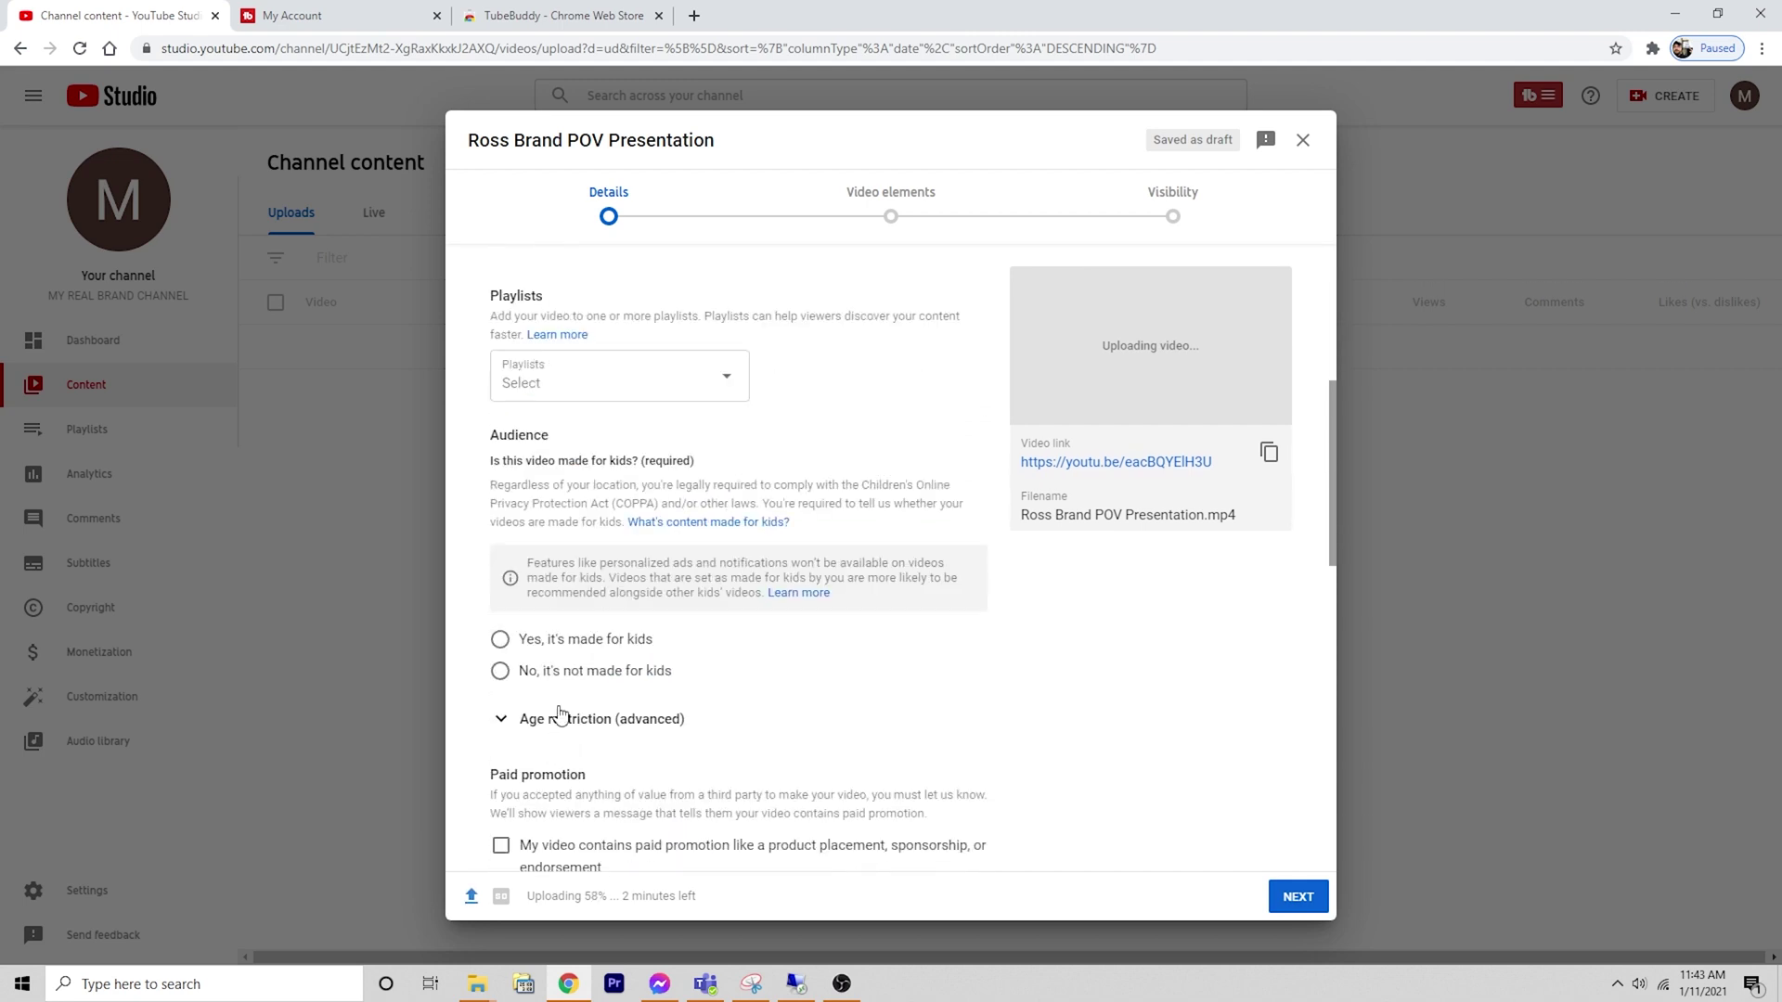
pyautogui.click(502, 670)
pyautogui.scroll(-5, 909, 592)
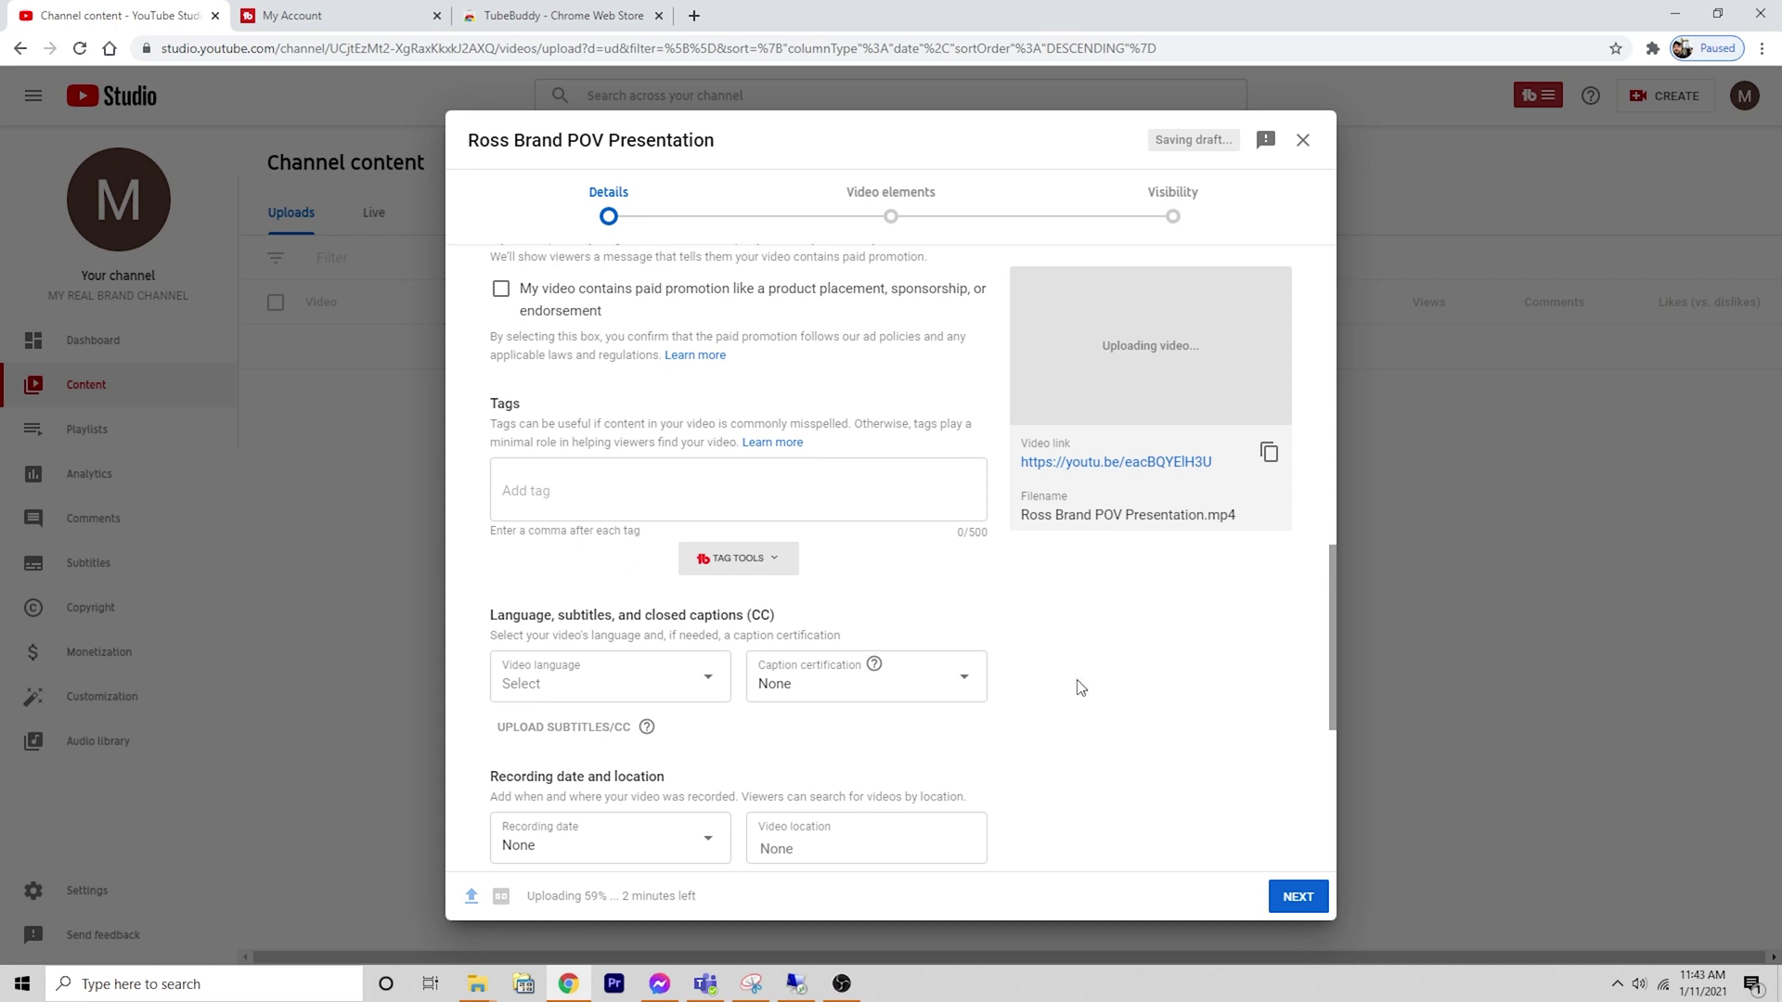
pyautogui.scroll(-5, 1074, 684)
pyautogui.scroll(4, 1191, 799)
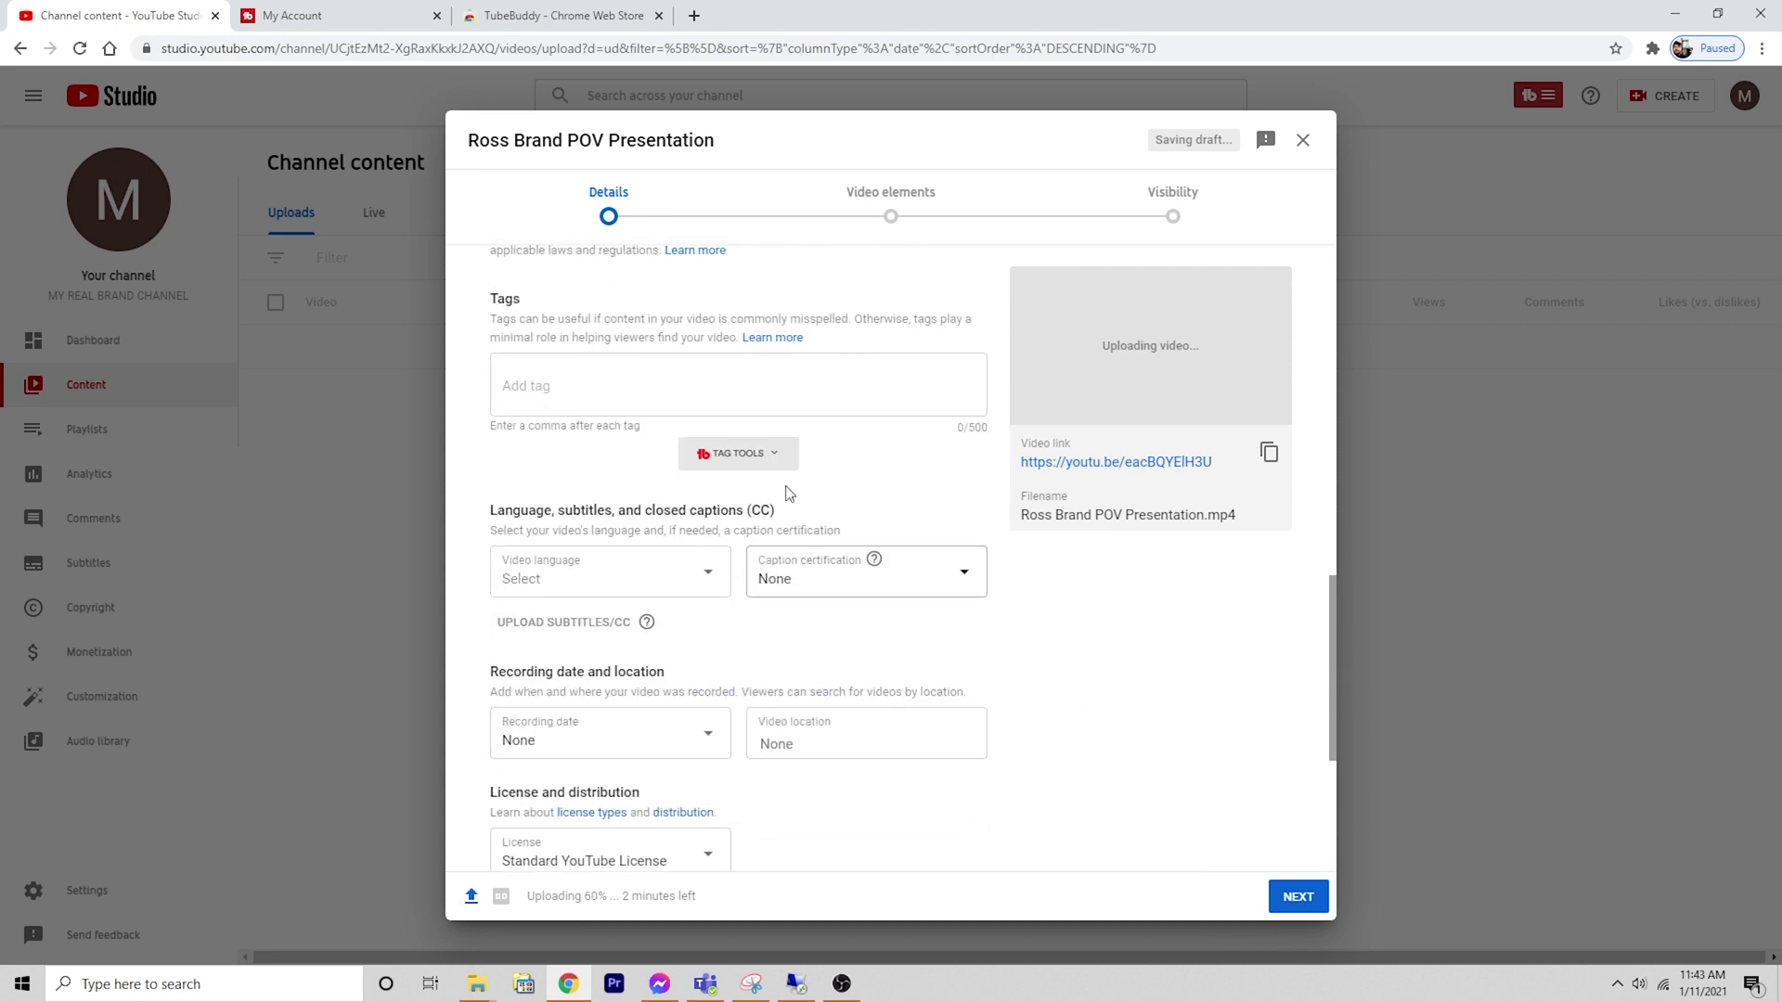
# - Expand Tag Tools to review recommended tags like brand strategy, graphic design and branding course
pyautogui.click(761, 455)
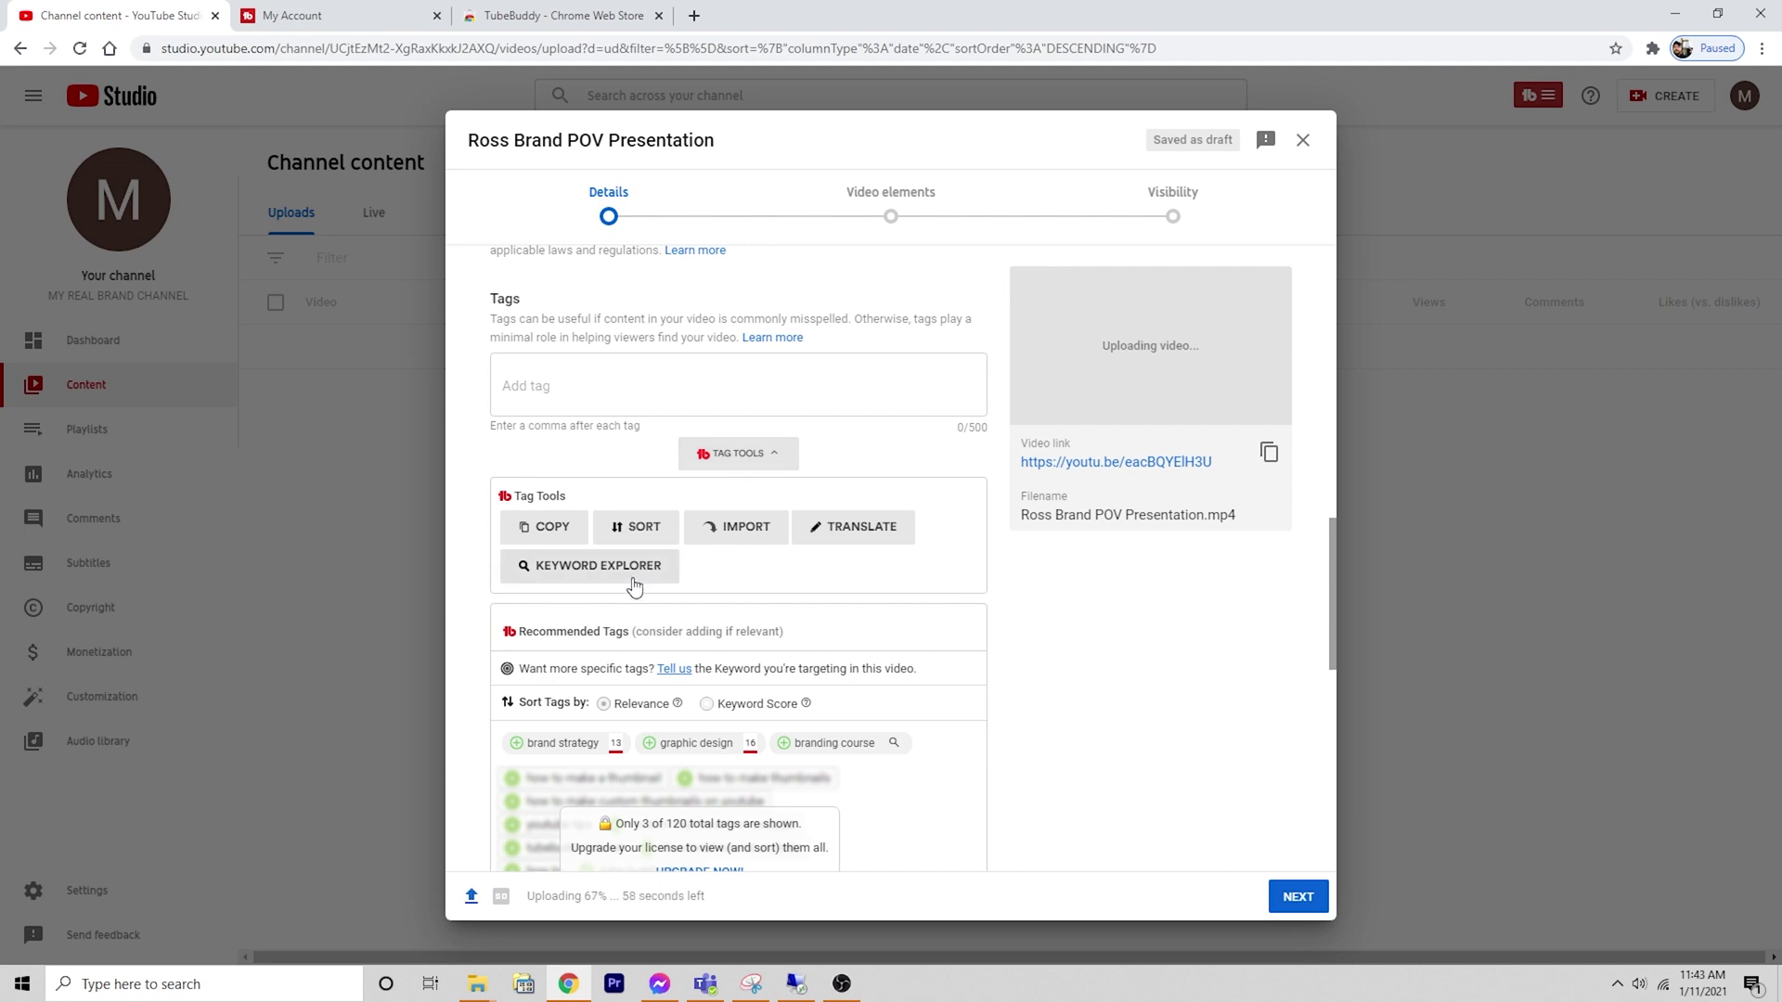
pyautogui.scroll(-2, 919, 608)
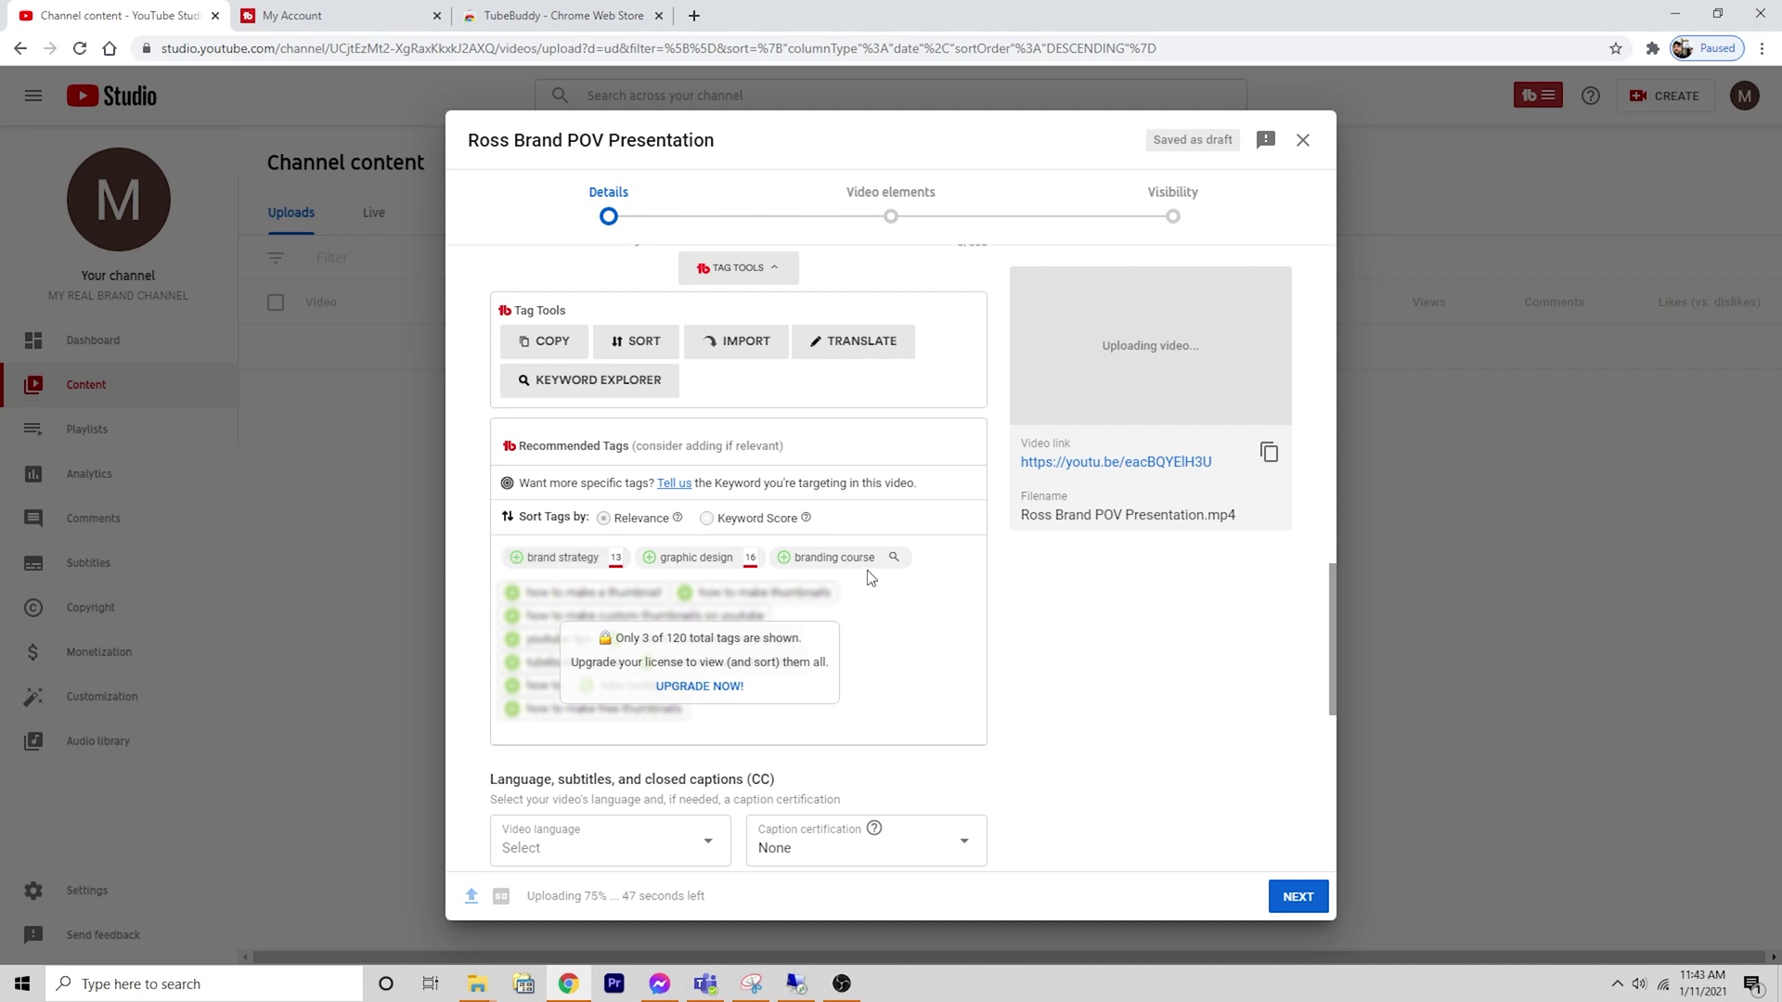
pyautogui.scroll(5, 918, 616)
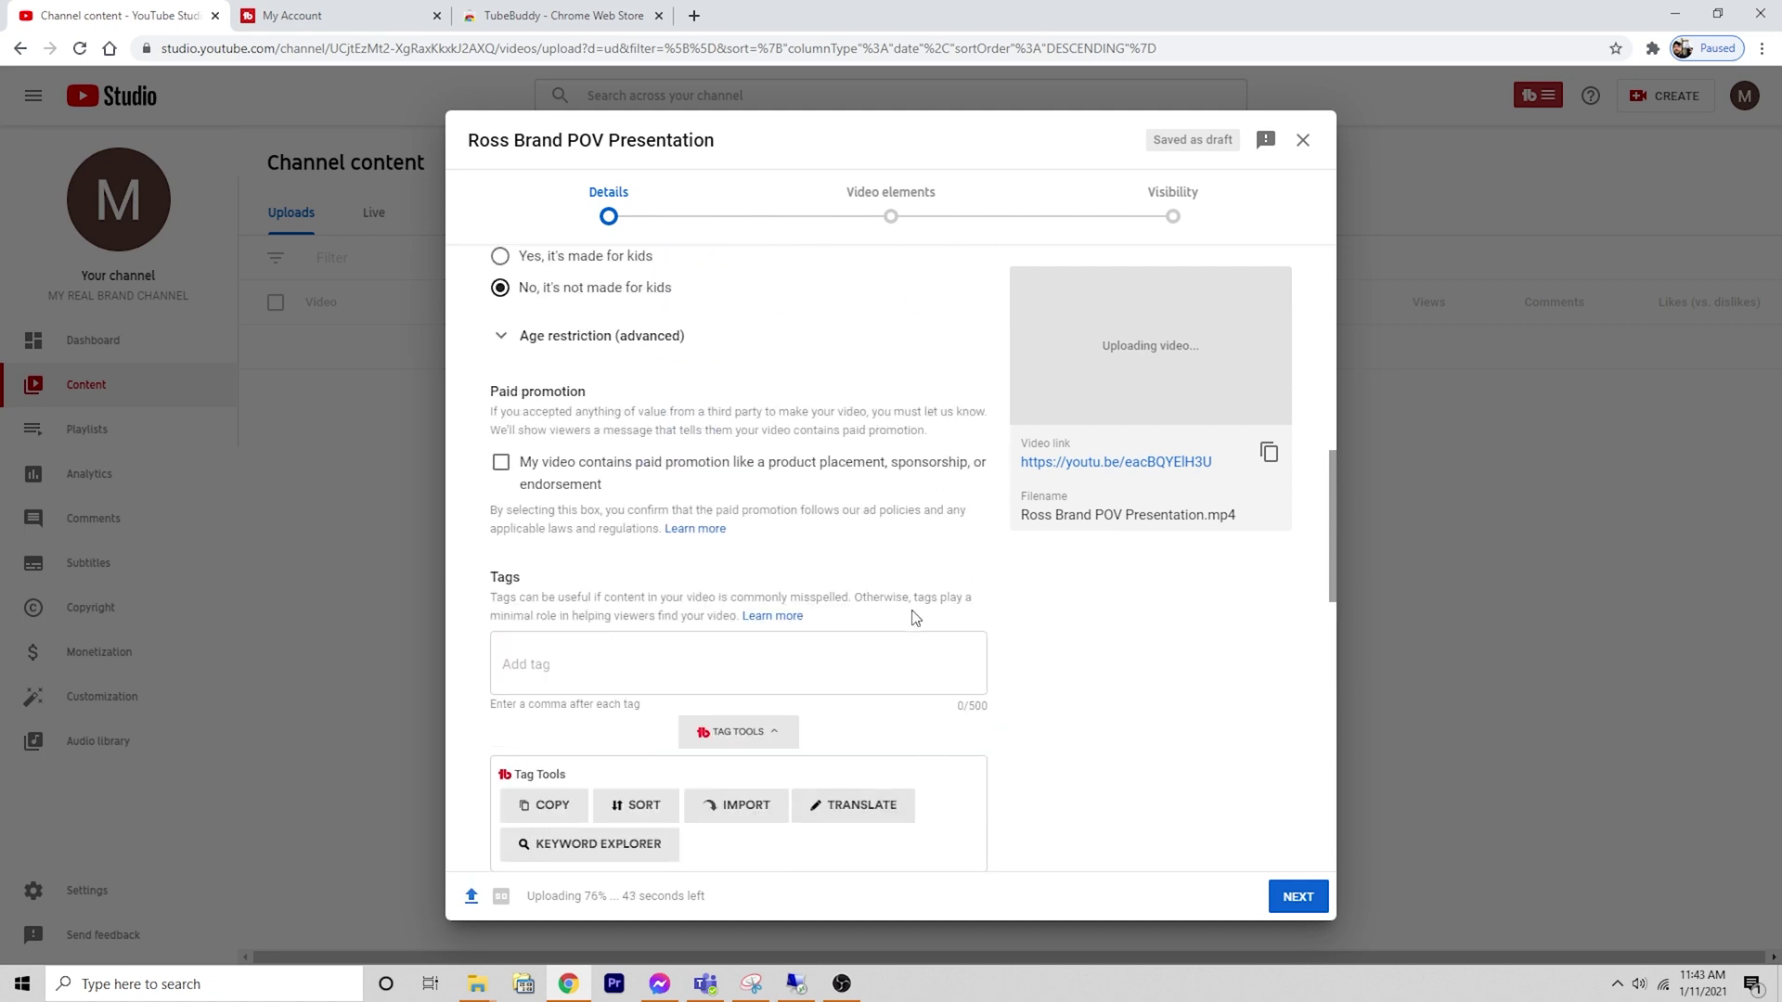
pyautogui.scroll(5, 910, 611)
pyautogui.scroll(-14, 905, 608)
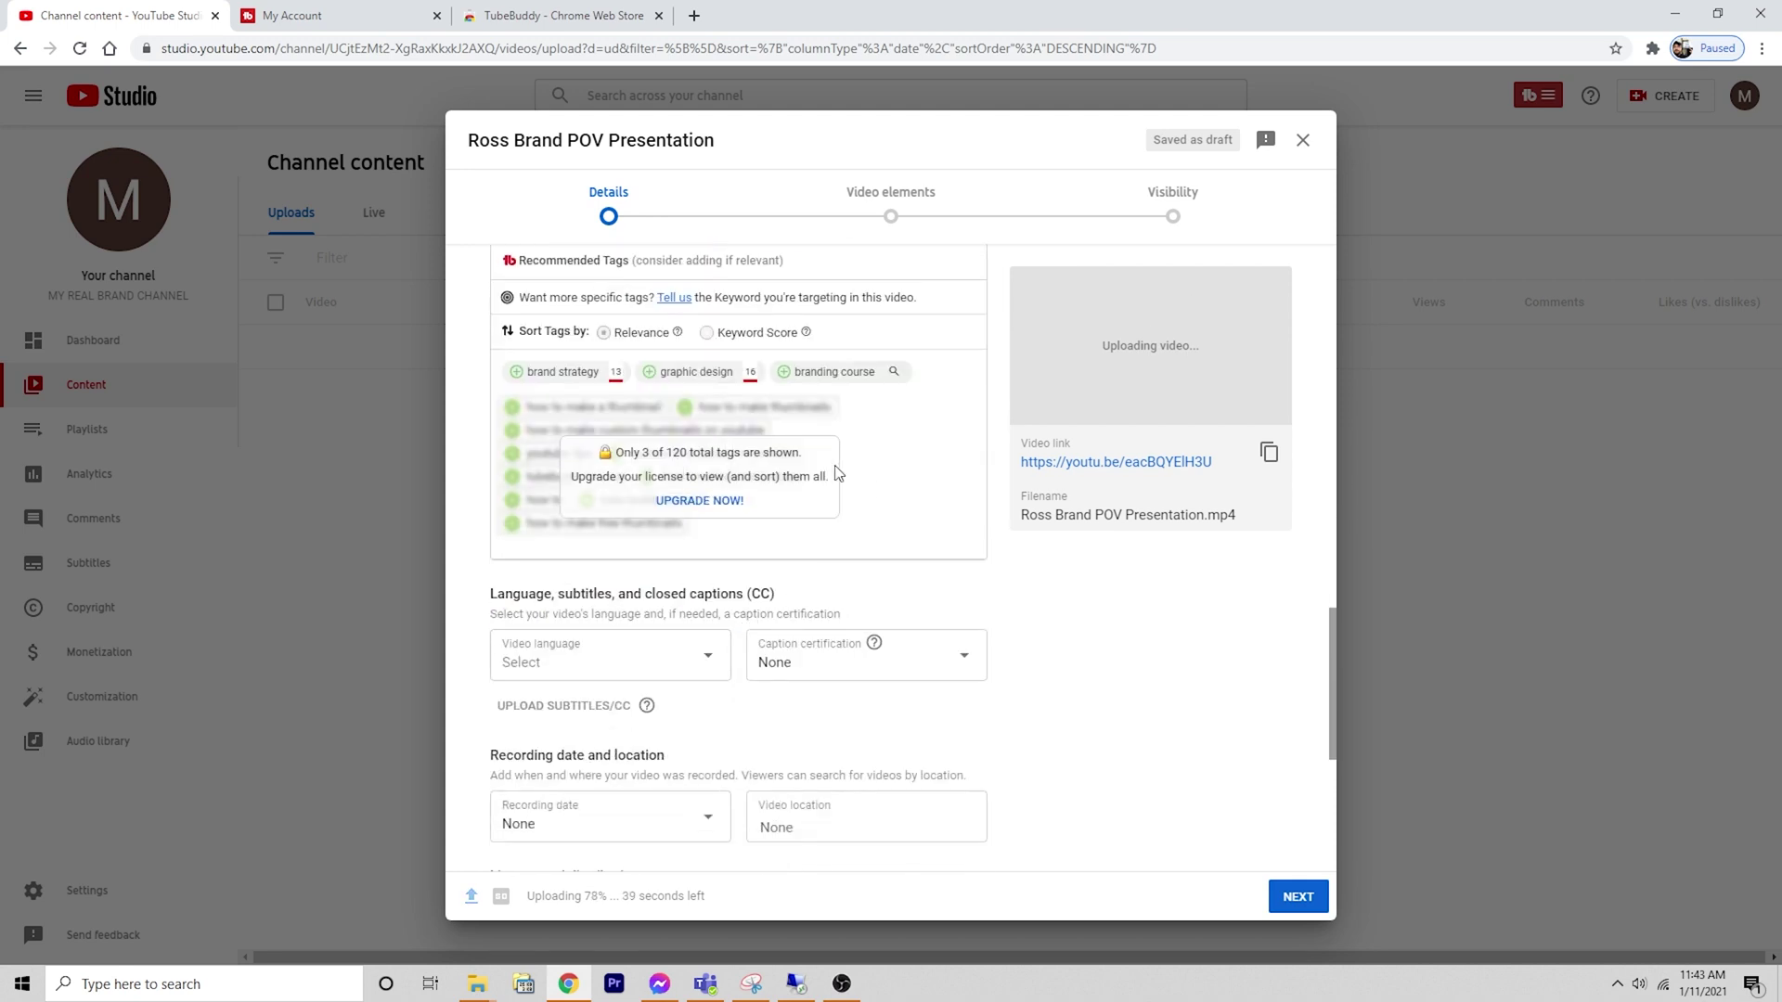
pyautogui.scroll(1, 997, 552)
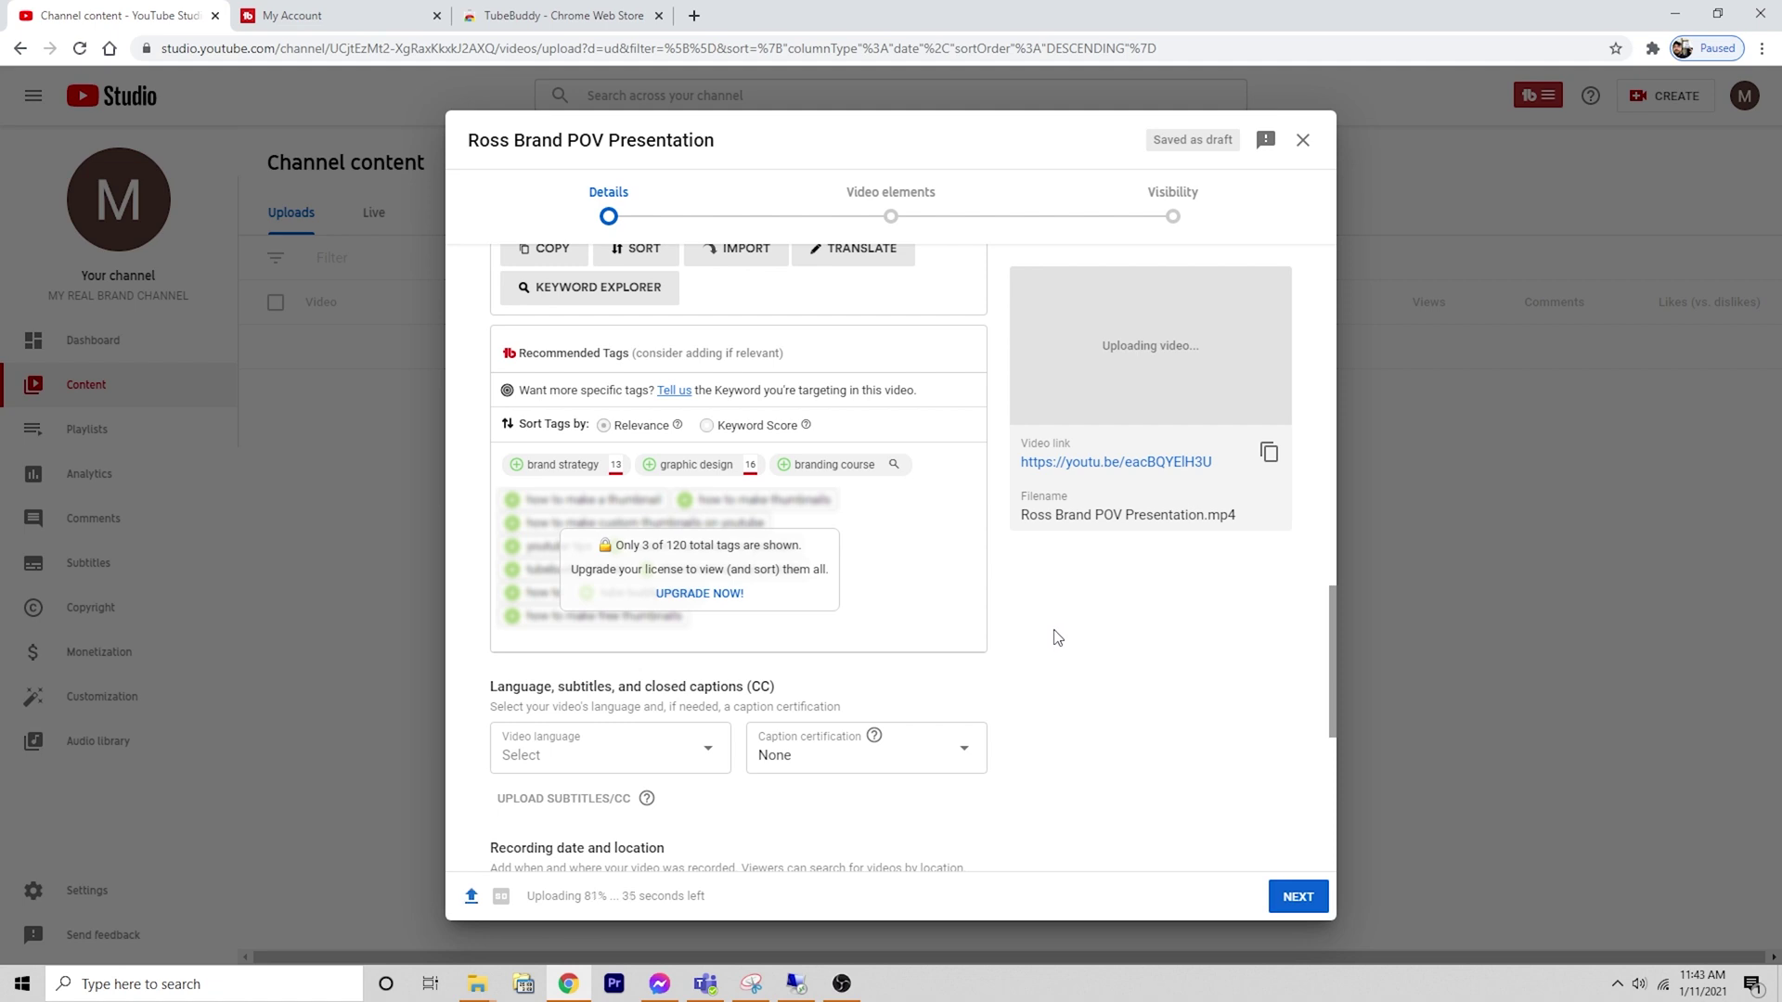
pyautogui.scroll(3, 1056, 635)
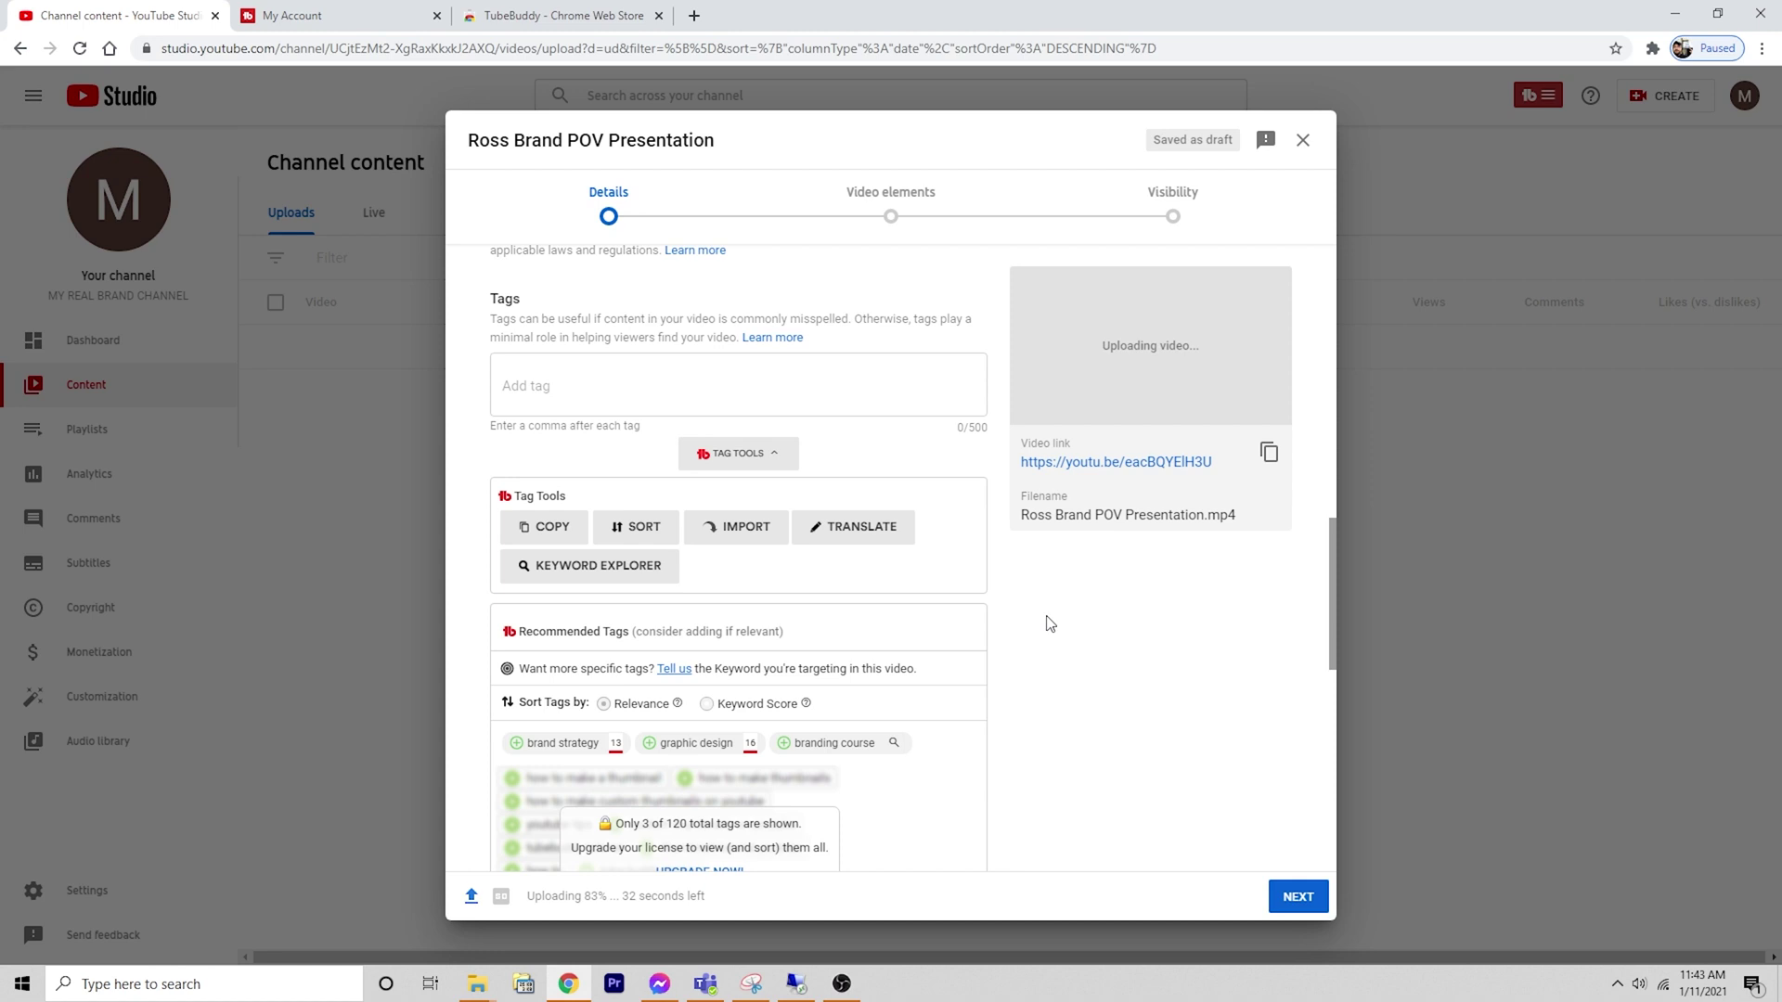
pyautogui.scroll(-5, 1051, 622)
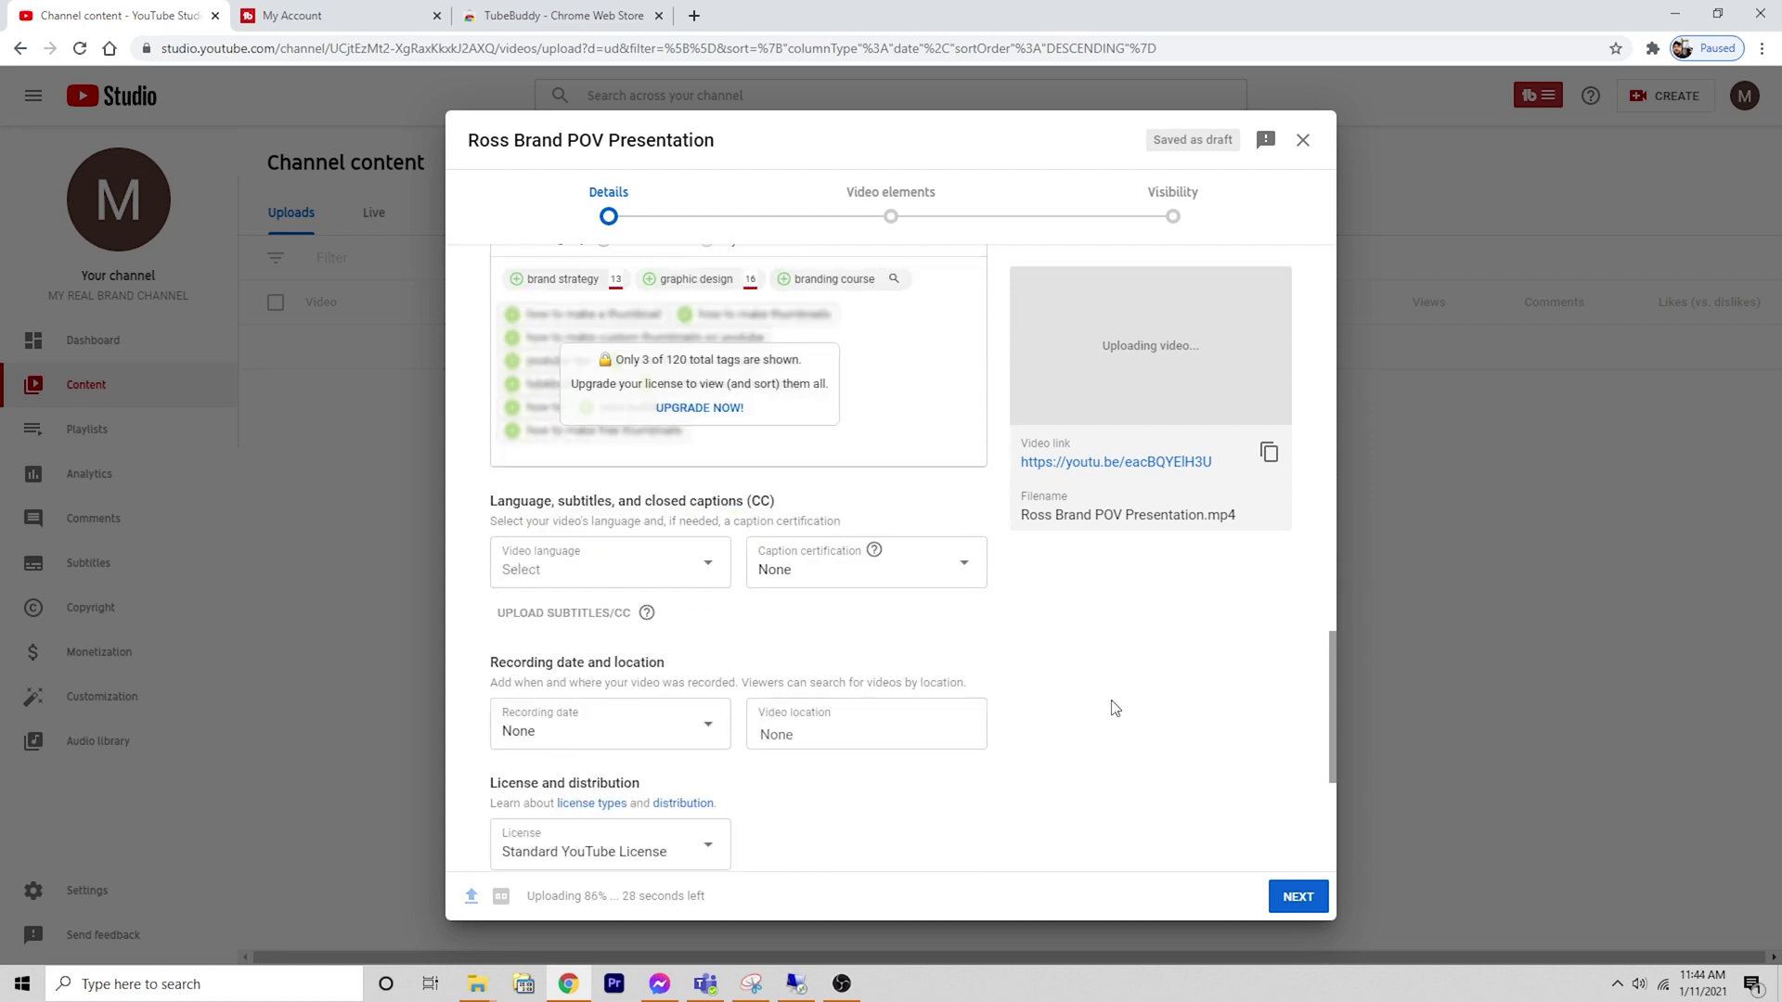
pyautogui.scroll(10, 1128, 613)
pyautogui.scroll(-14, 1119, 601)
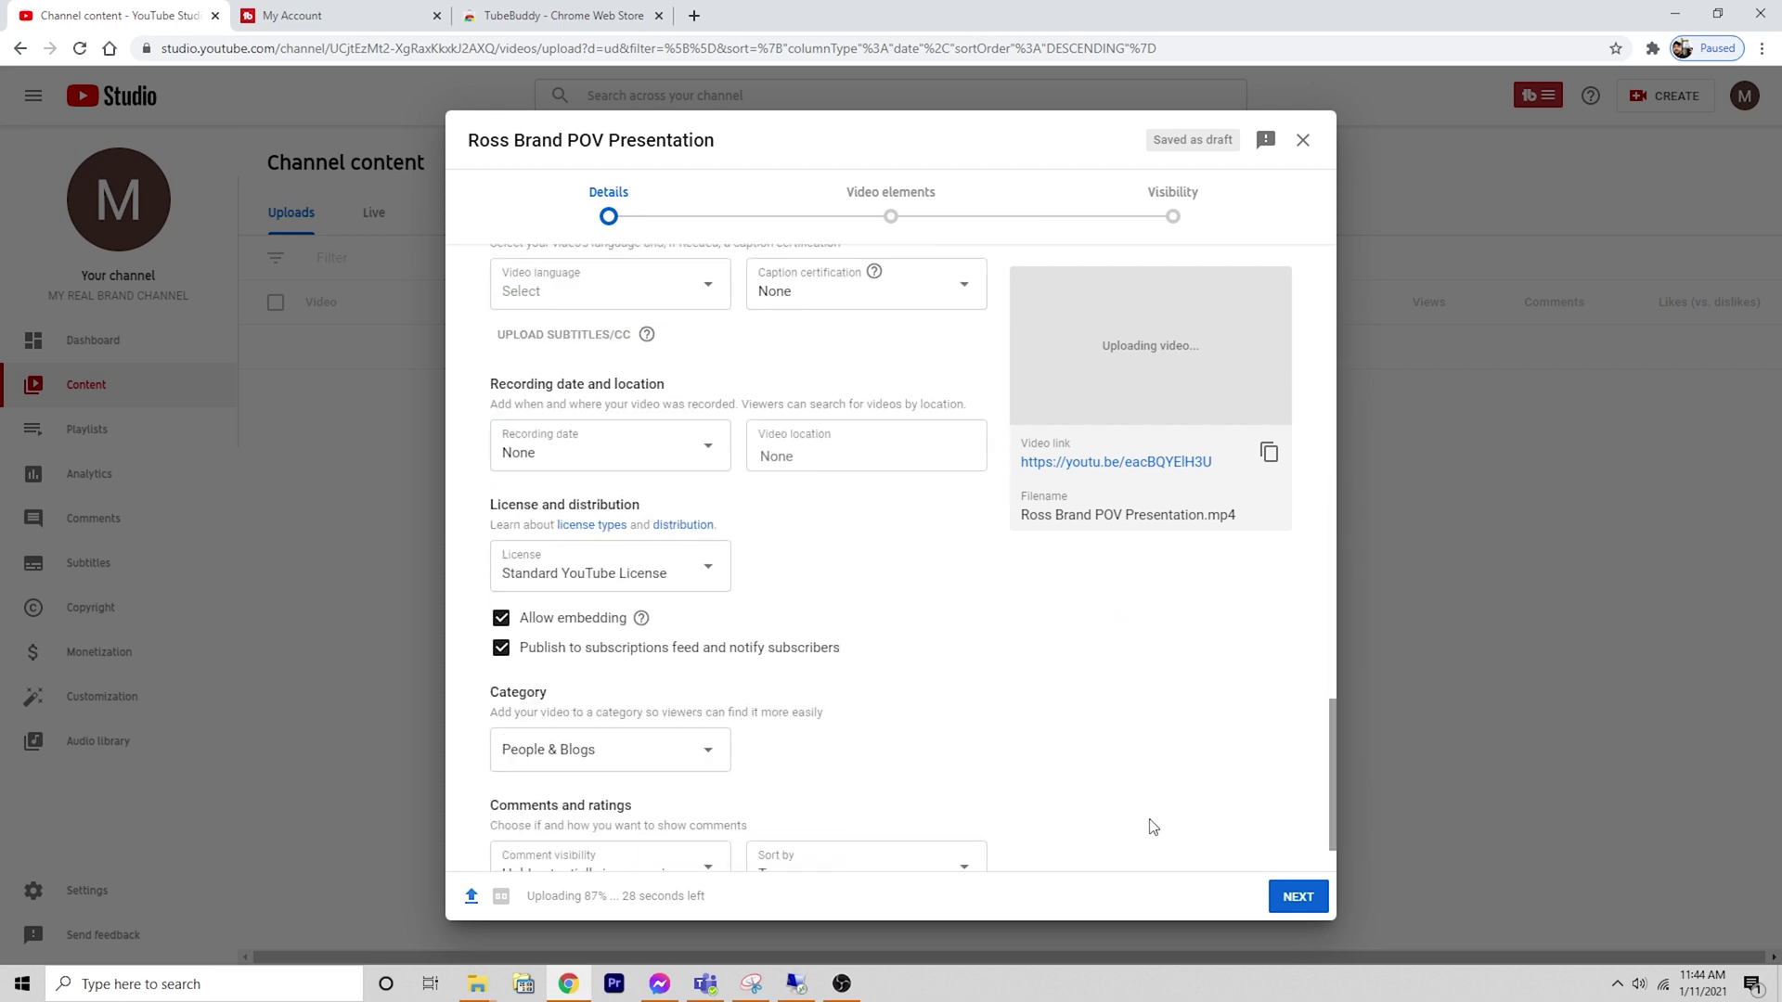
# - Advance to the Visibility step, choose Private and save the upload
pyautogui.click(1295, 900)
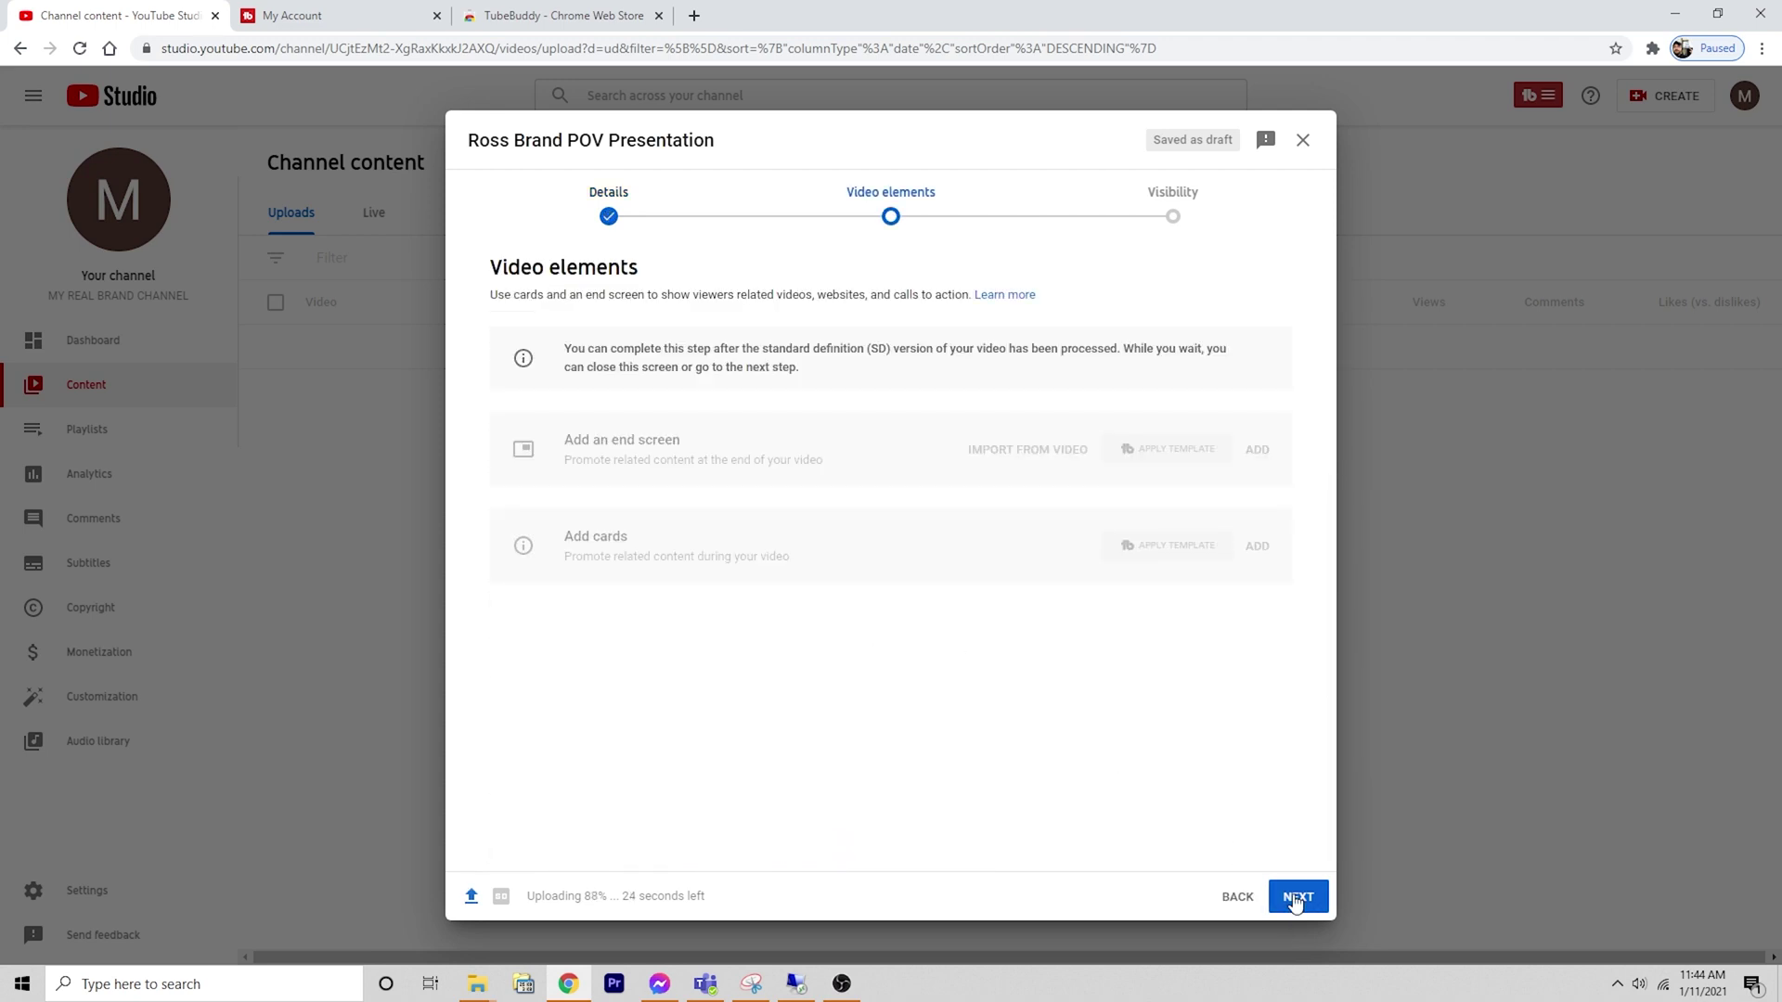
pyautogui.click(1296, 900)
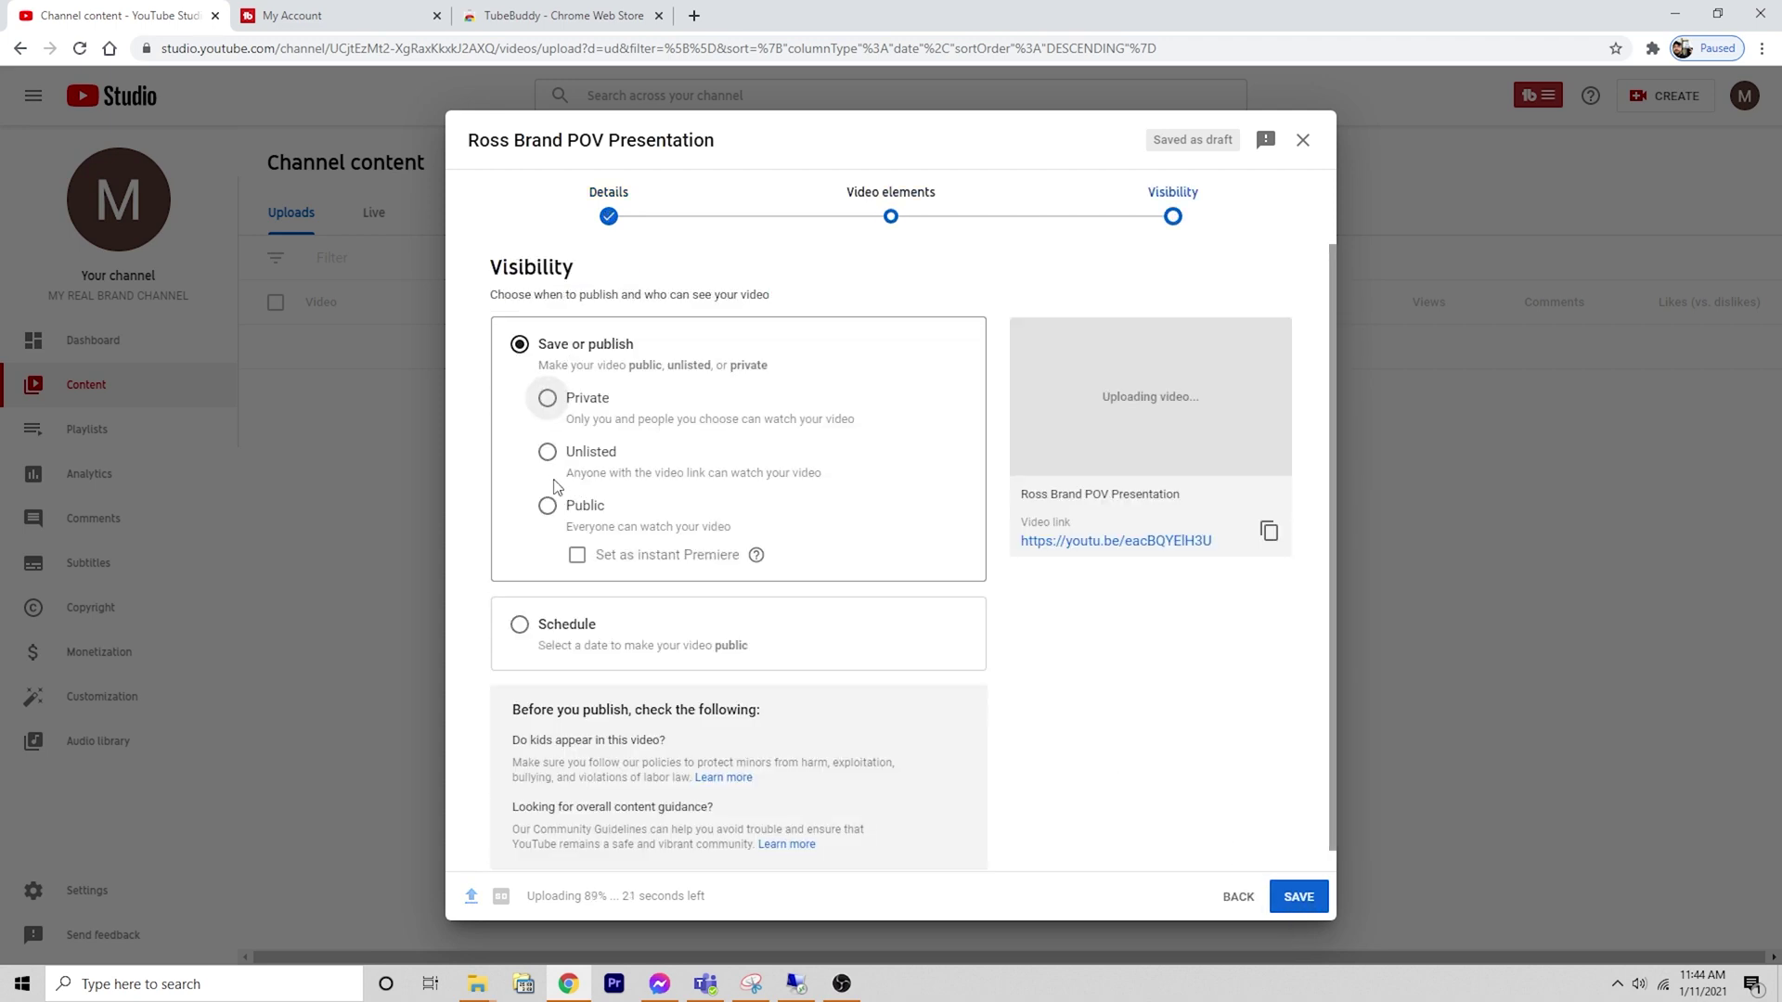
pyautogui.click(547, 398)
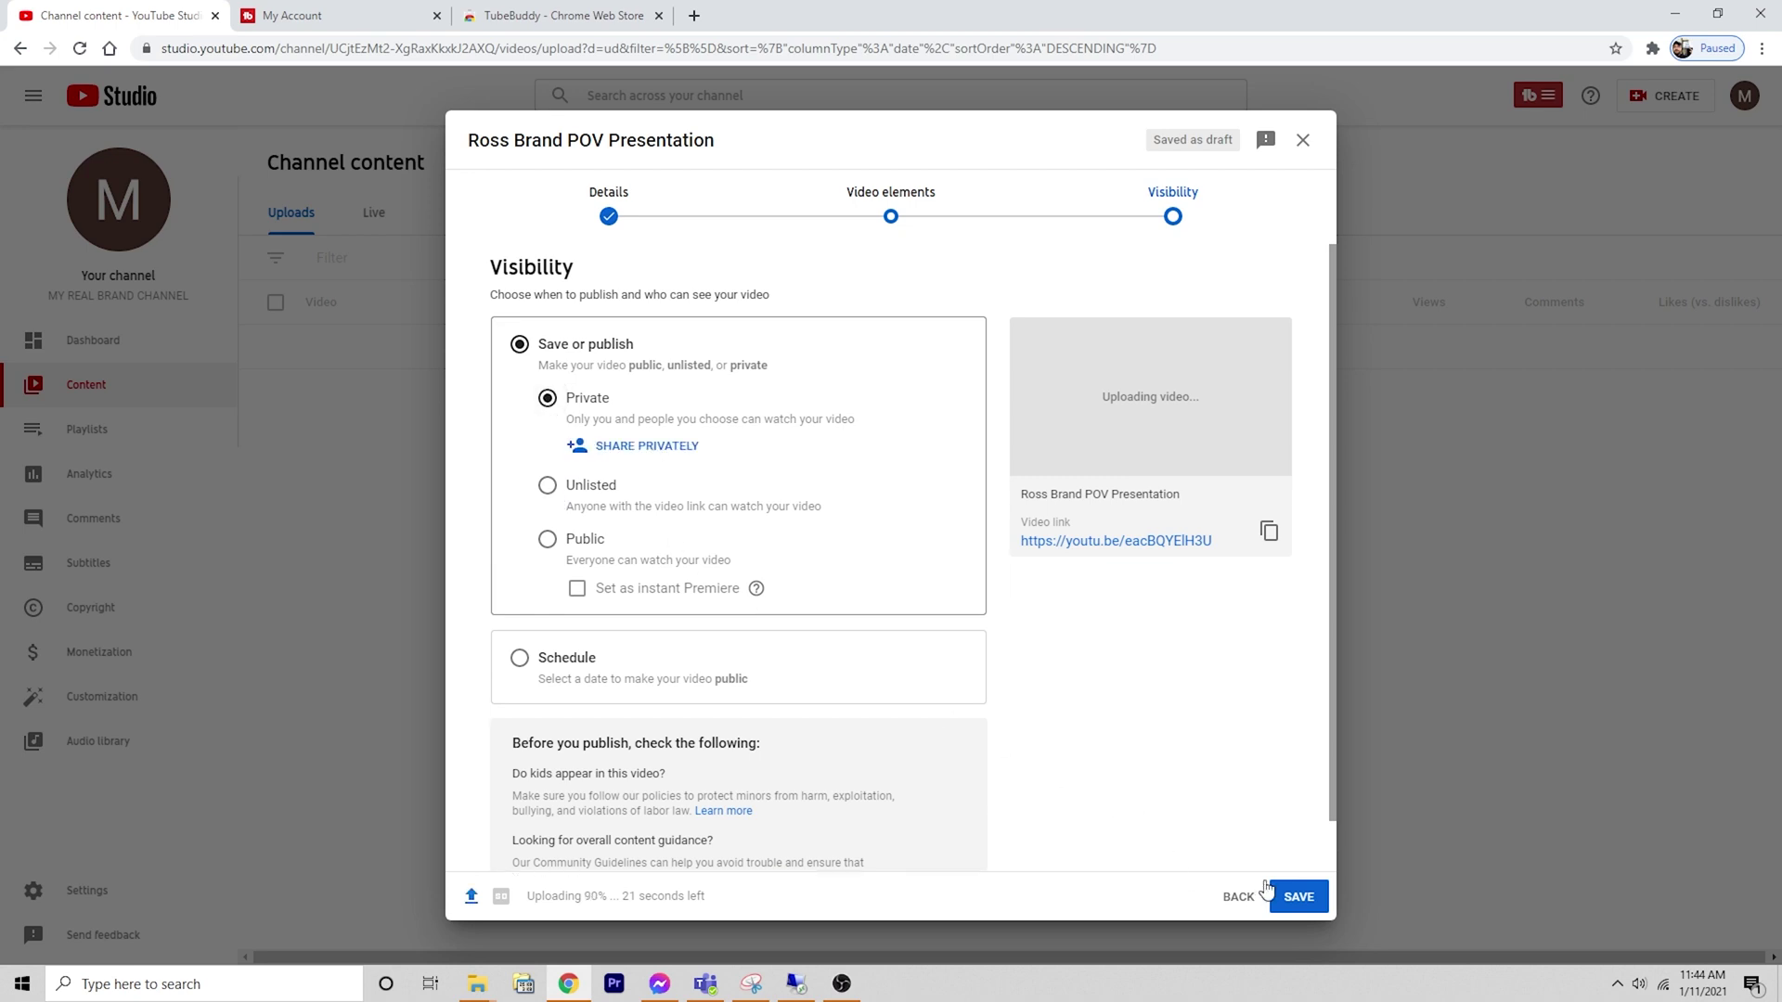
pyautogui.click(1291, 894)
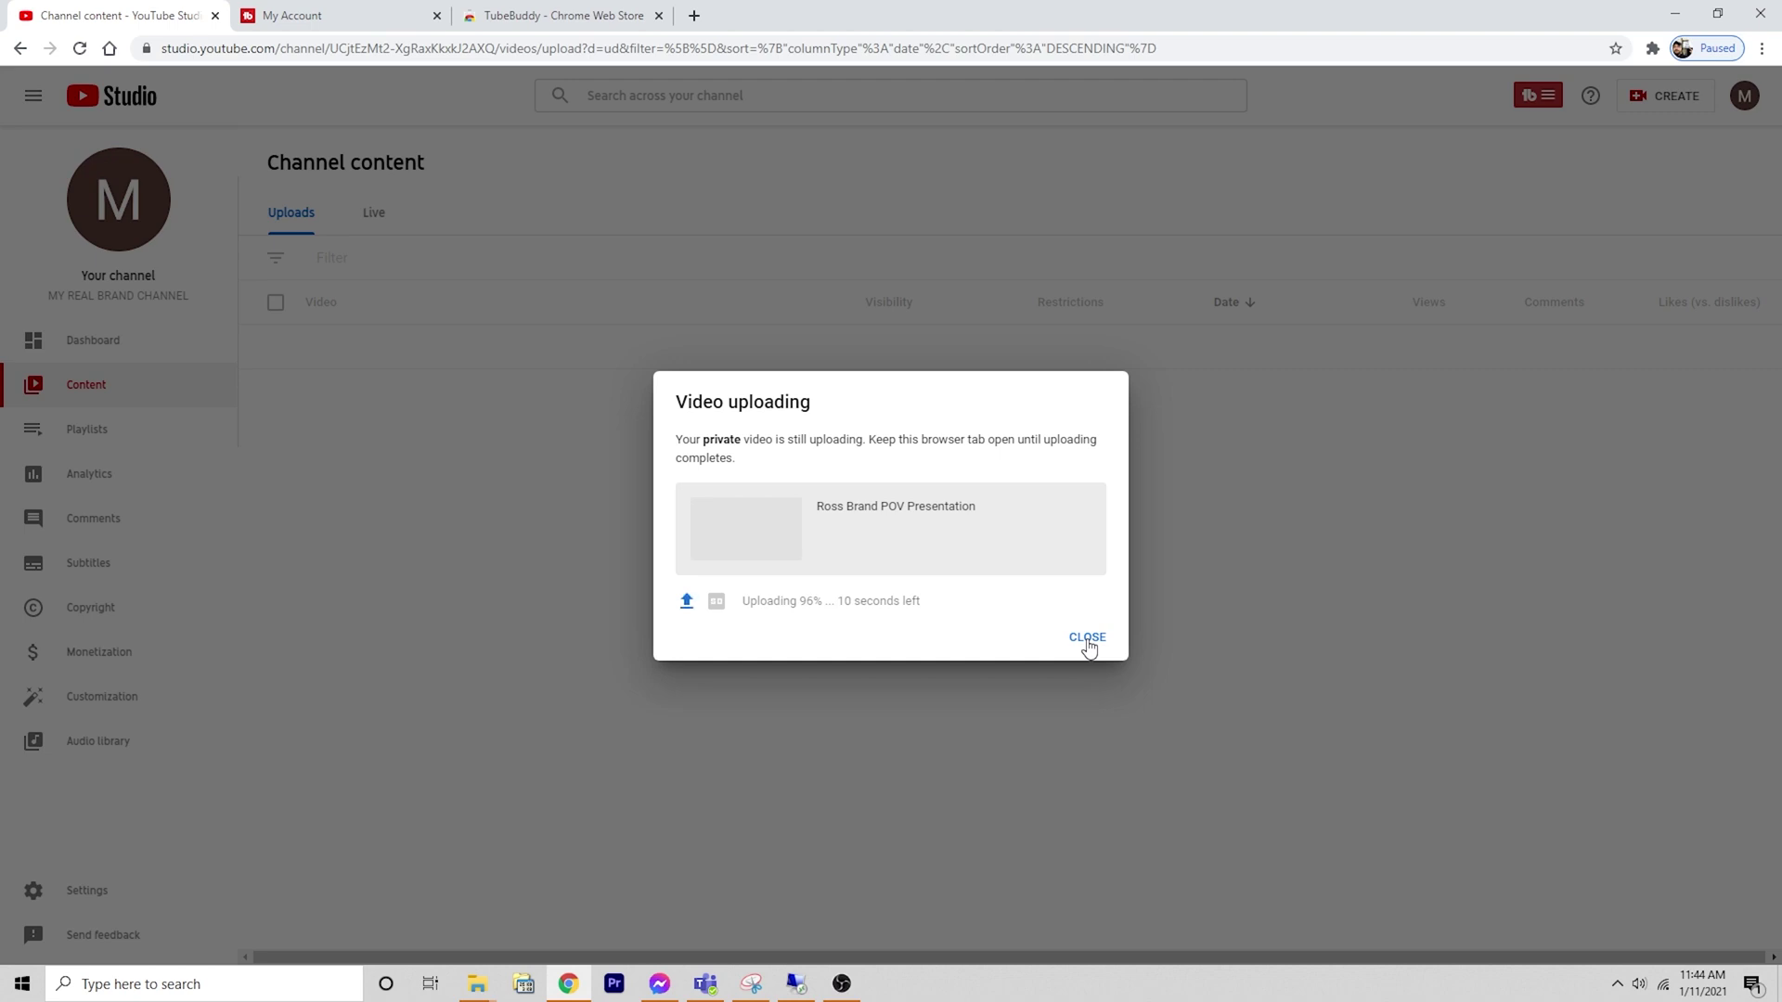
# - Dismiss the upload progress notice and the customized-menu tip on the Ross Brand POV Presentation details page
pyautogui.click(1087, 639)
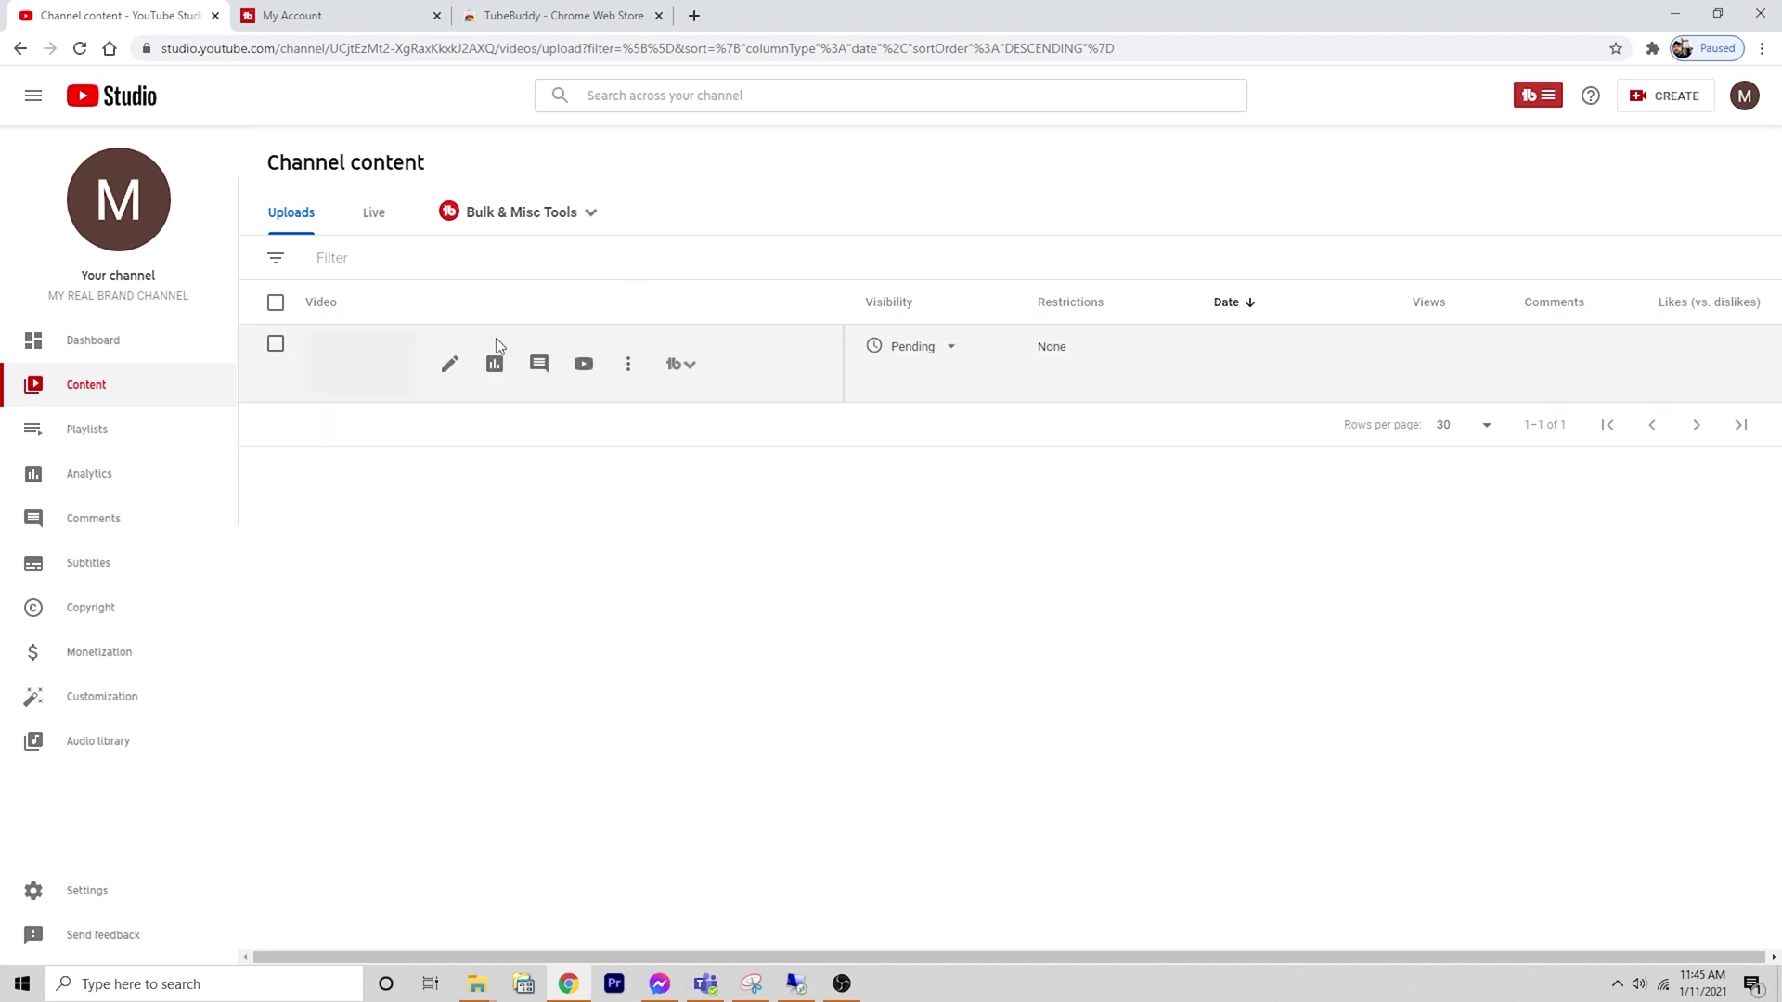
pyautogui.moveTo(451, 366)
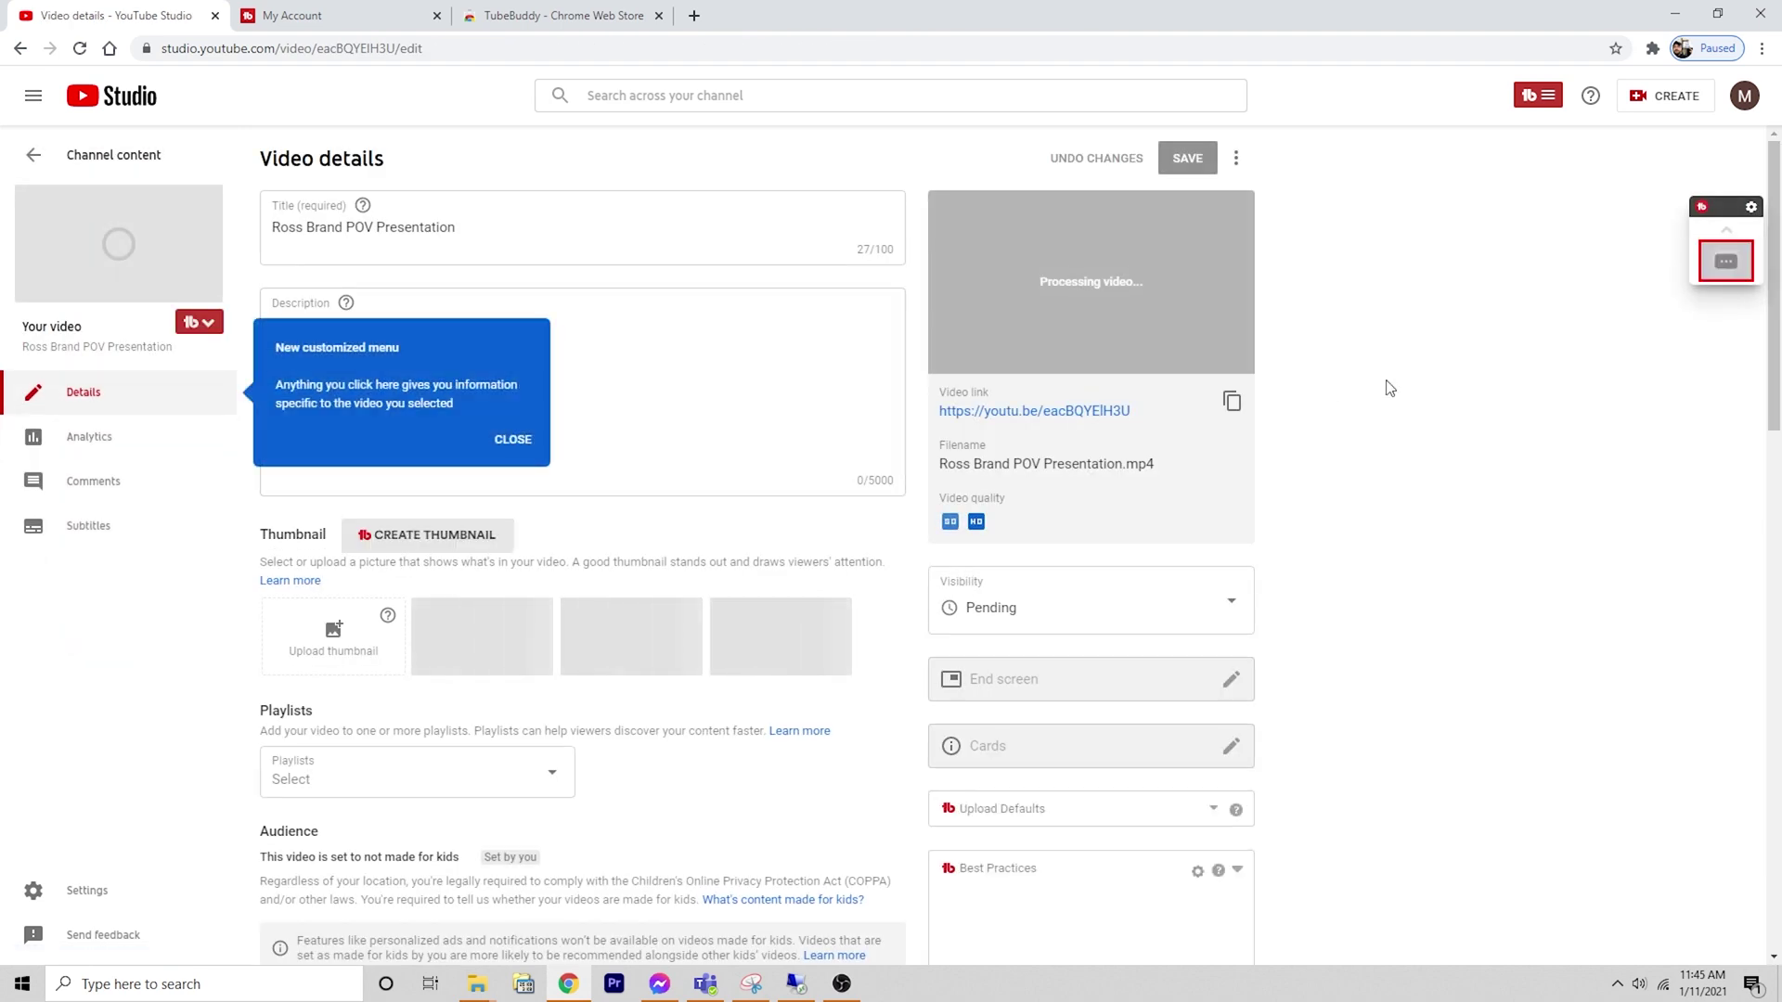
pyautogui.click(536, 442)
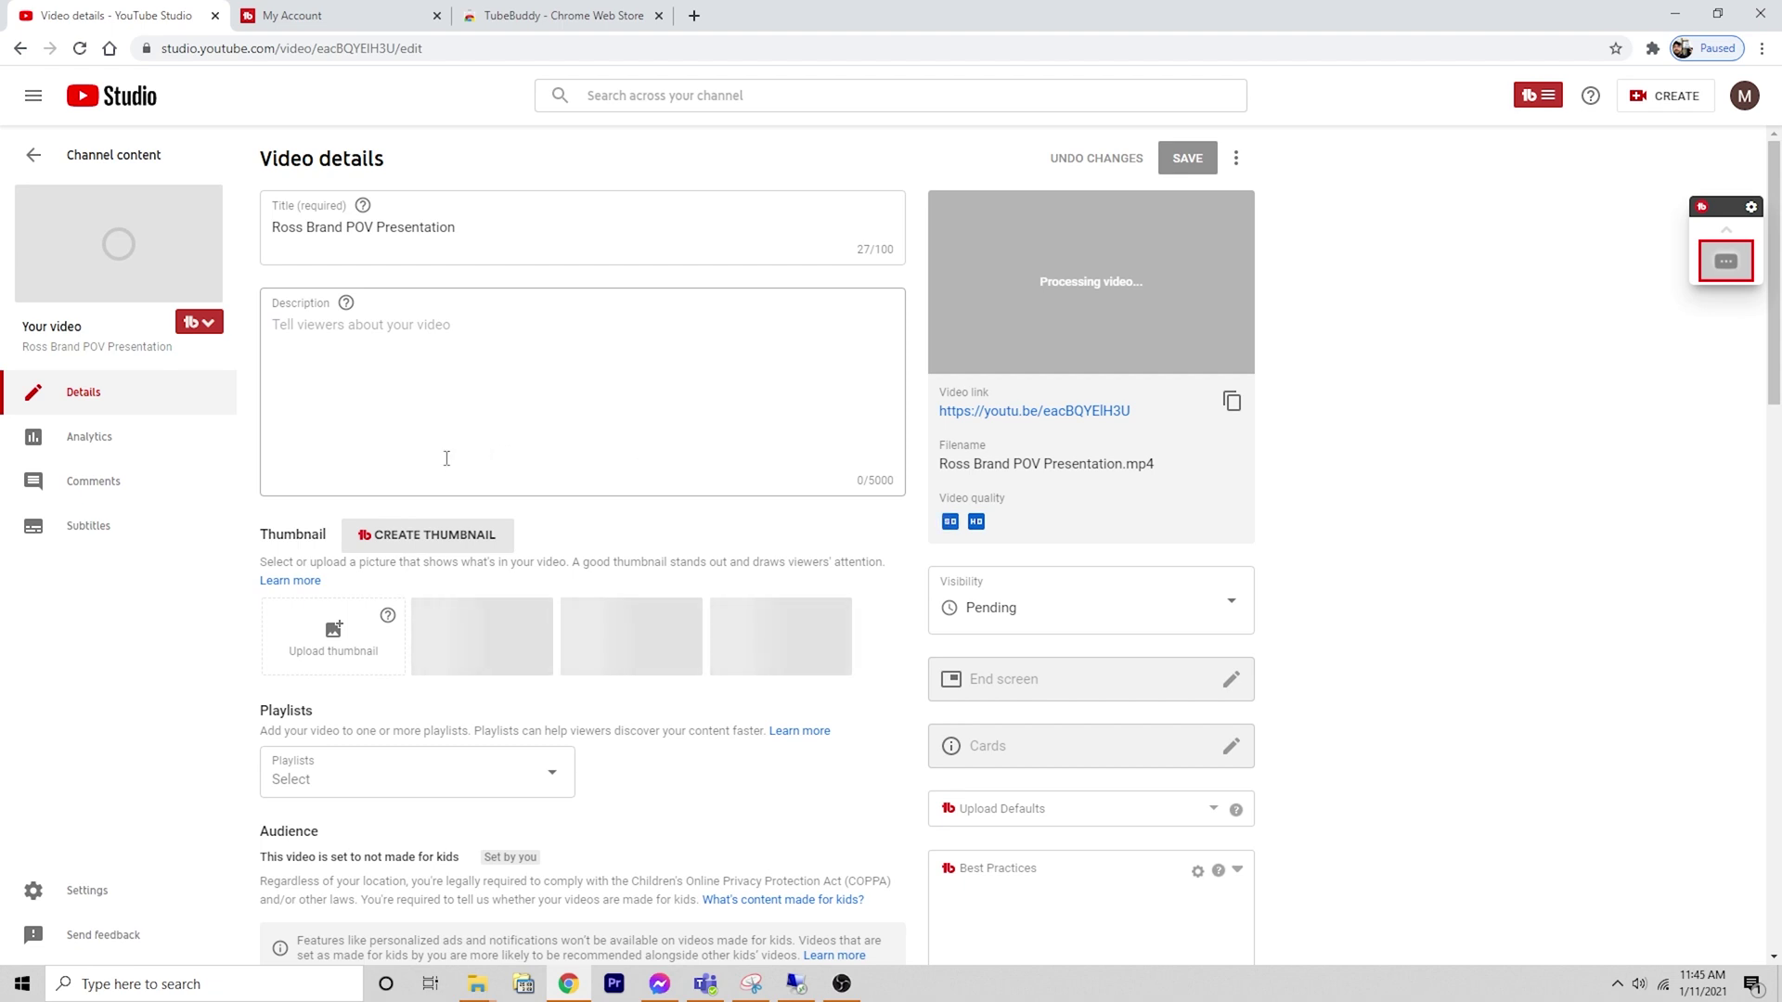
pyautogui.click(212, 327)
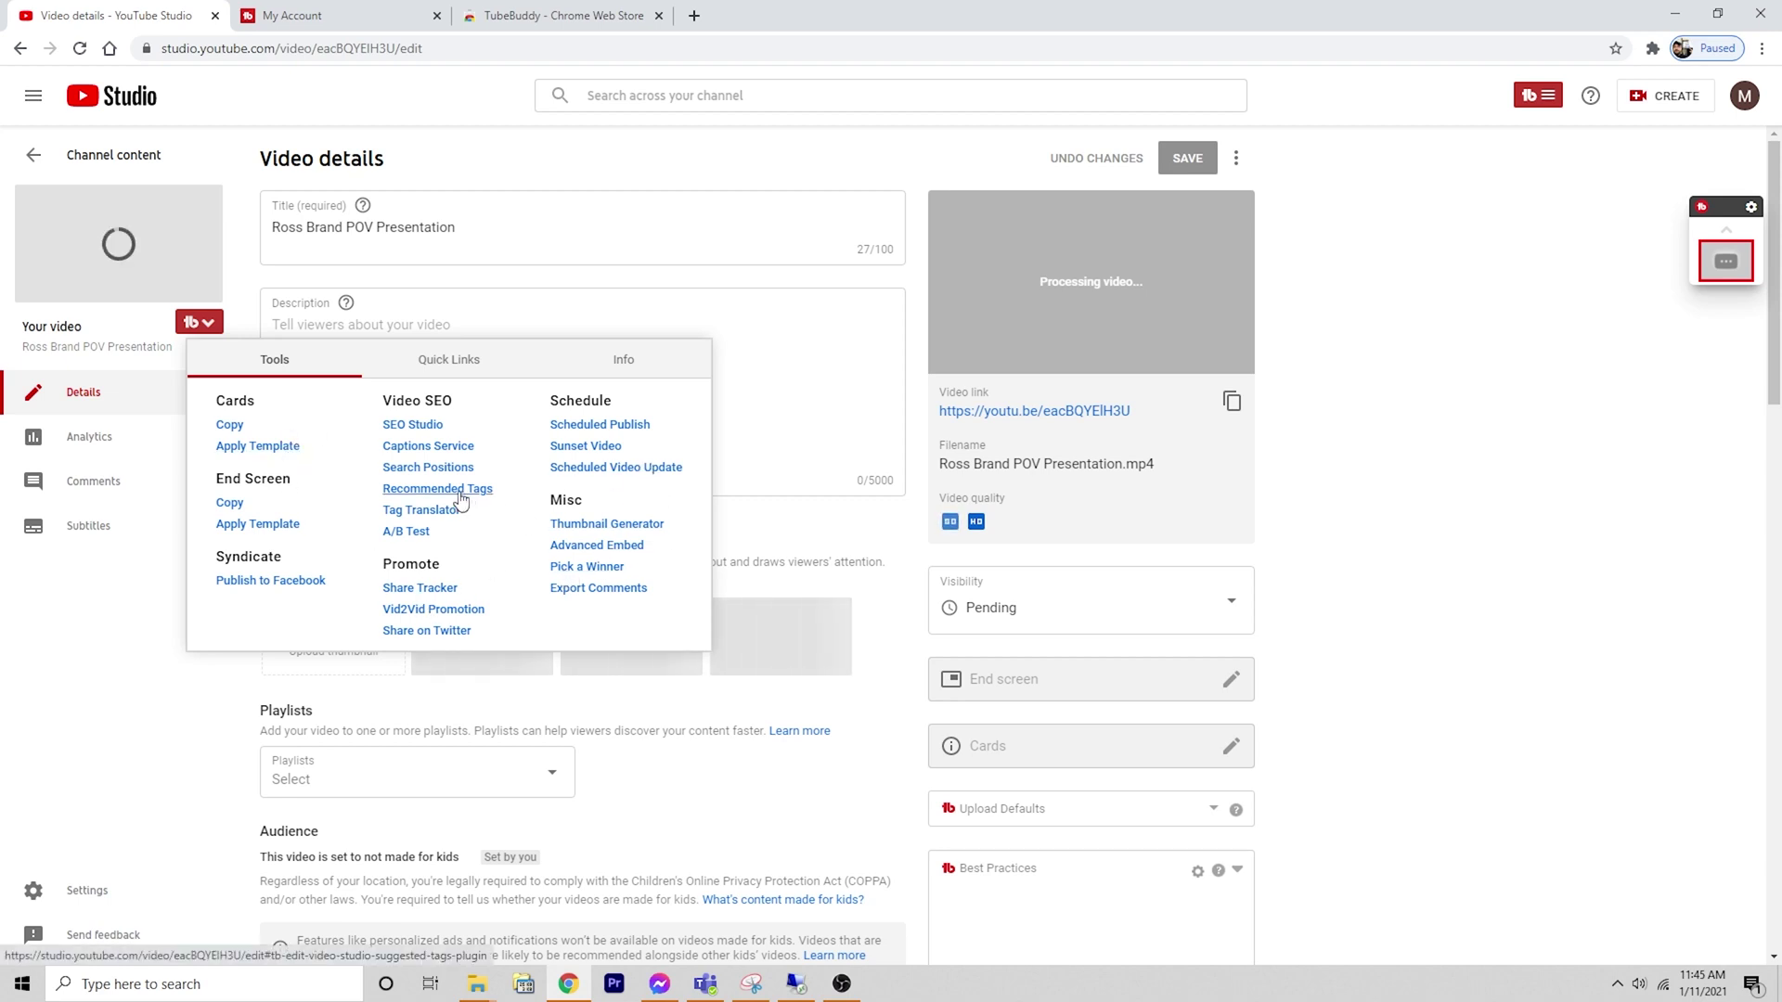
pyautogui.click(607, 524)
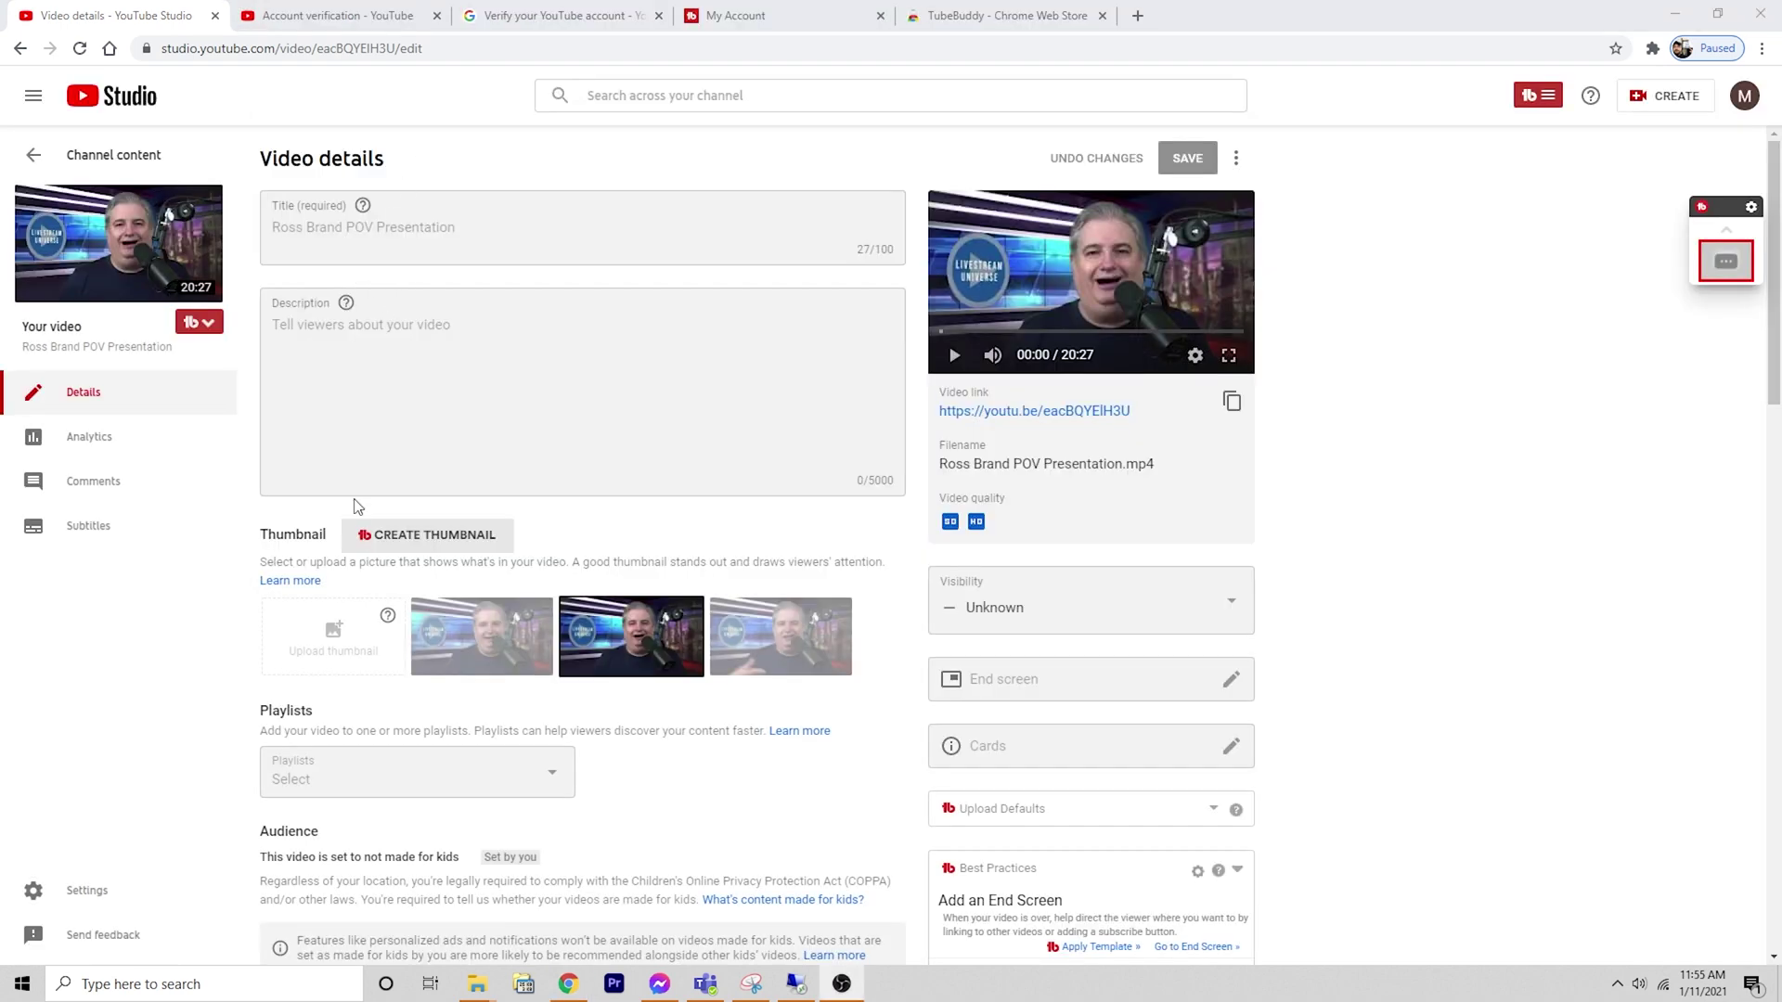
pyautogui.click(420, 542)
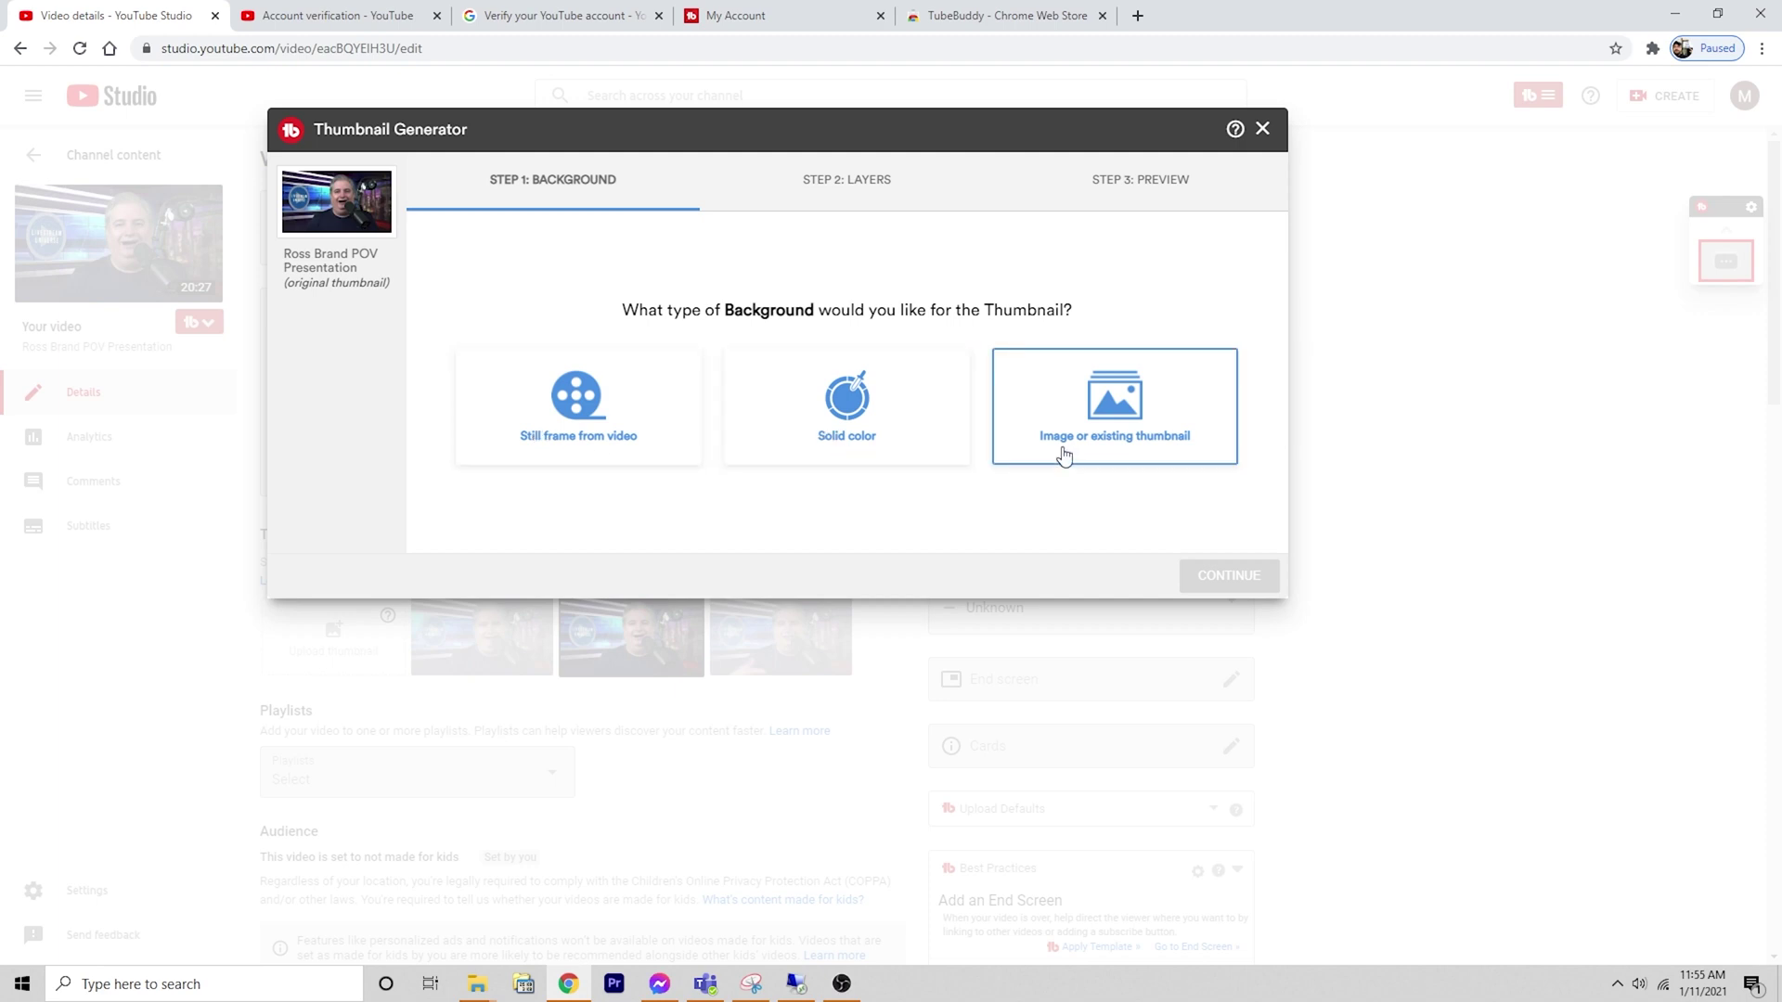
# - Give the thumbnail a solid #ff0000 red background and continue to the image layer options
pyautogui.click(899, 439)
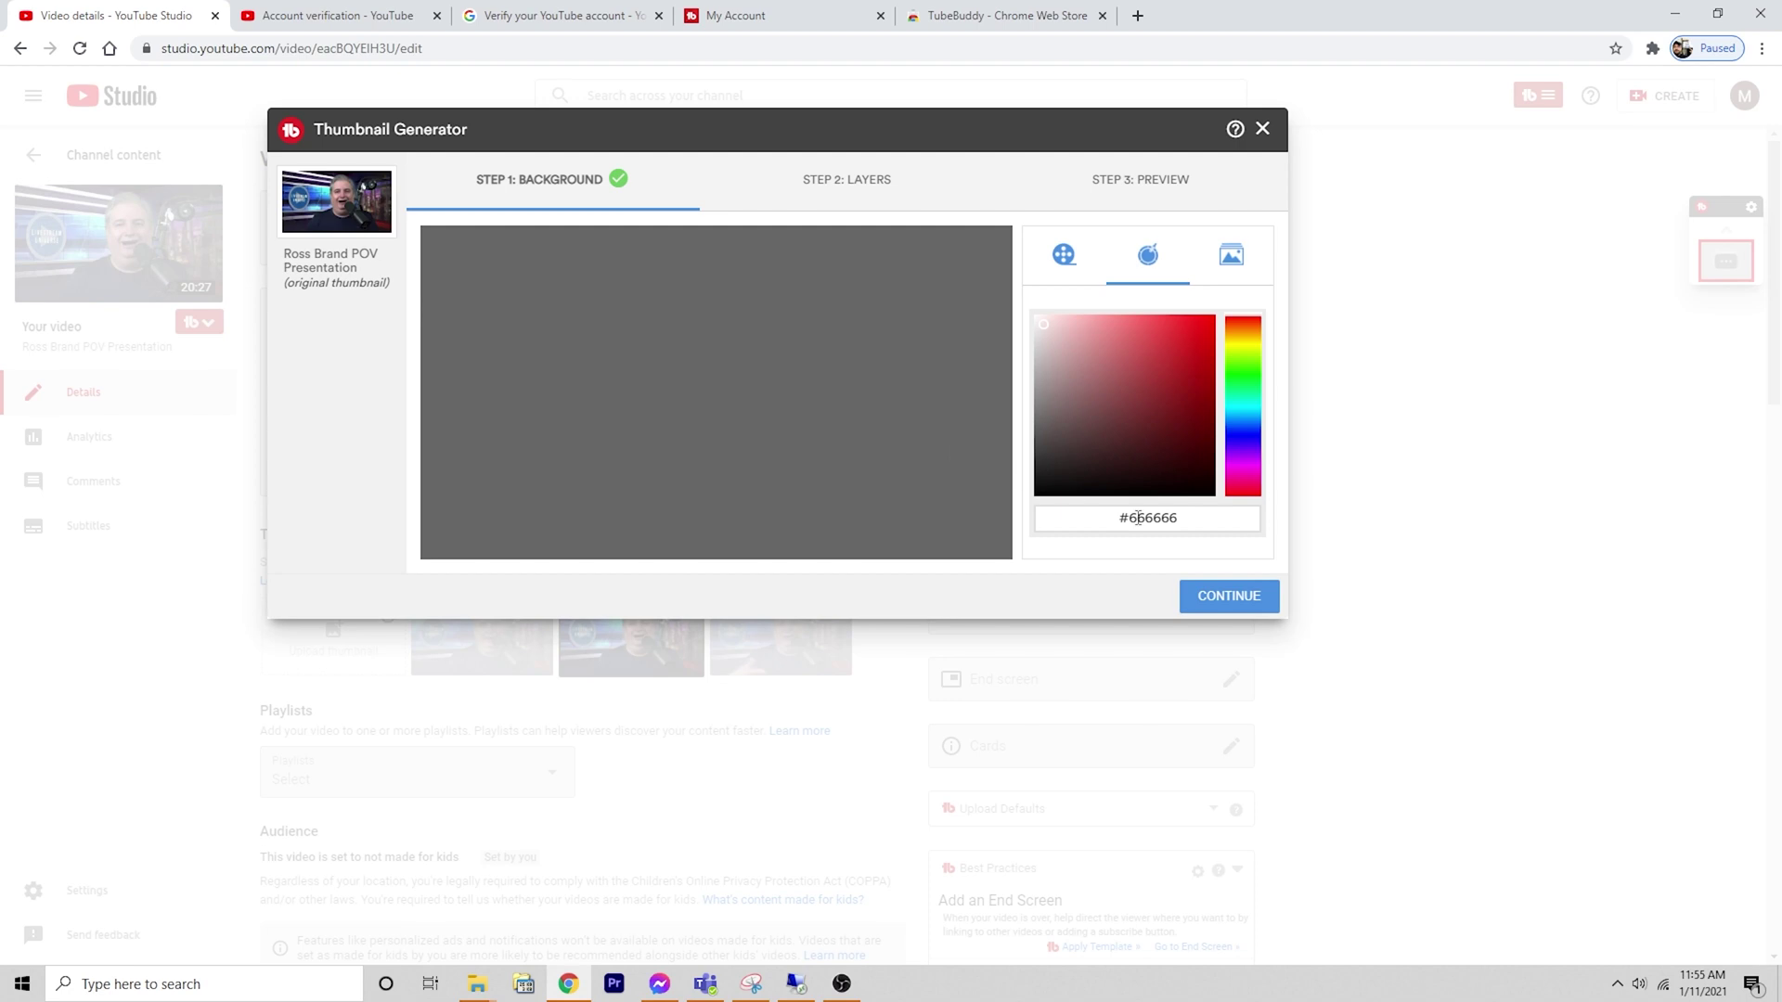
pyautogui.moveTo(1130, 488); pyautogui.dragTo(1211, 317)
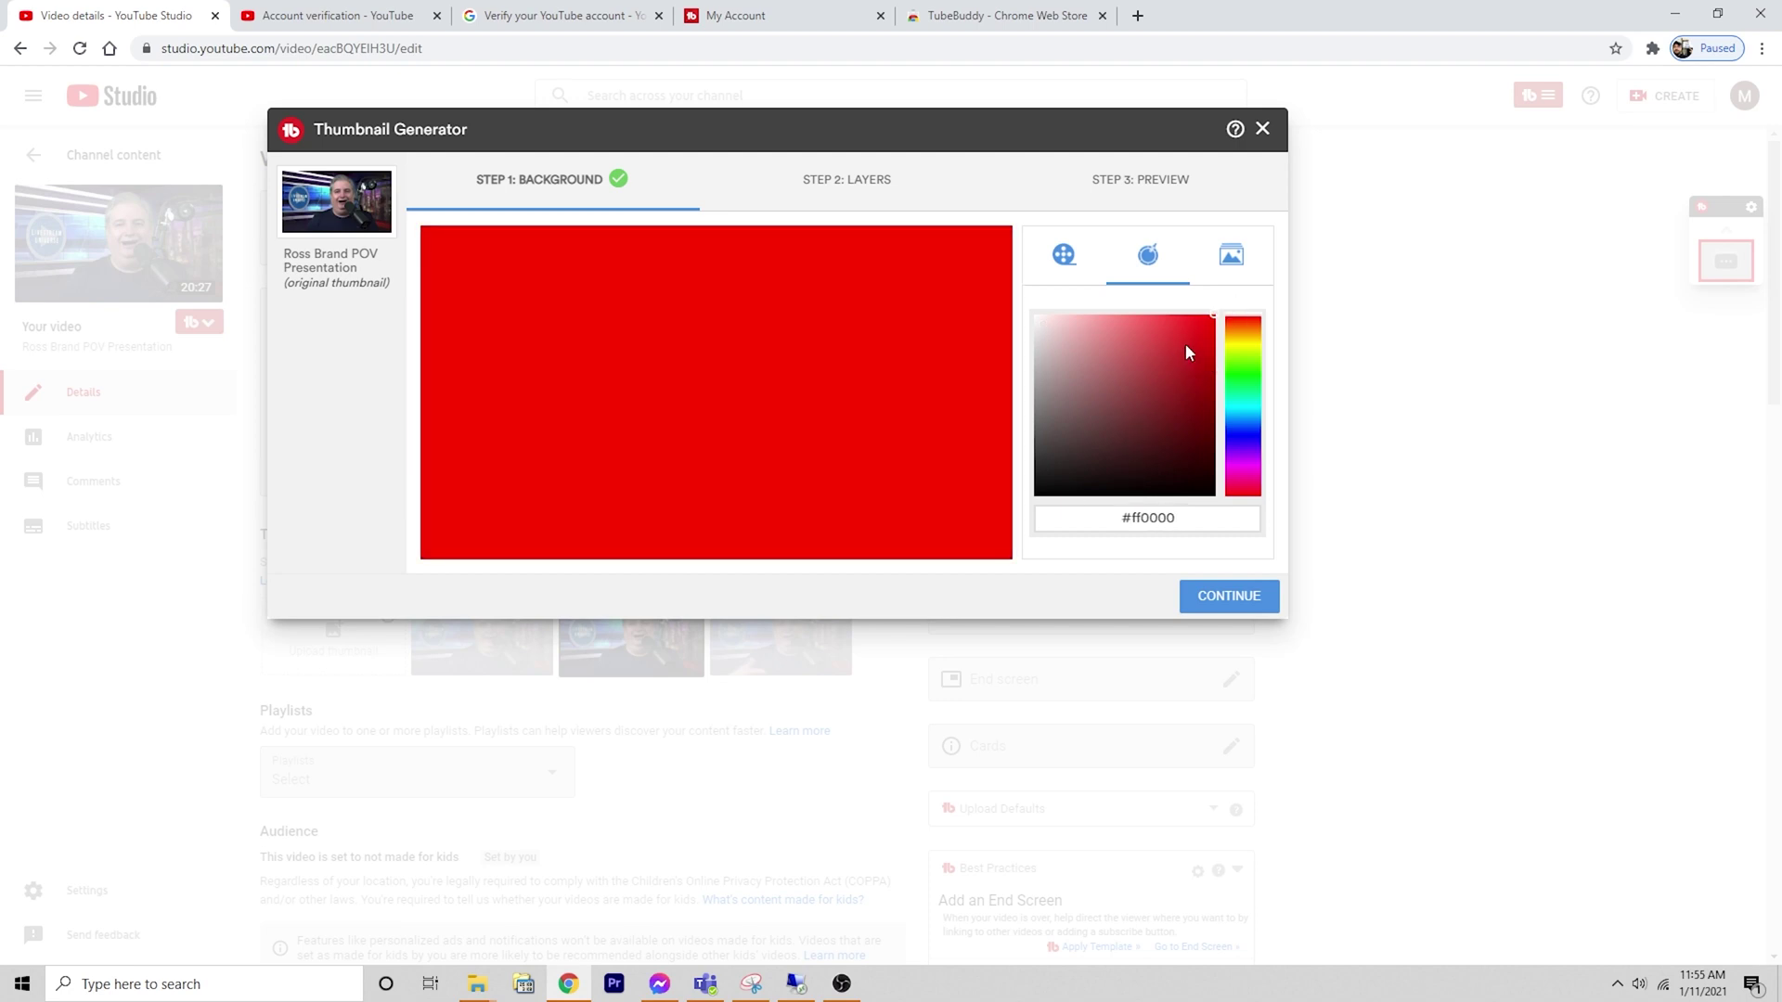
pyautogui.click(1211, 598)
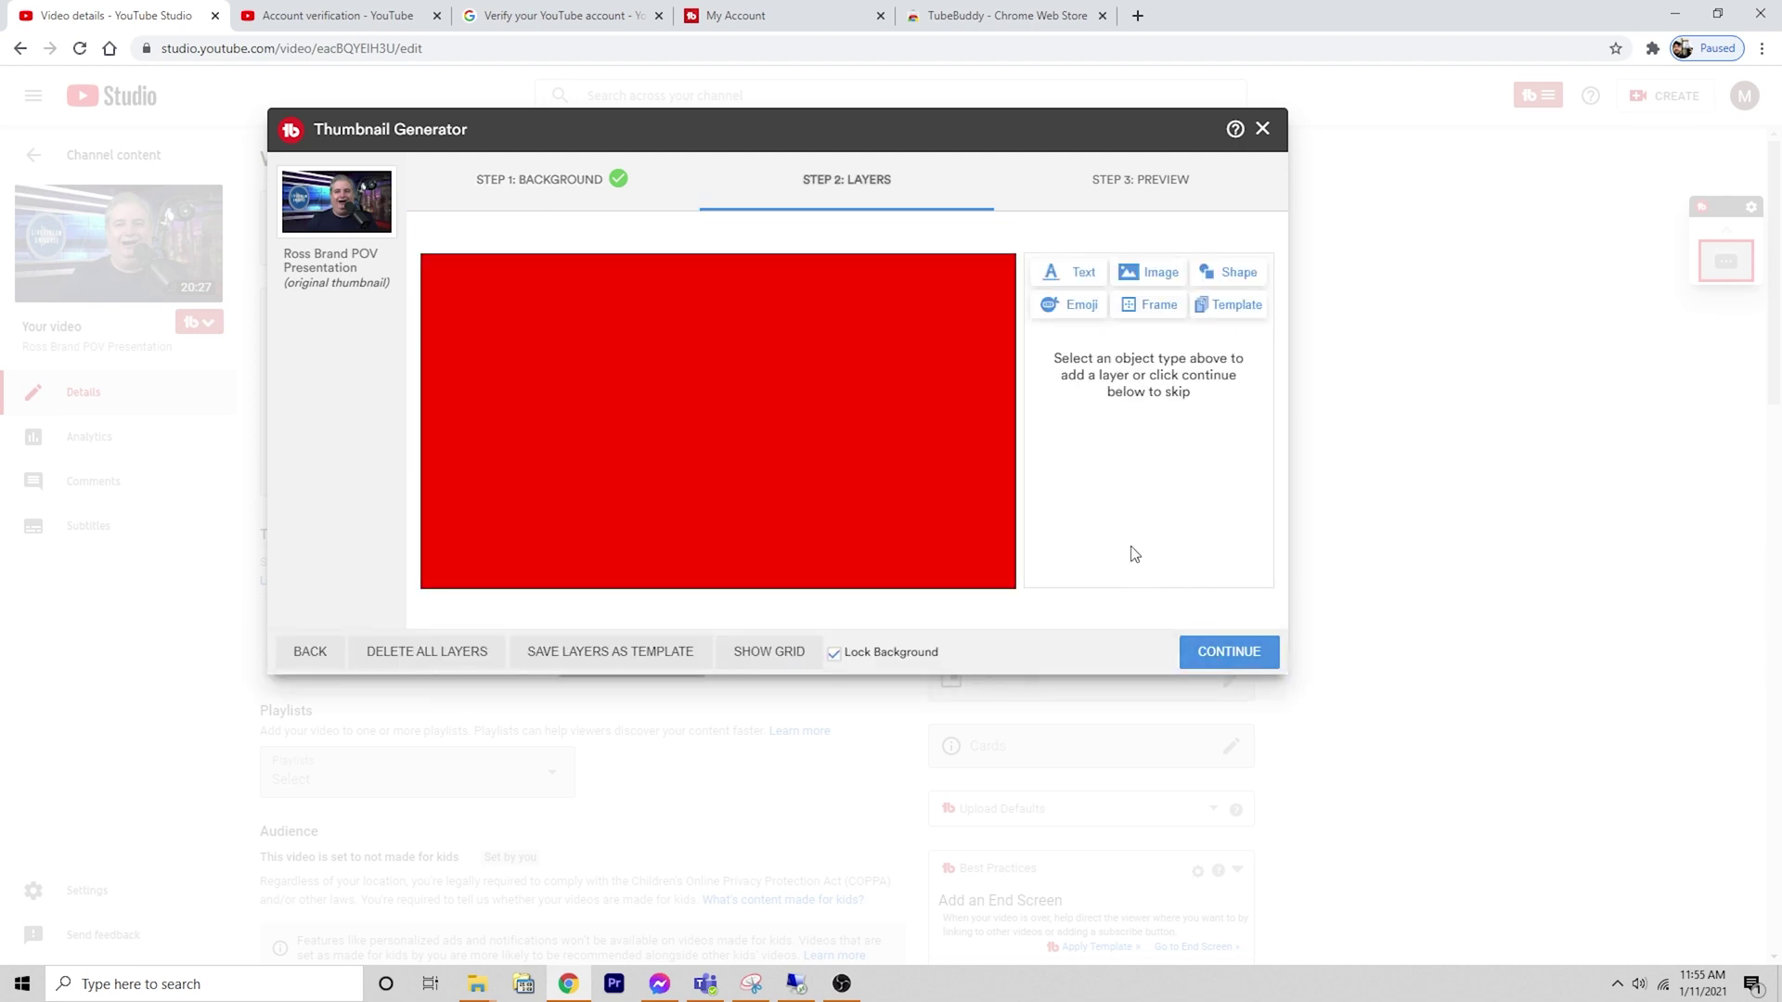
pyautogui.click(1151, 273)
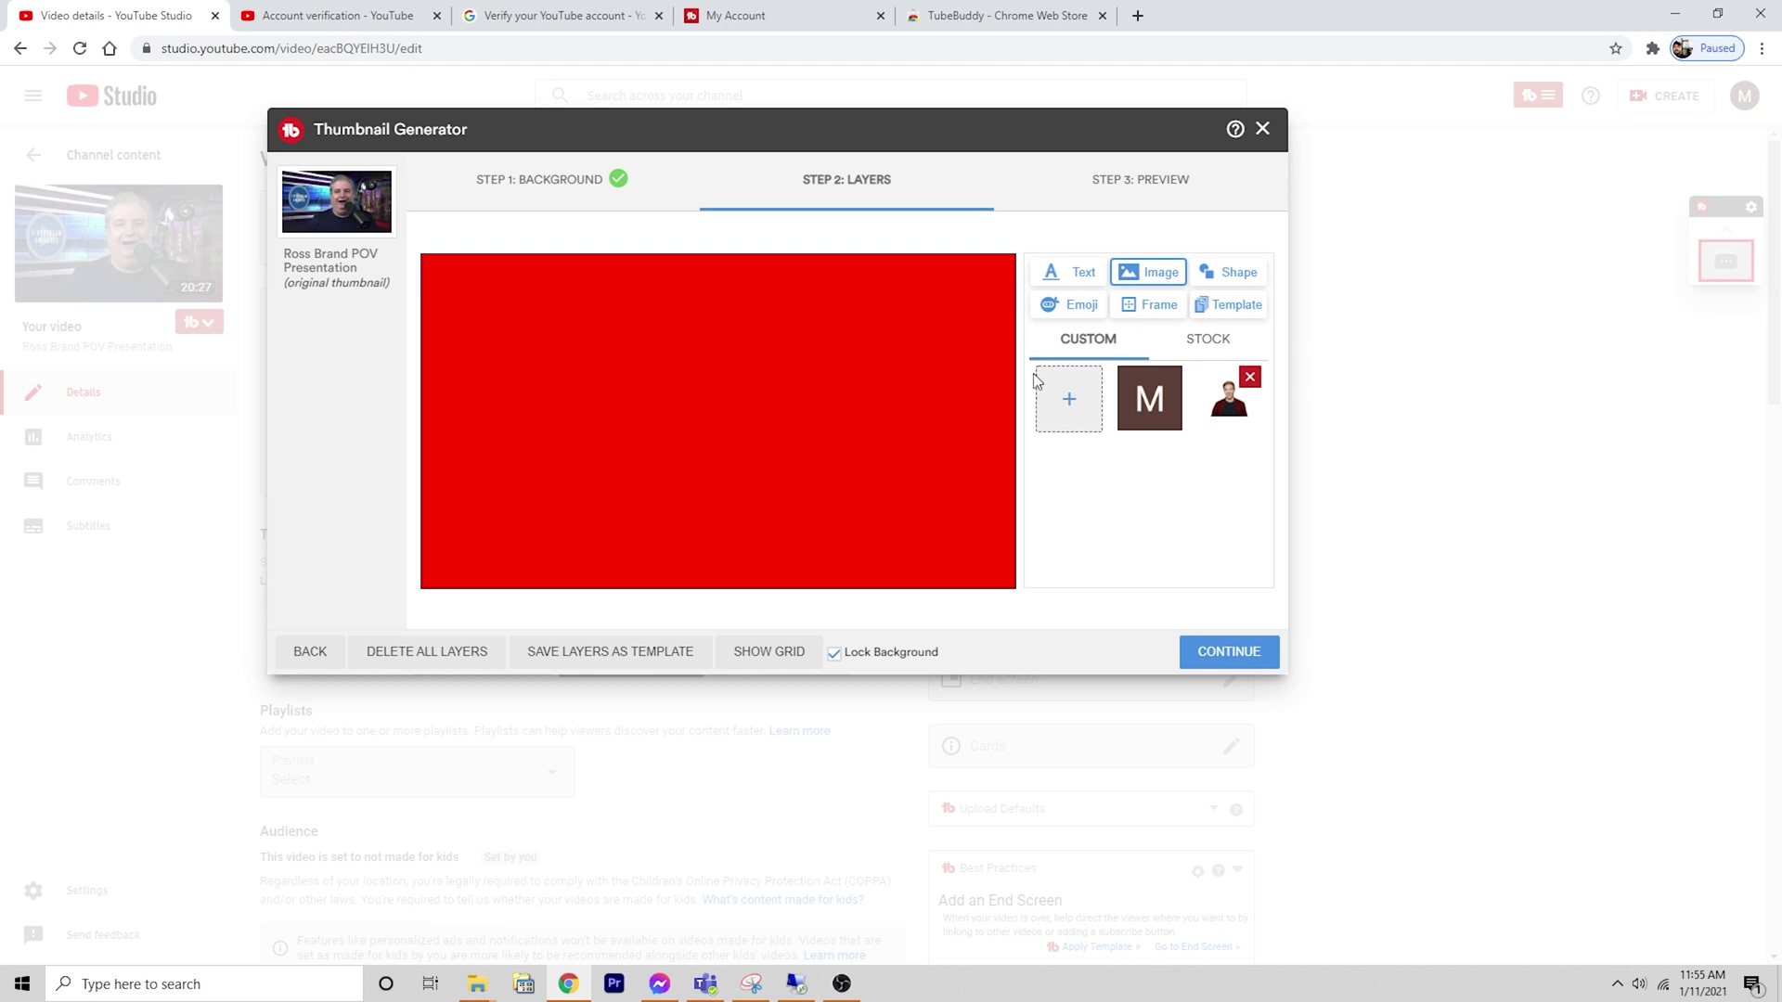
# - Add the man photo on the right and a white Archivo Black '100 MILLION!' headline
pyautogui.click(1223, 408)
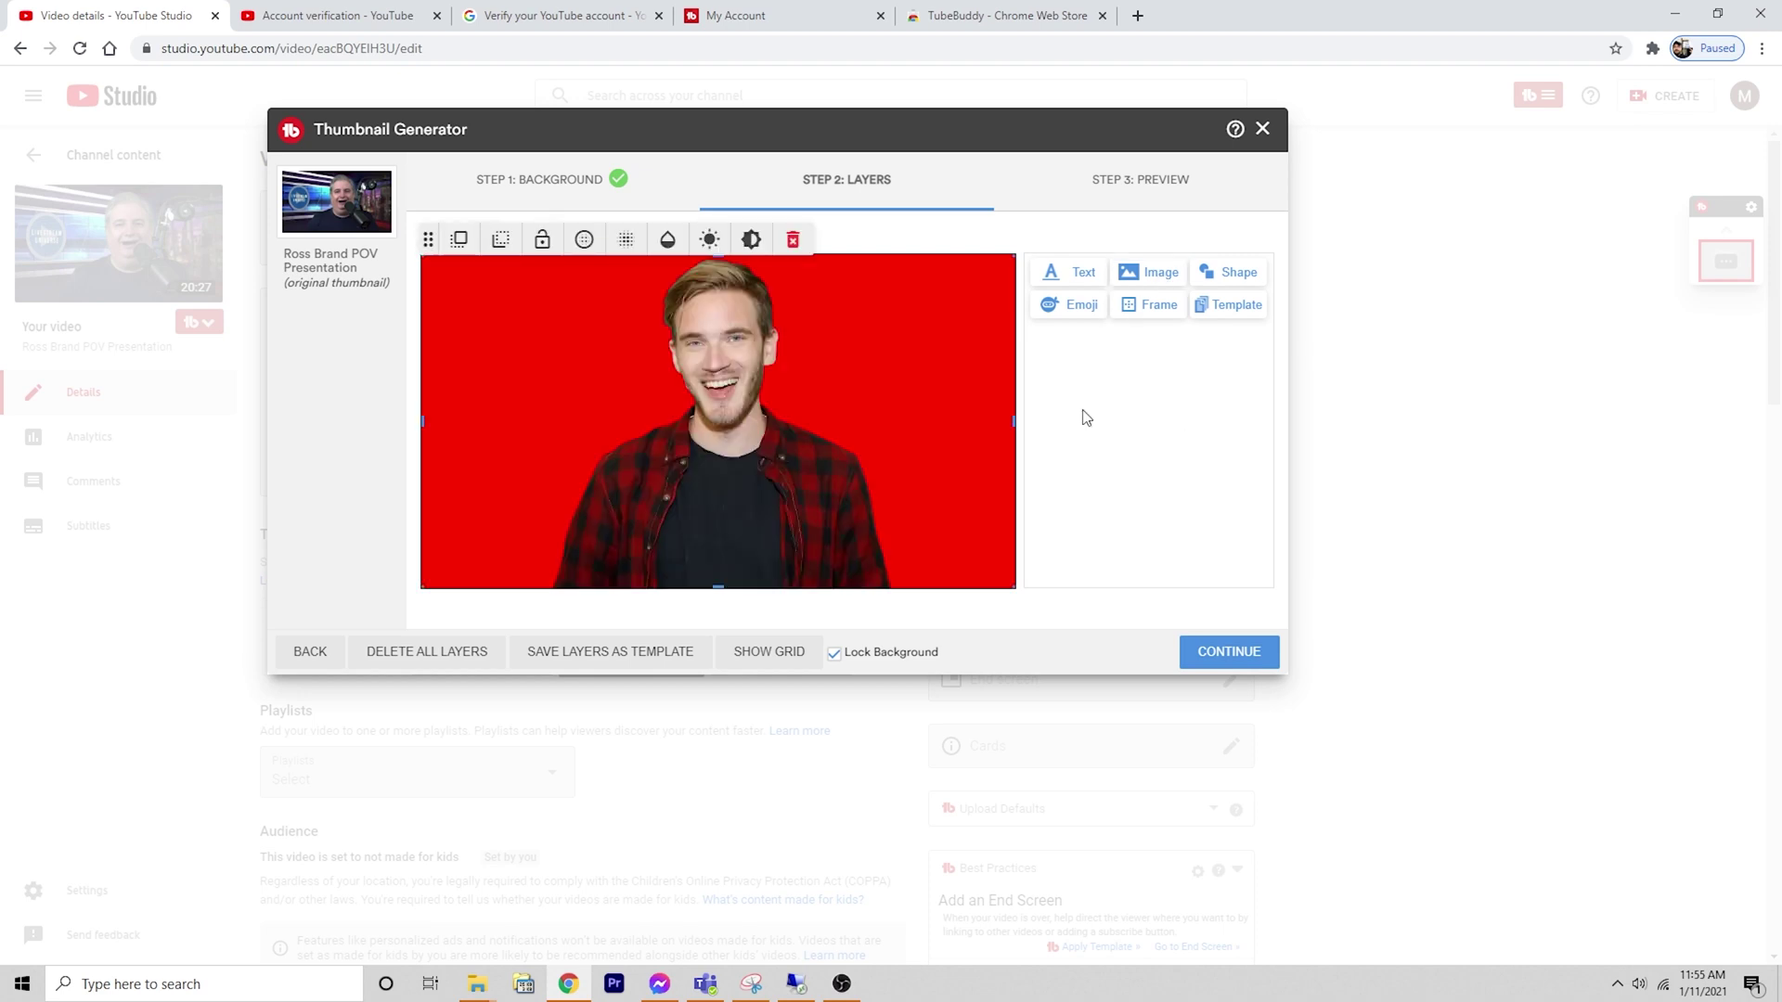
pyautogui.moveTo(920, 464); pyautogui.dragTo(955, 470)
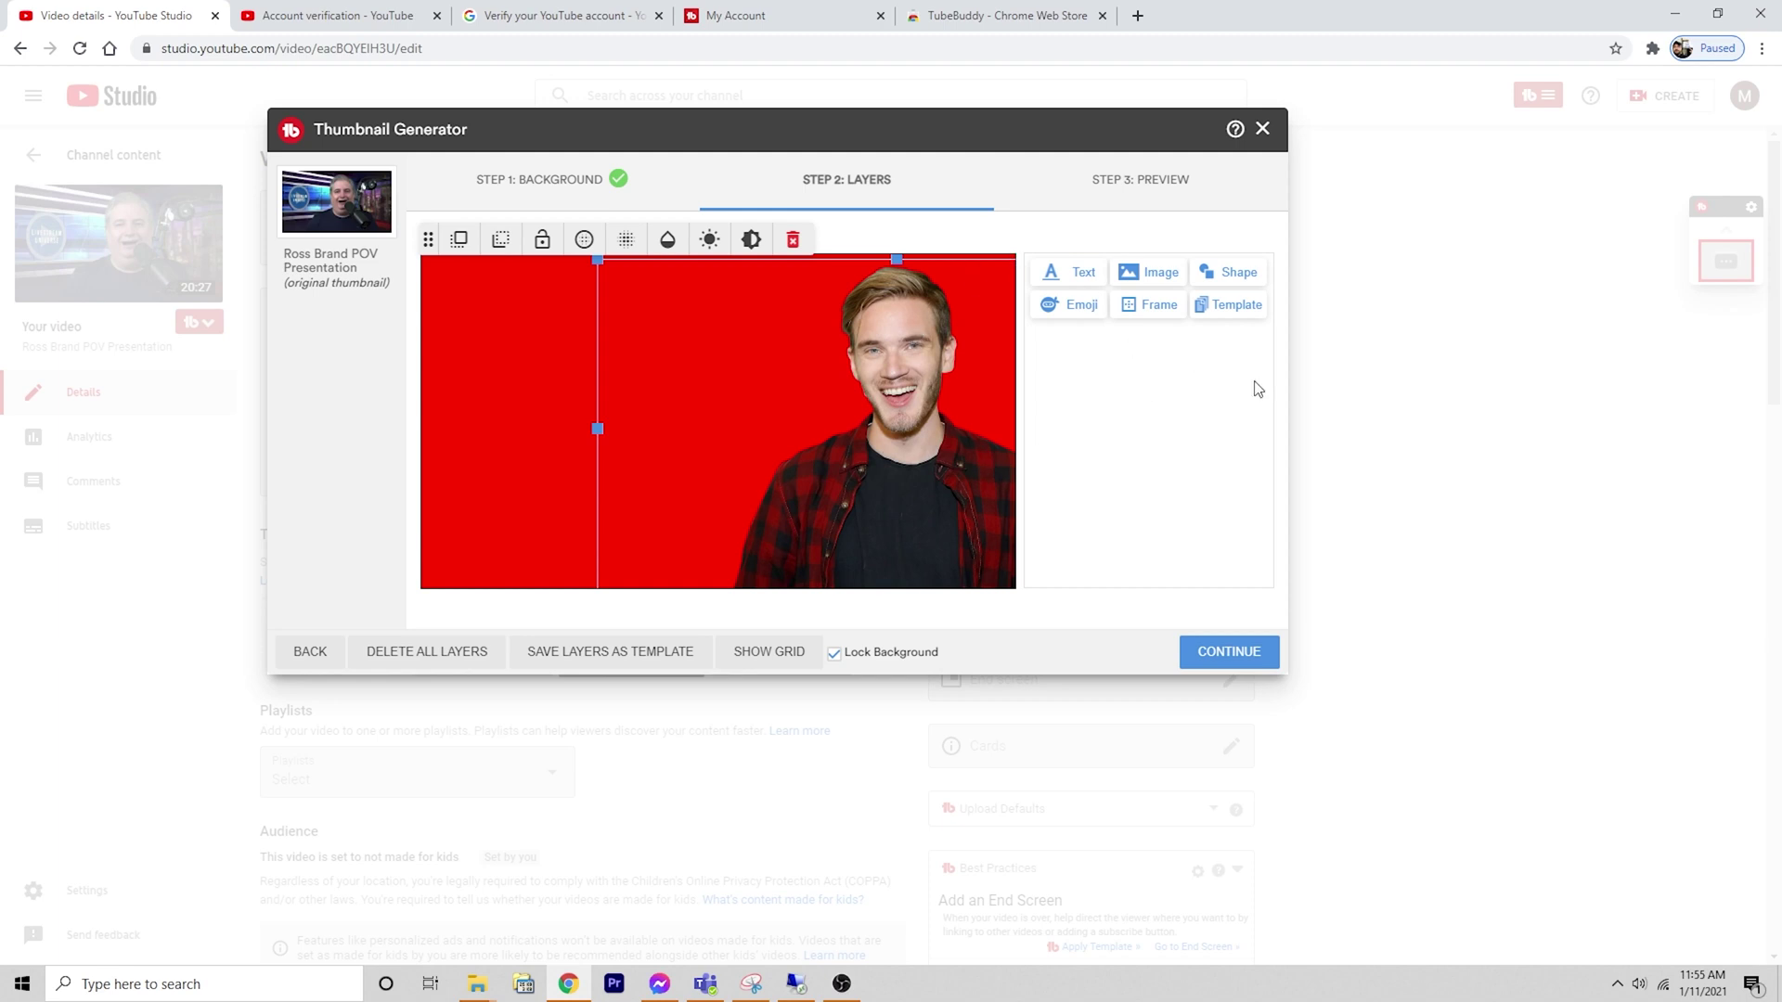
pyautogui.click(1065, 273)
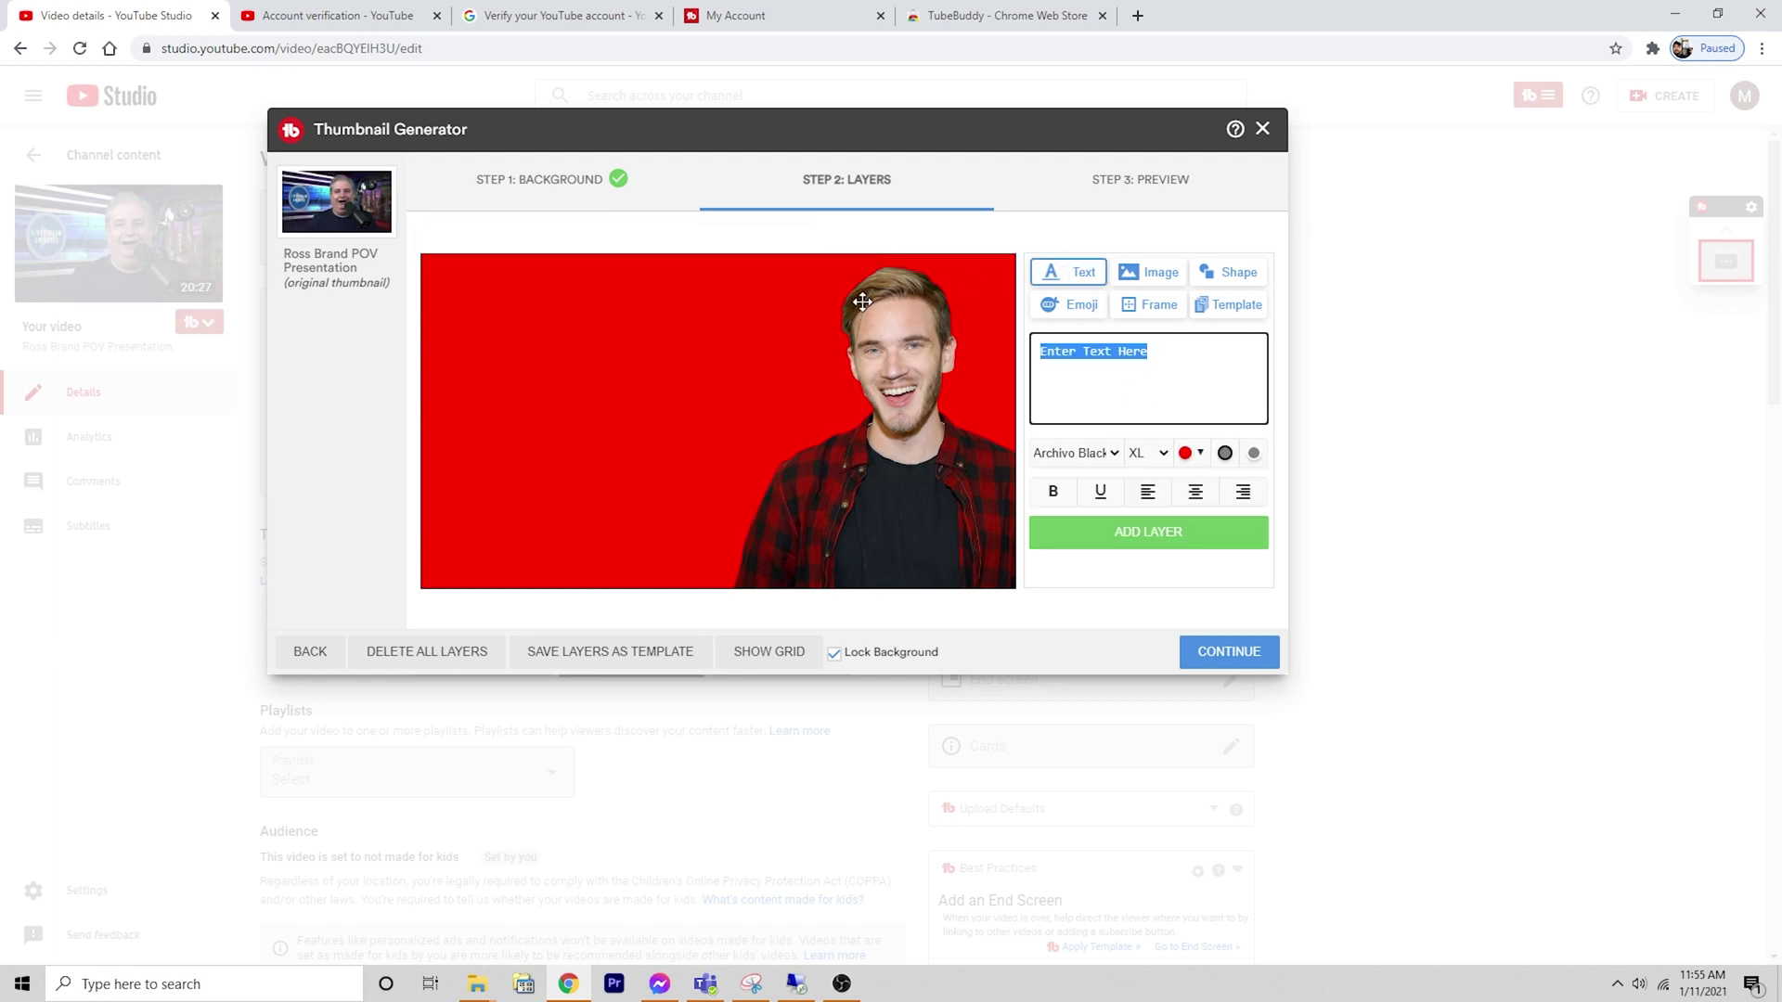
pyautogui.write('100 MILLION!')
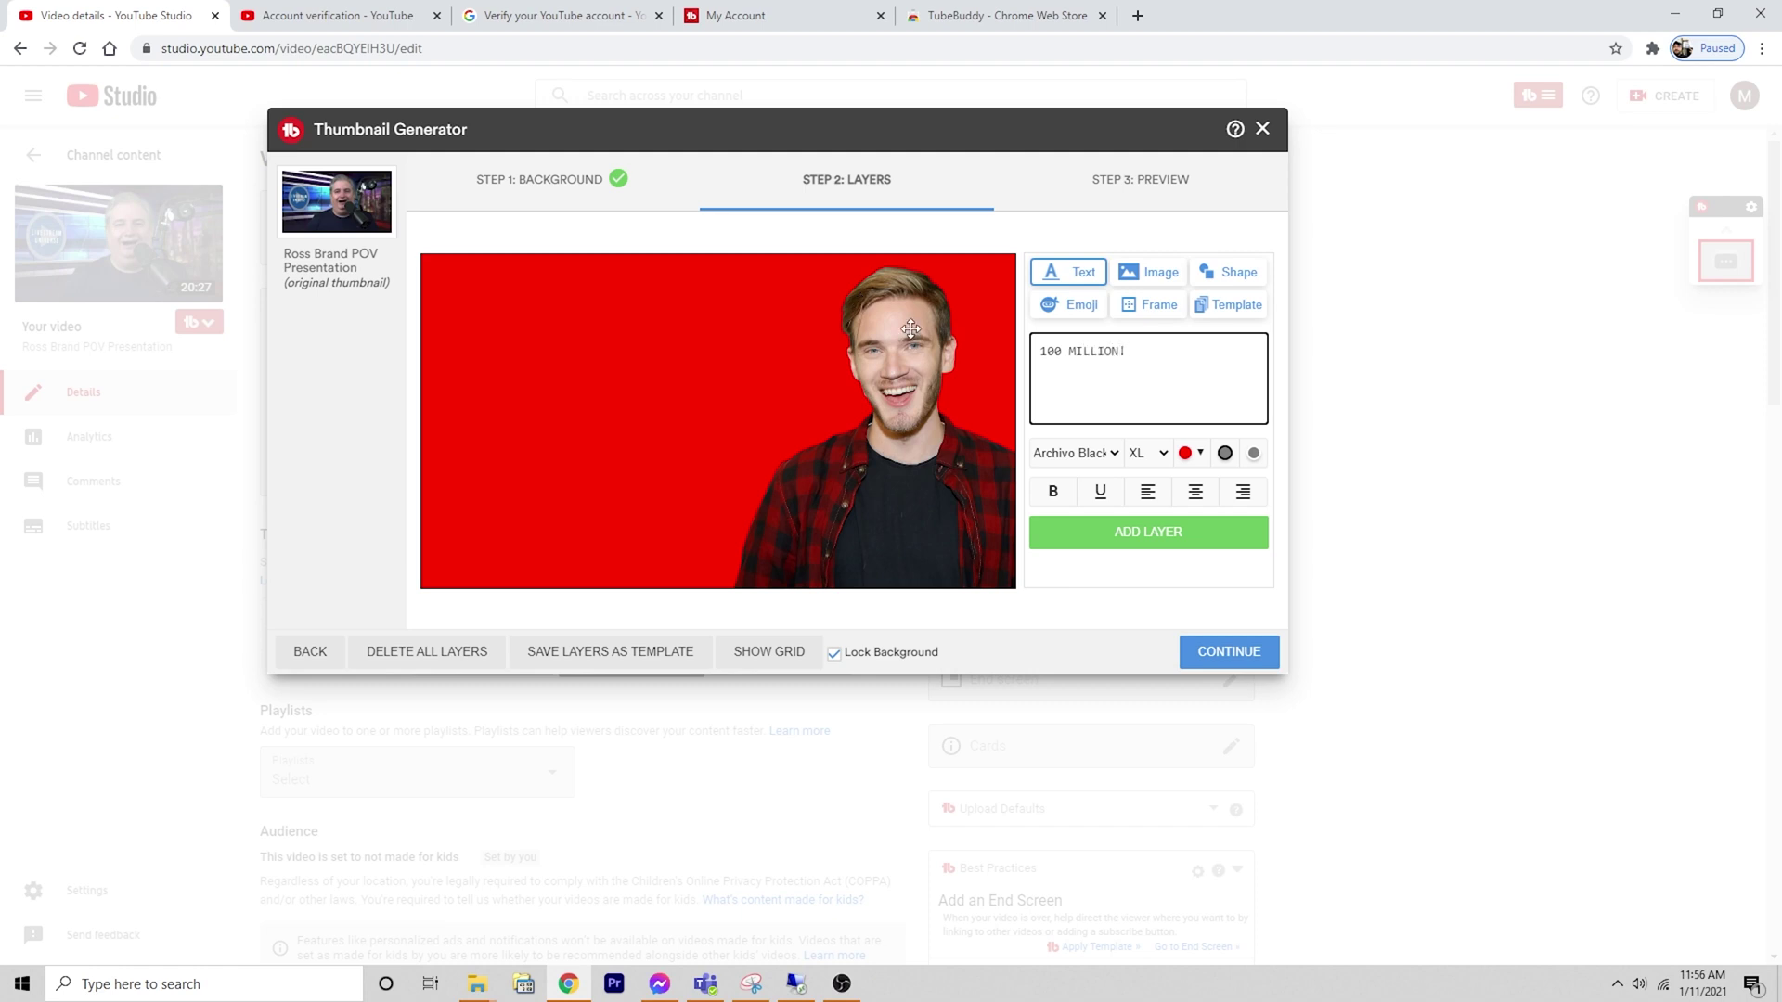
pyautogui.click(1197, 453)
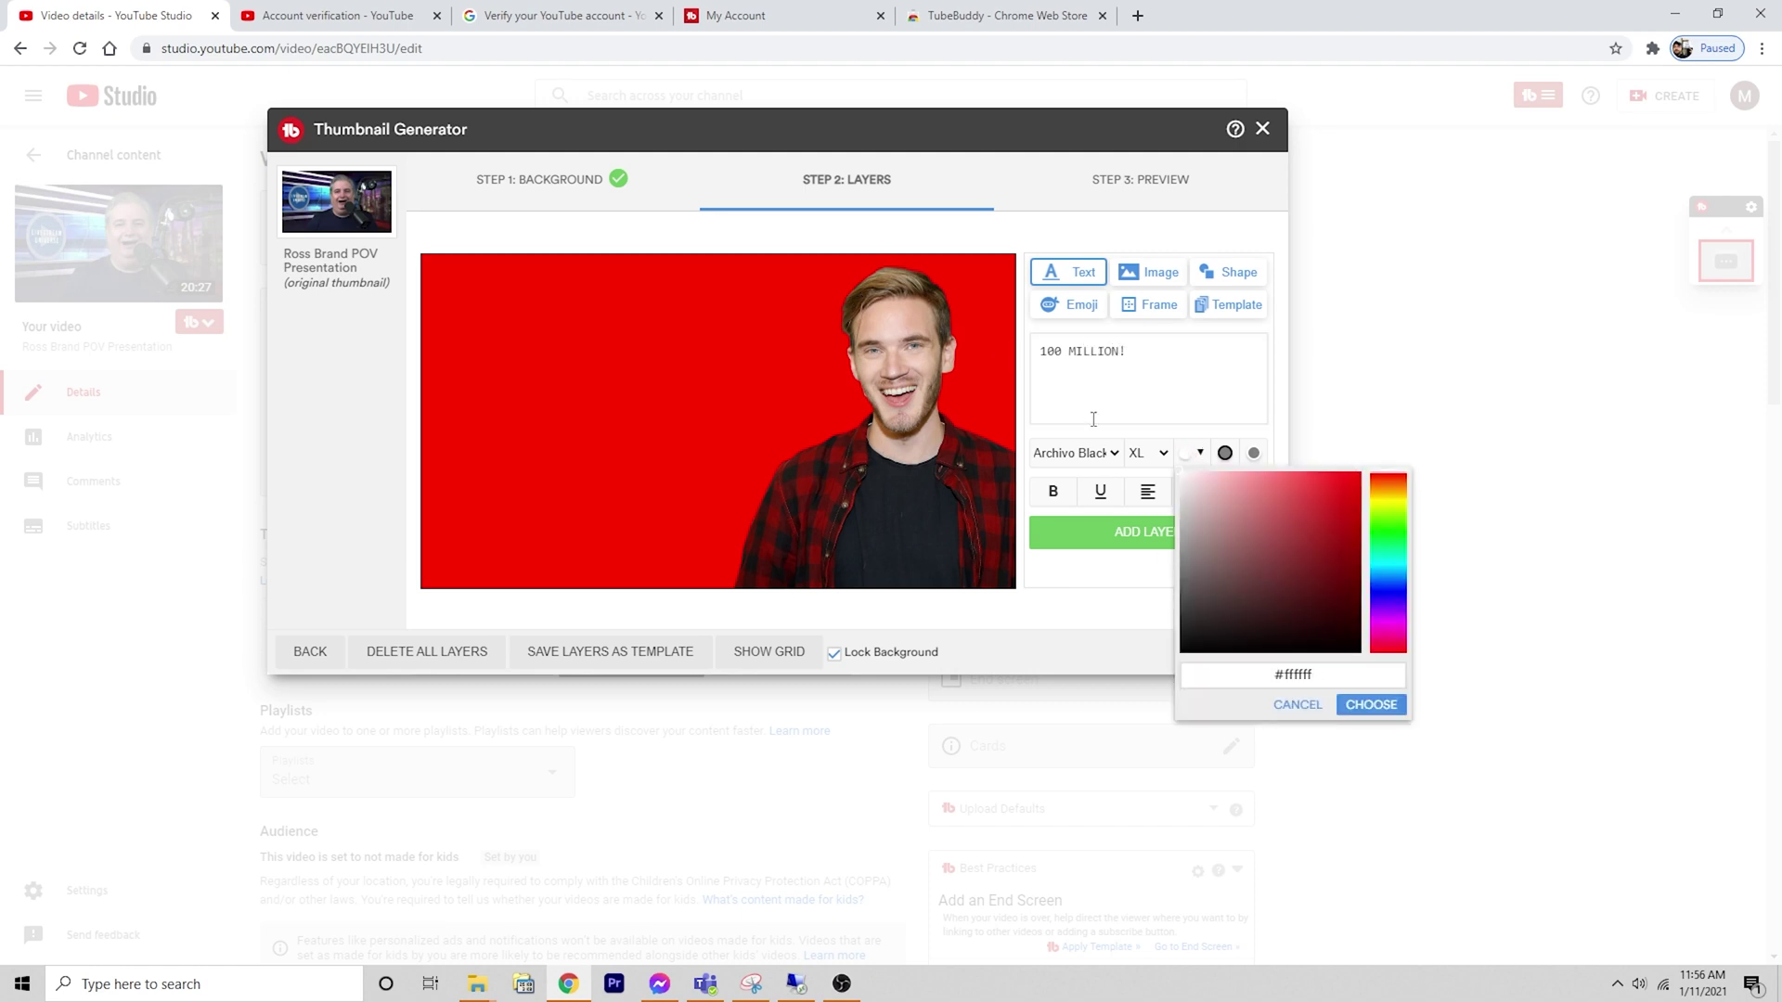
pyautogui.click(1370, 704)
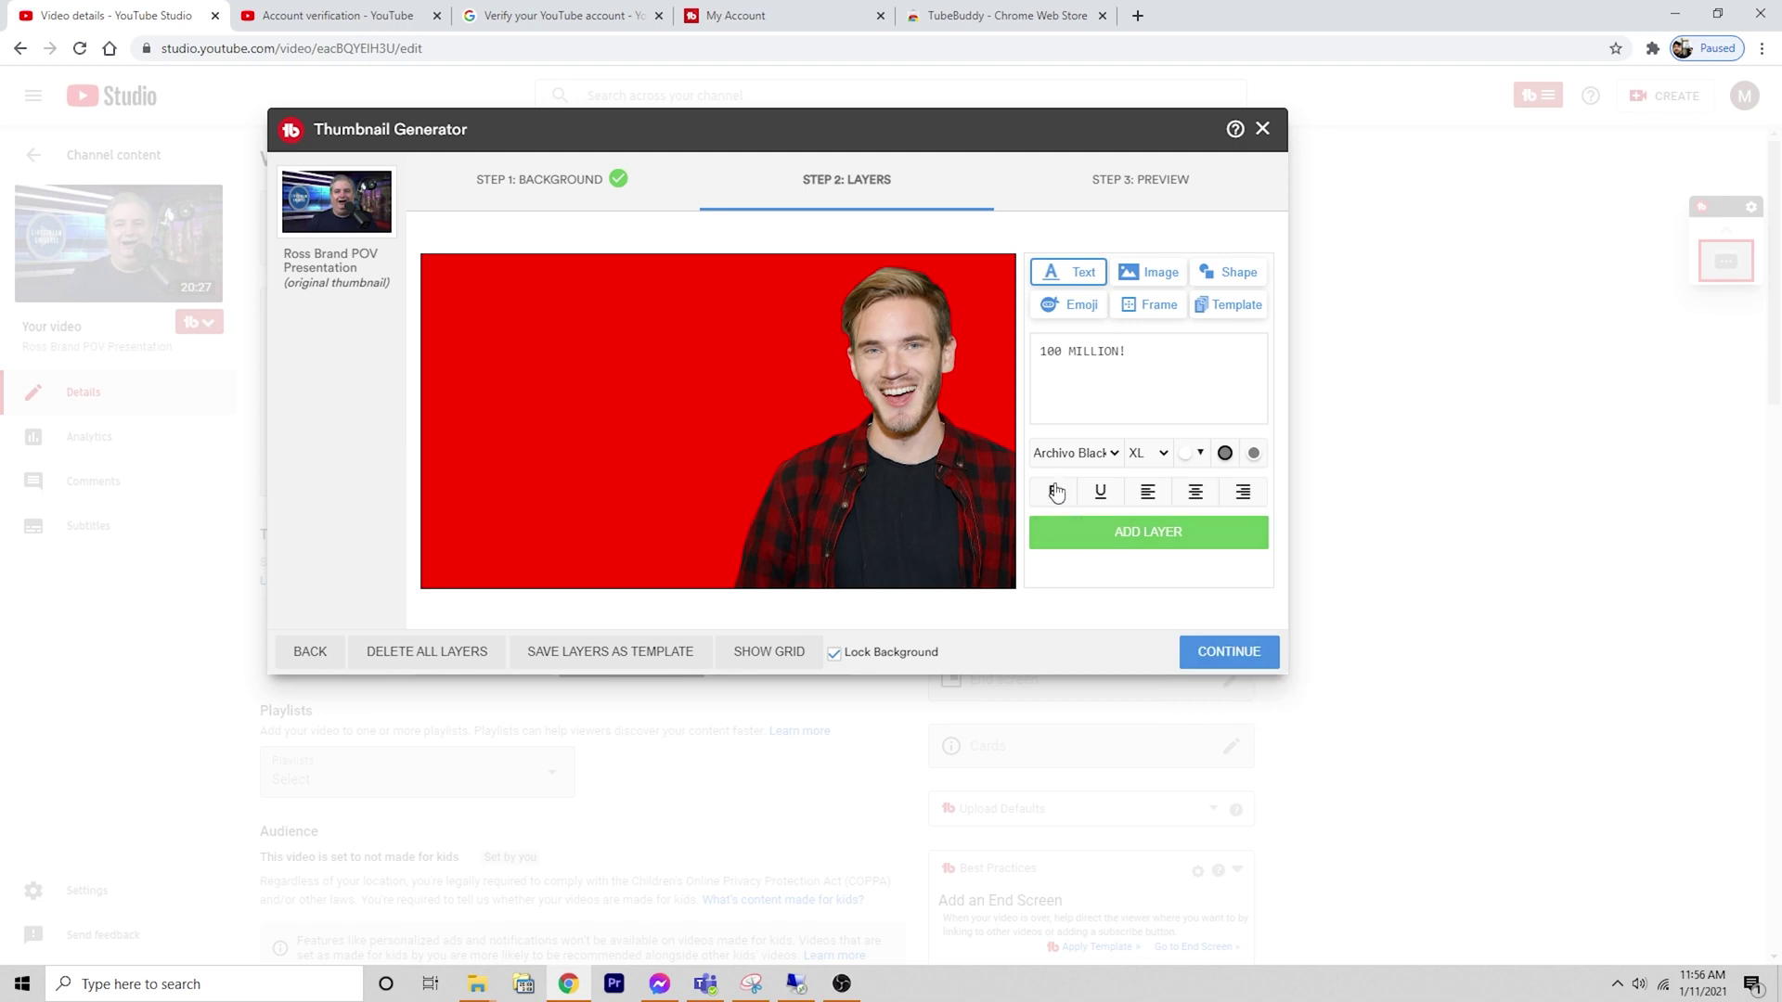
pyautogui.click(1114, 455)
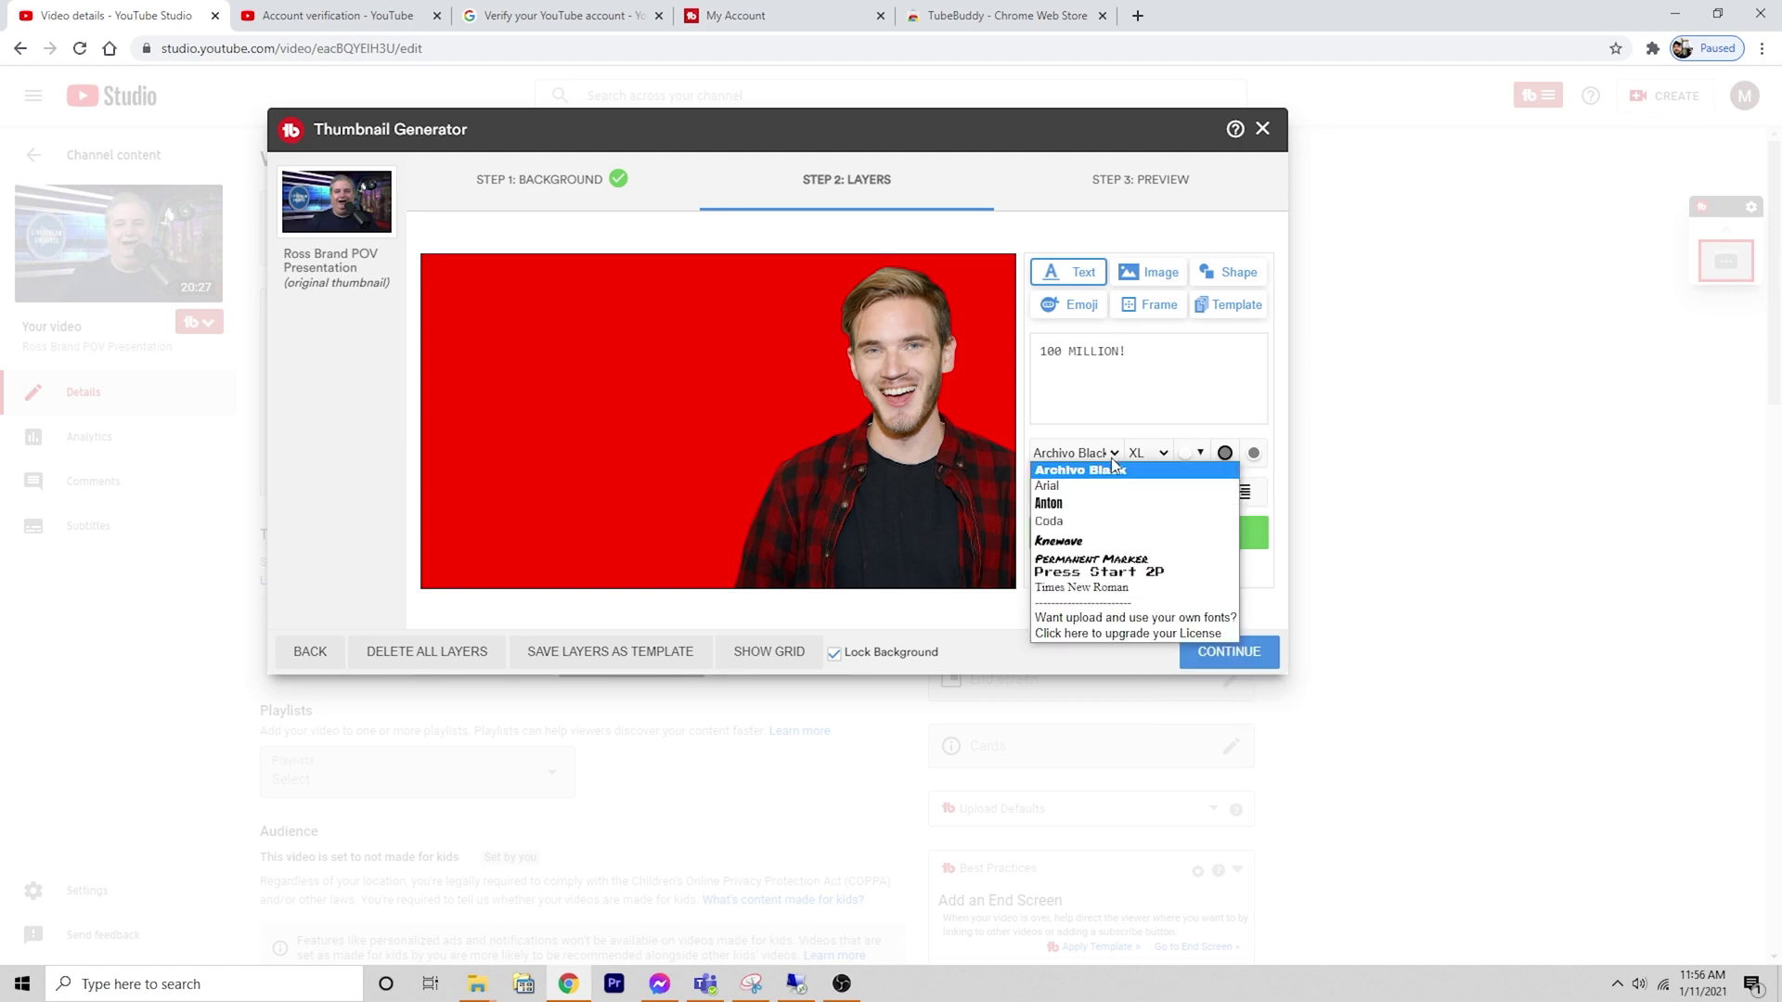
pyautogui.click(1153, 402)
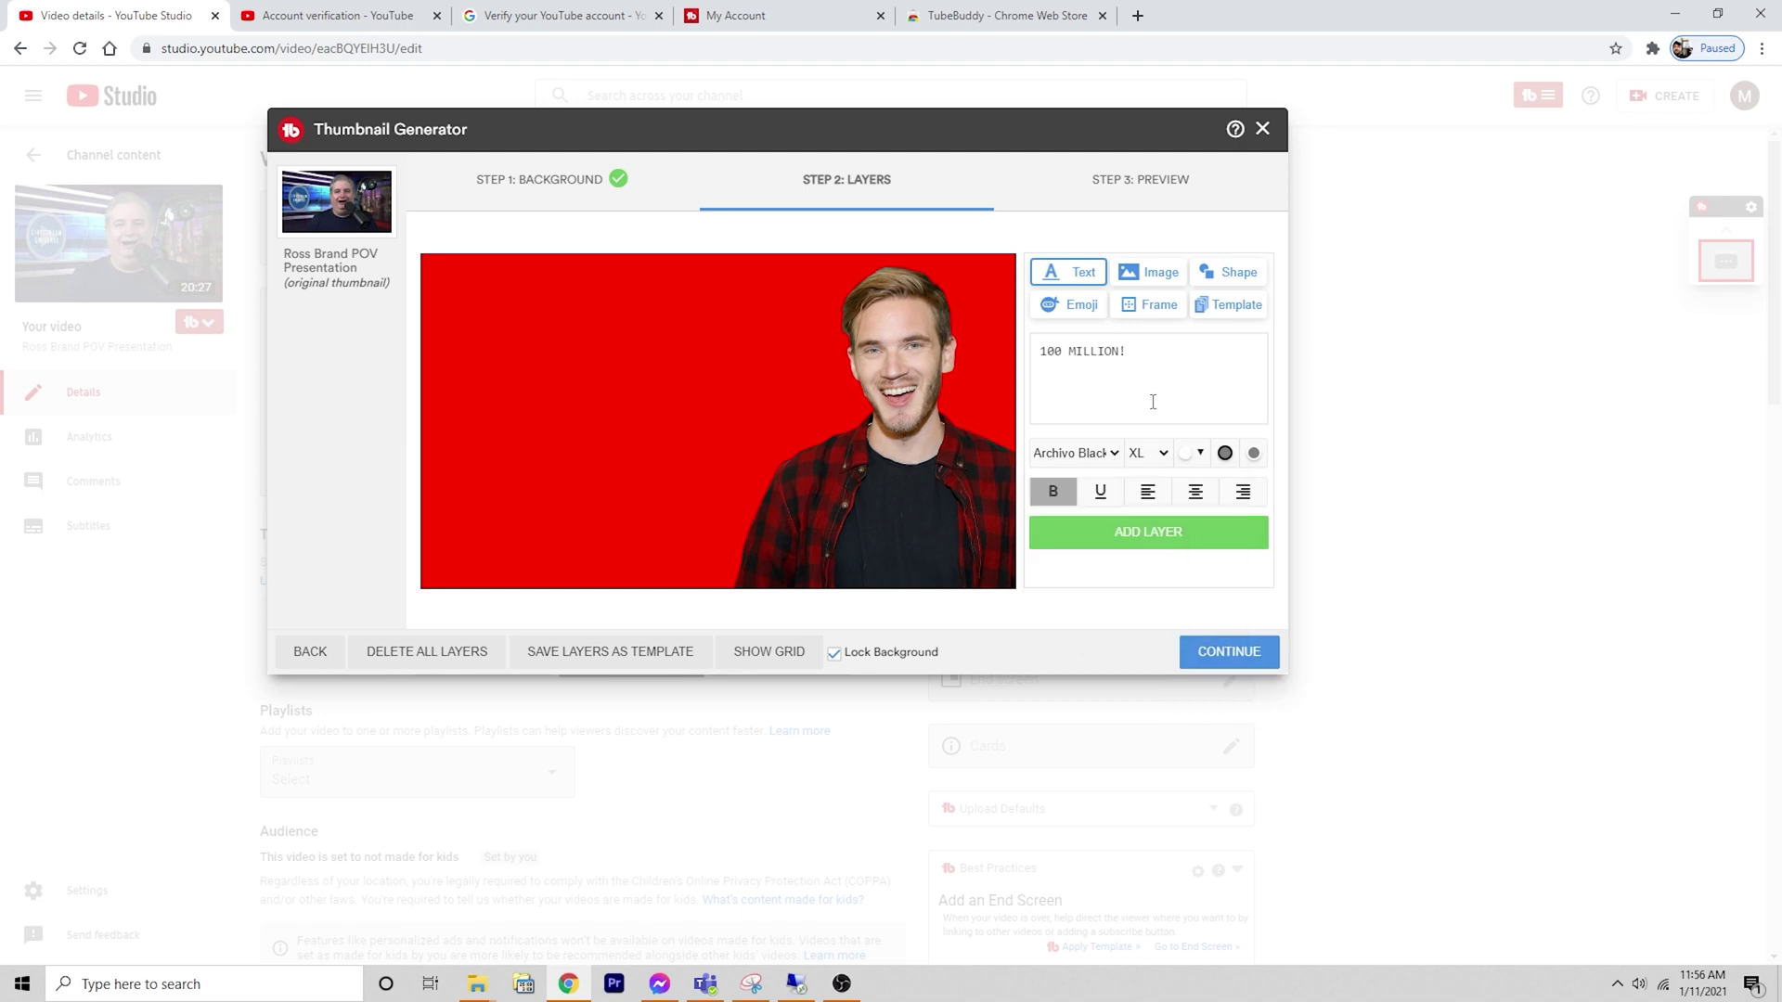
pyautogui.click(1181, 533)
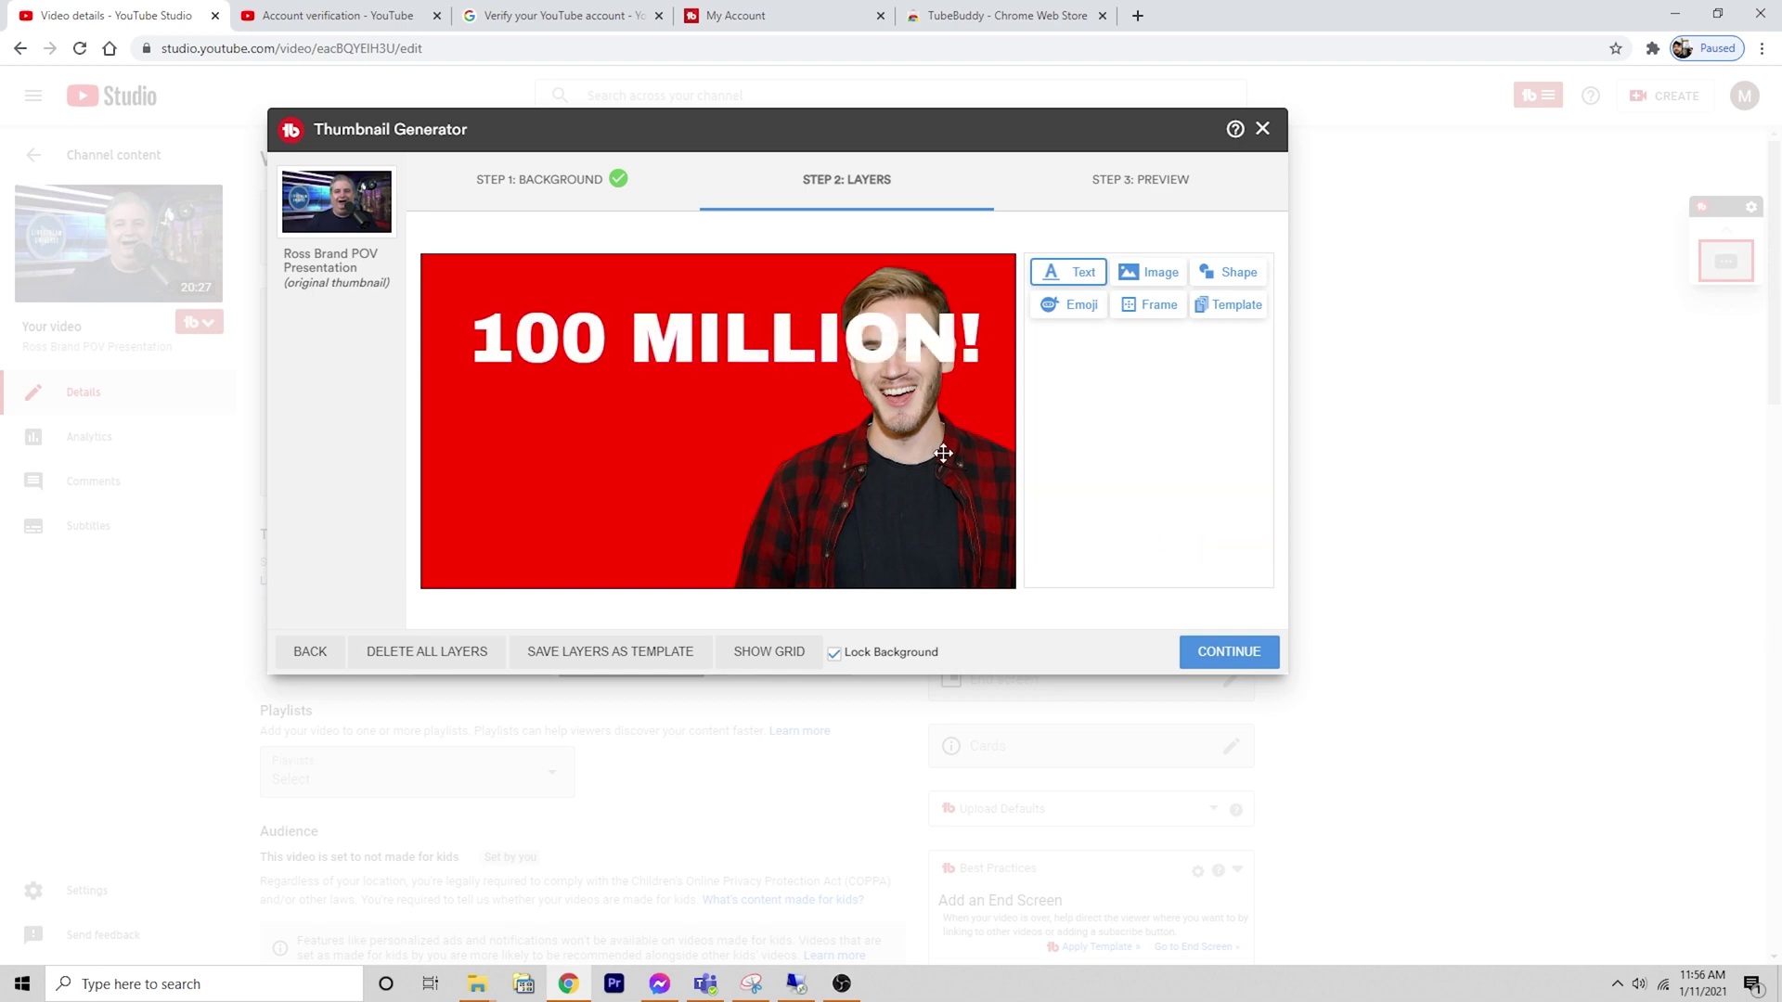
# - Shrink the 100 MILLION! headline and place it along the top-left of the thumbnail
pyautogui.click(827, 351)
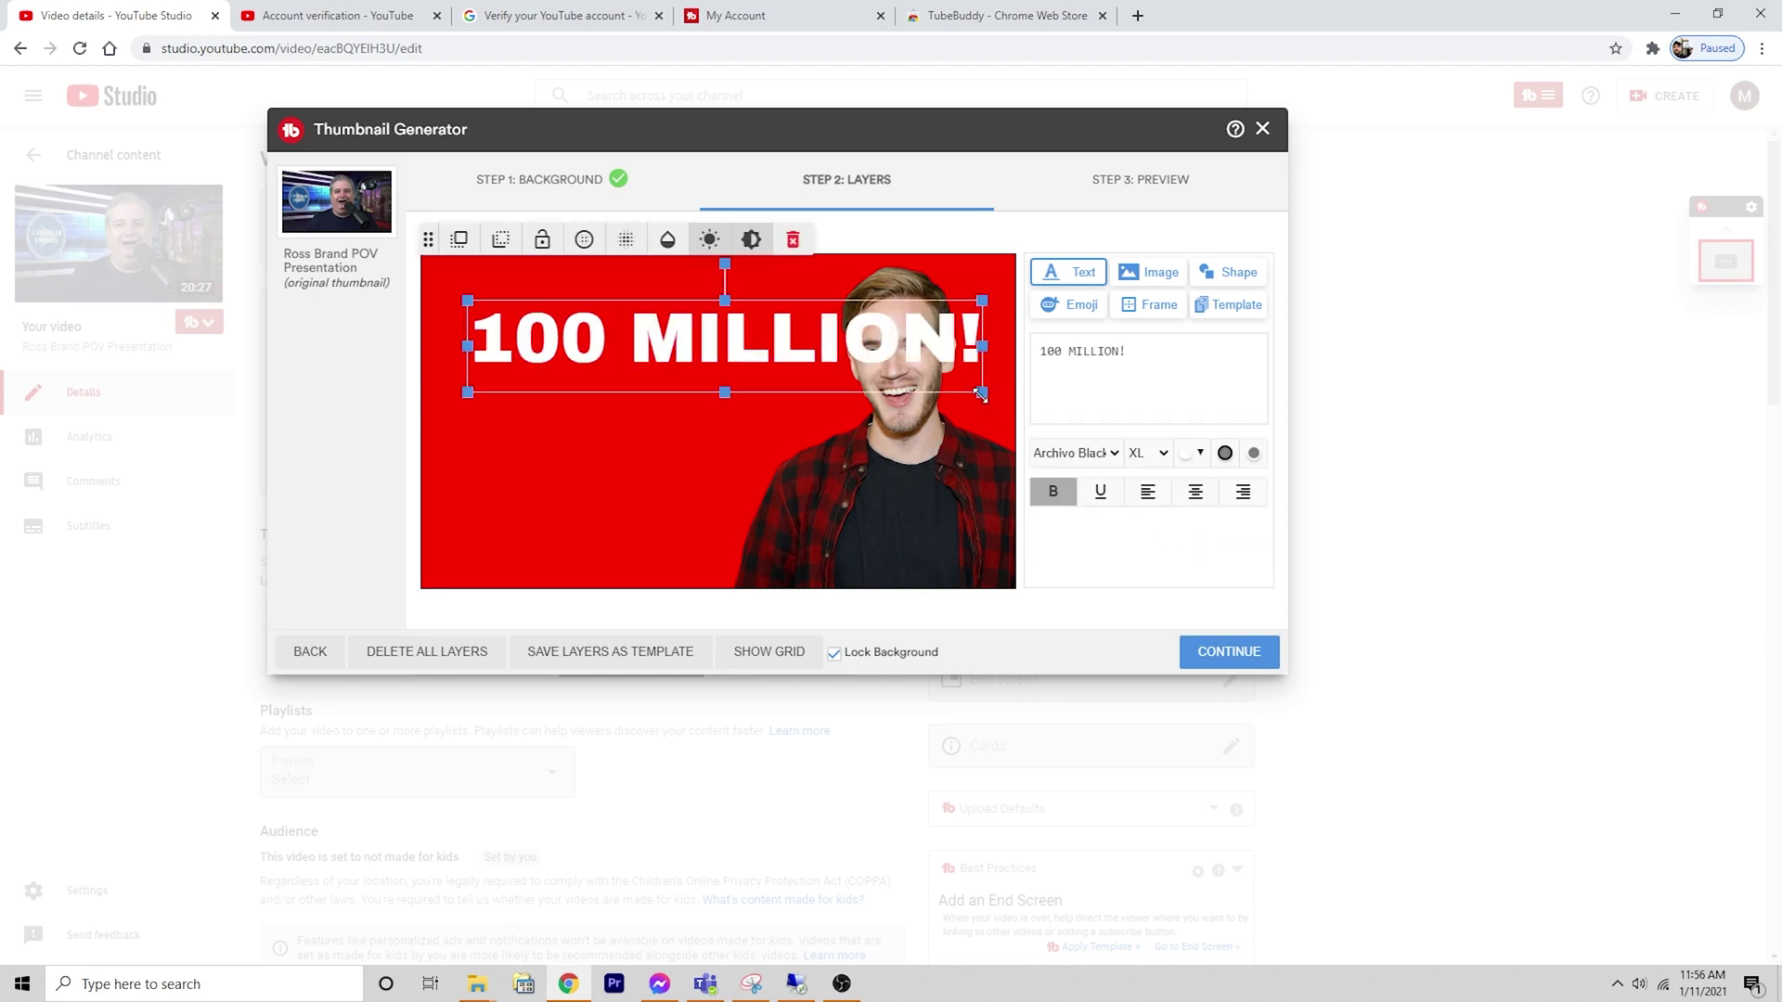
pyautogui.moveTo(981, 393); pyautogui.dragTo(754, 297)
pyautogui.click(723, 425)
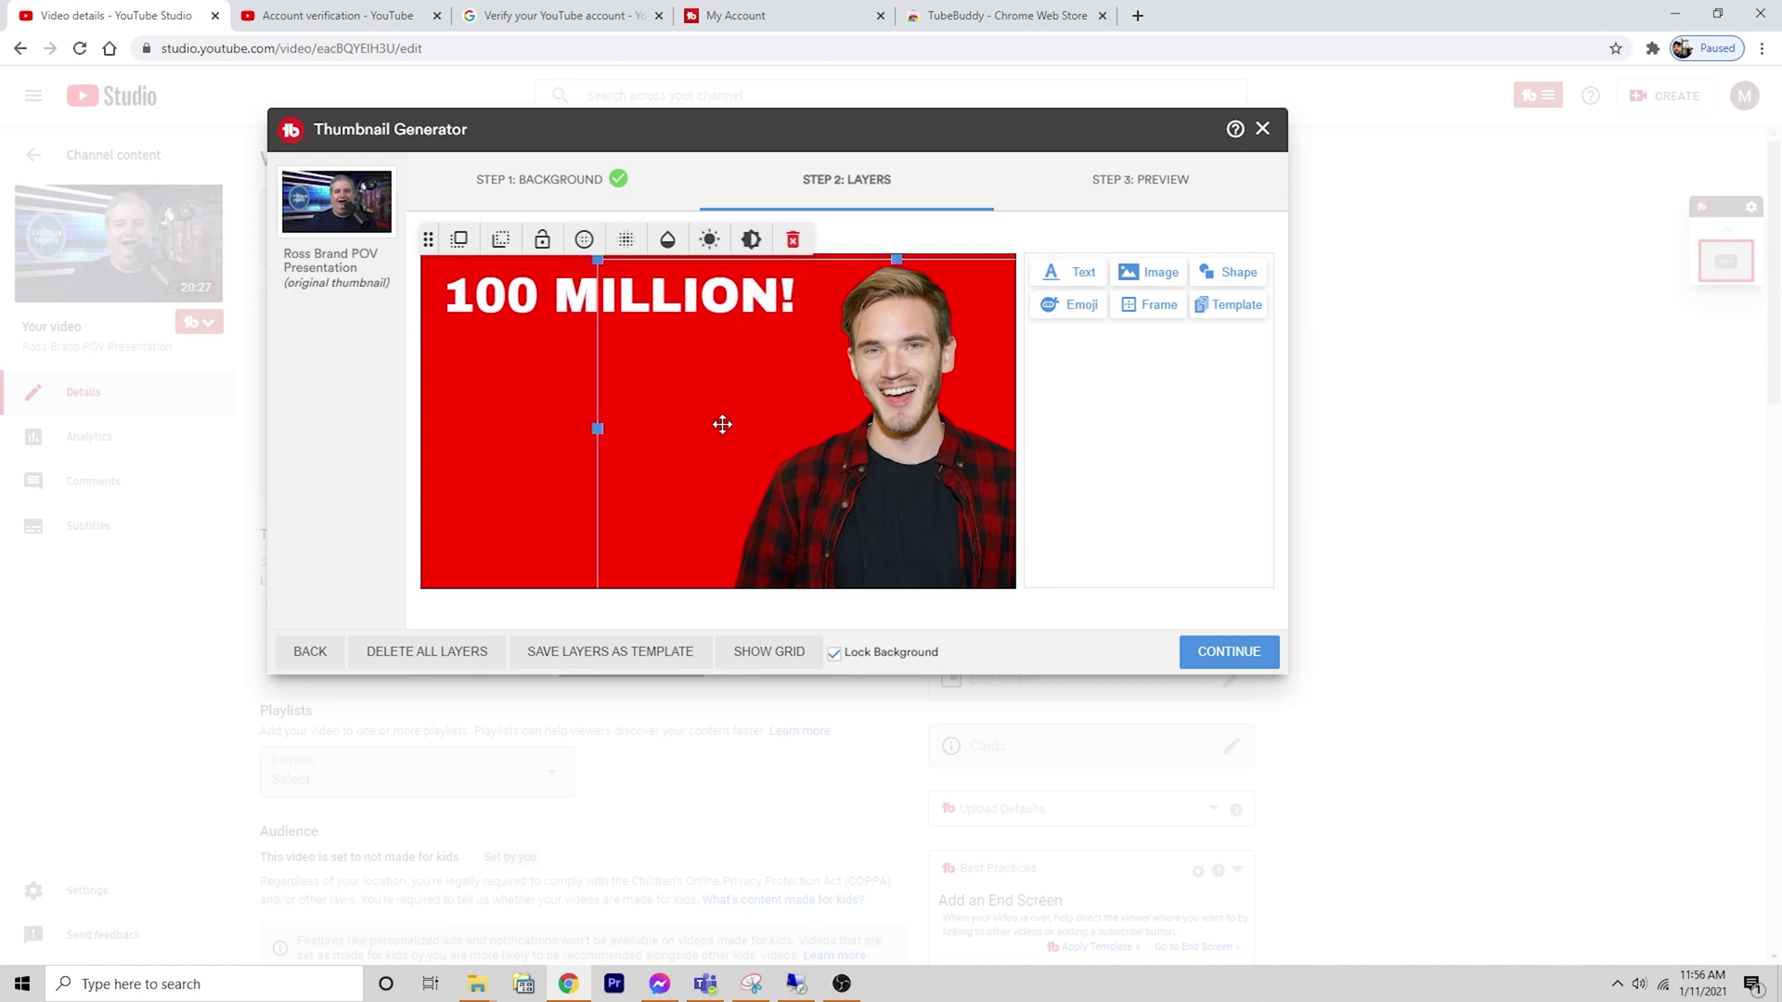
# - Add an enlarged winking tongue-out emoji behind the headline, then close the Thumbnail Generator
pyautogui.click(1069, 306)
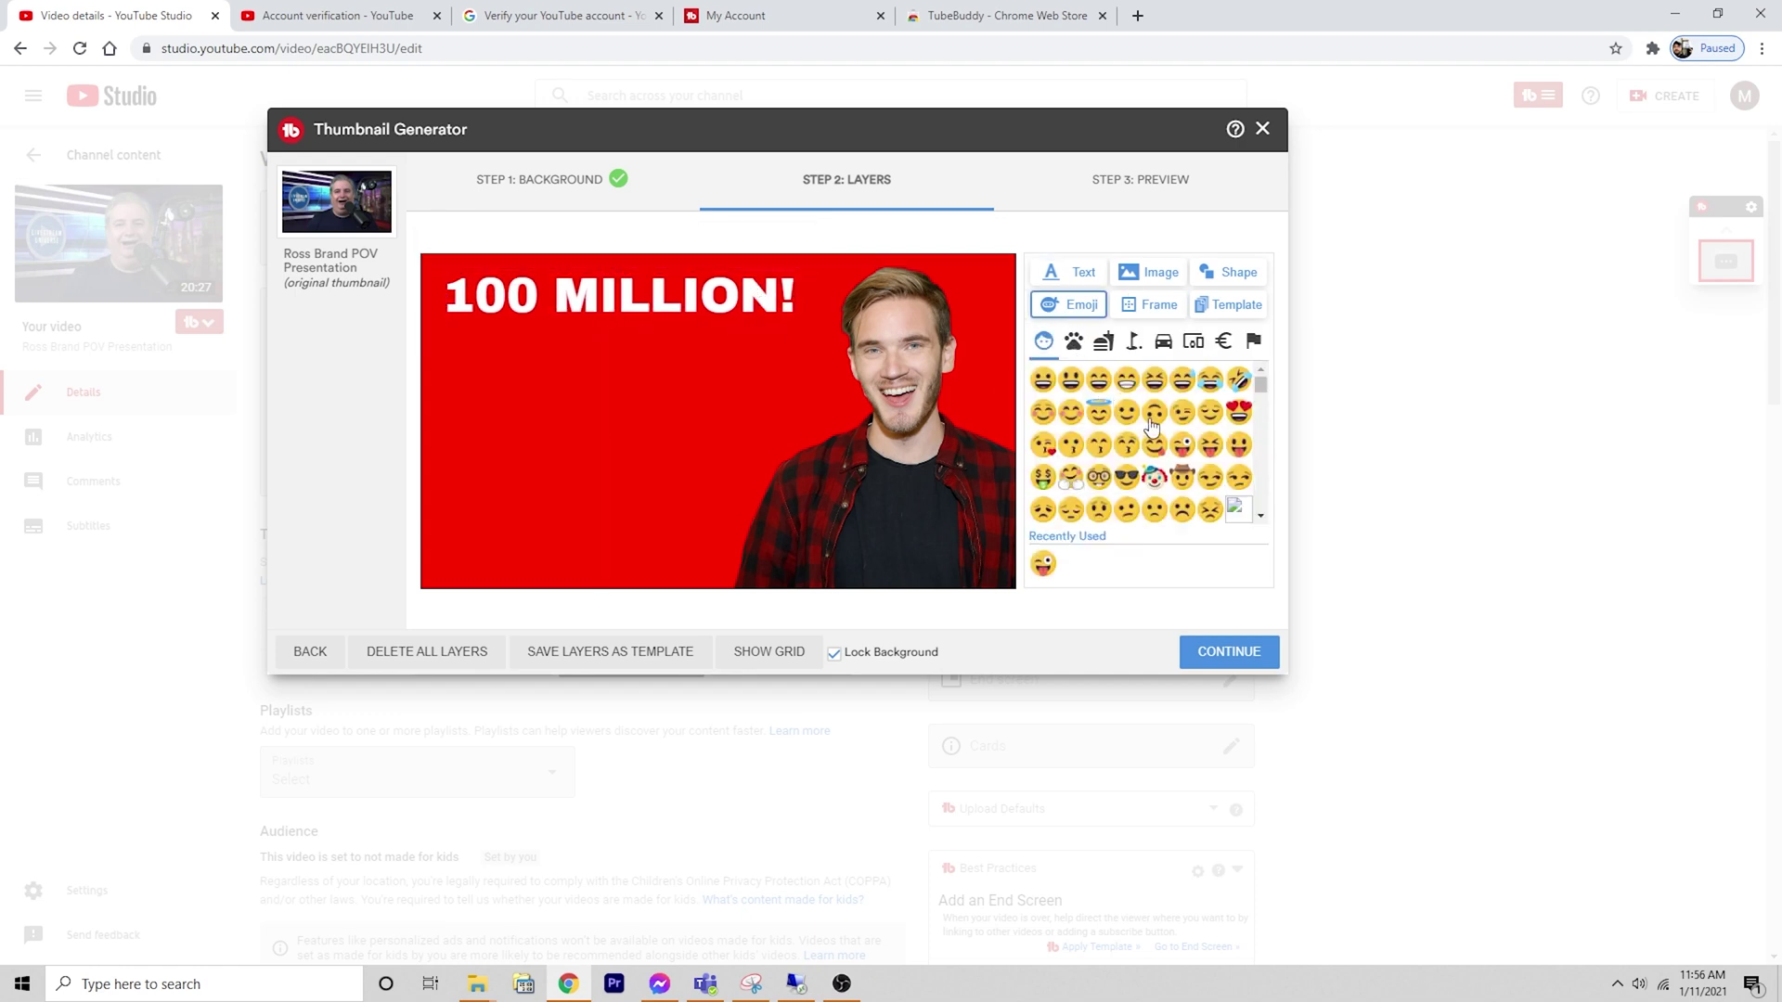
pyautogui.click(1183, 446)
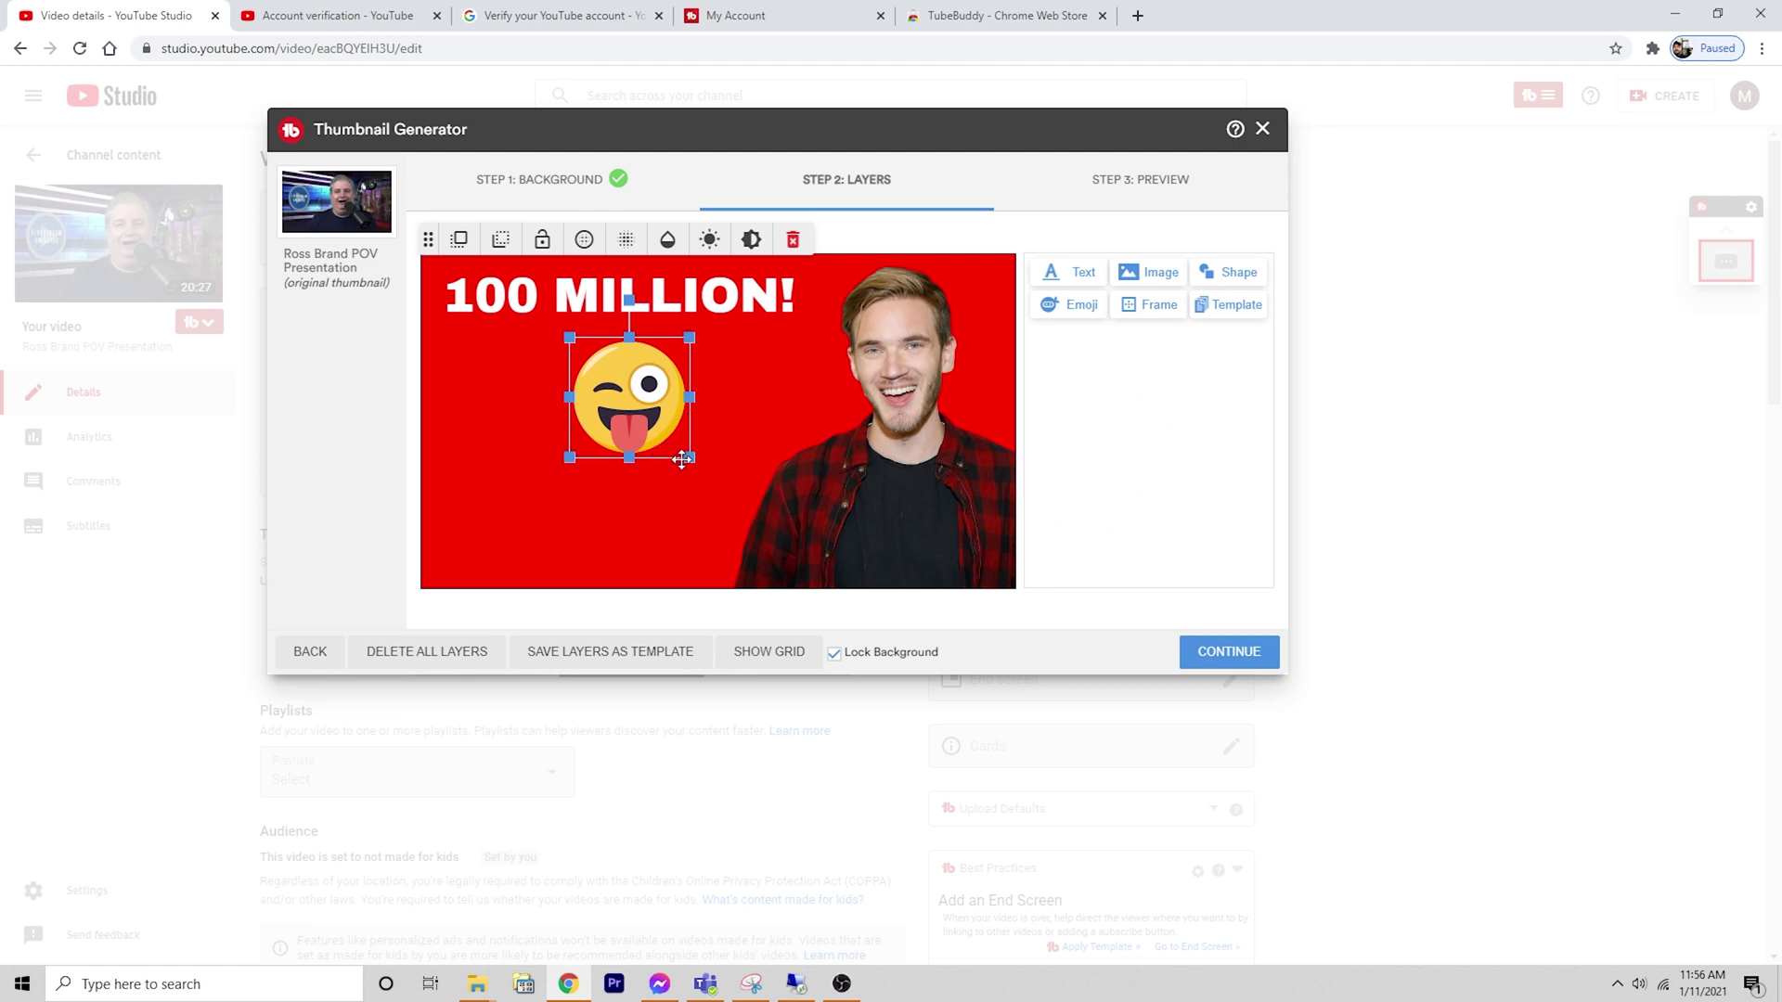
pyautogui.moveTo(688, 458); pyautogui.dragTo(593, 456)
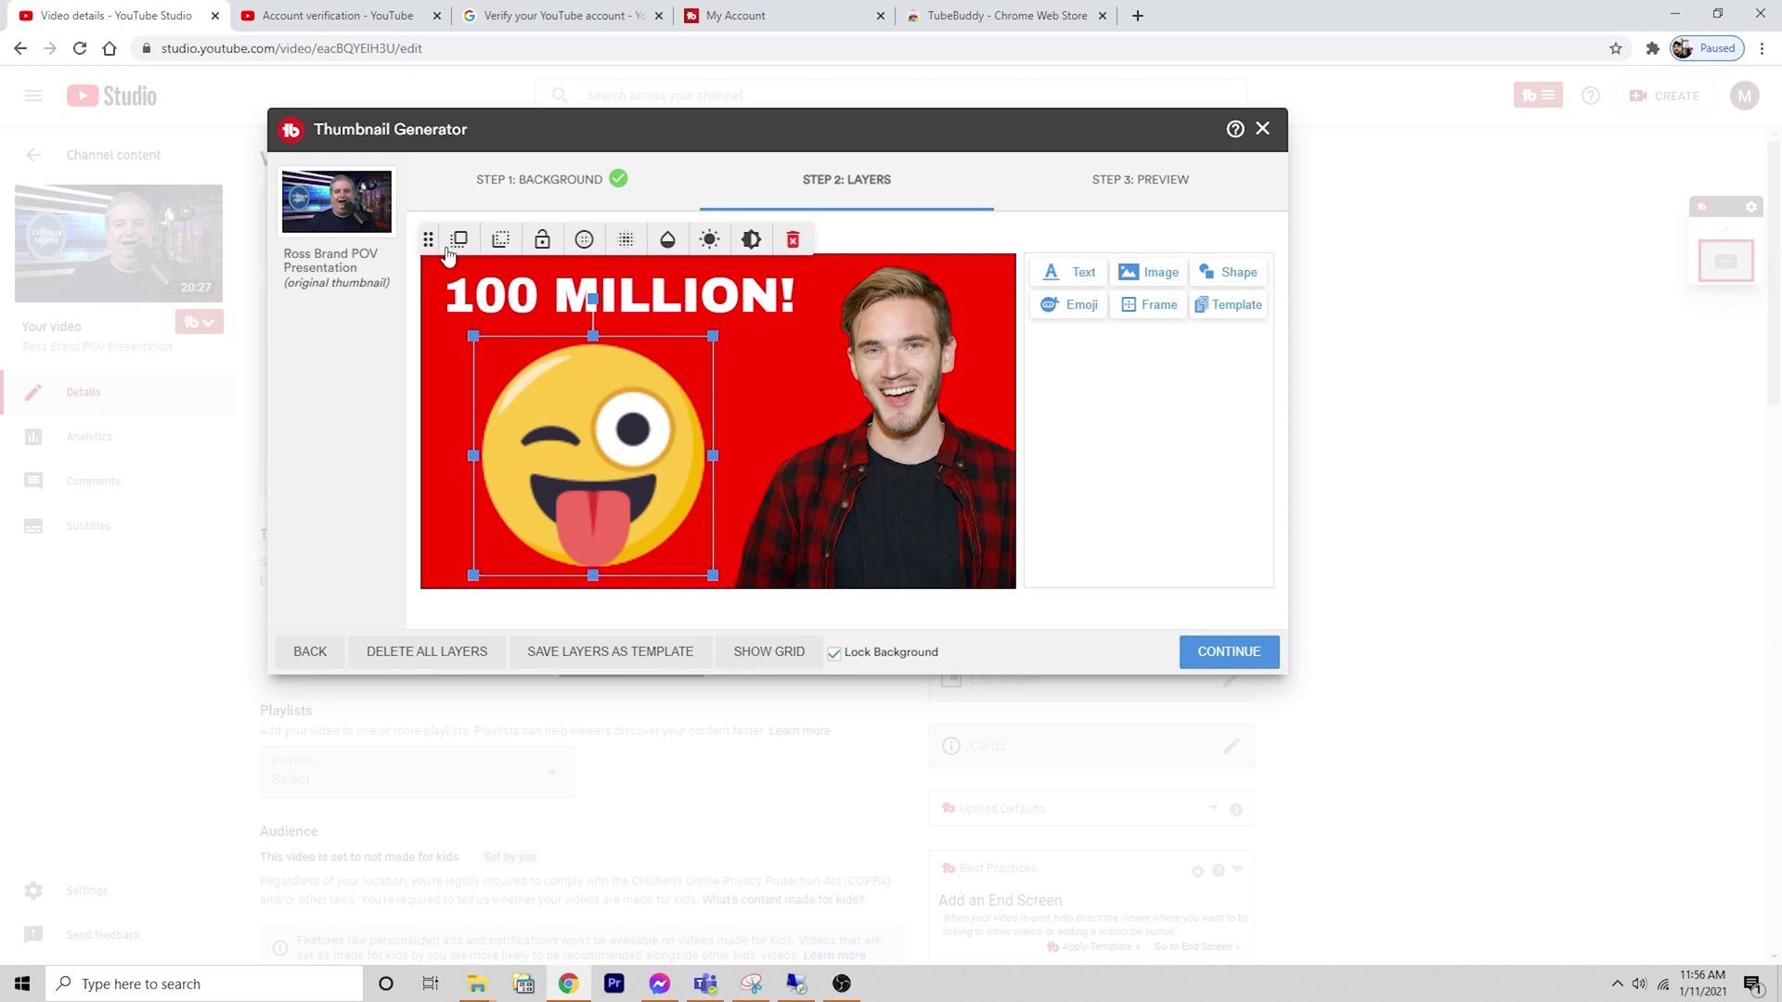
pyautogui.moveTo(497, 320); pyautogui.dragTo(523, 275)
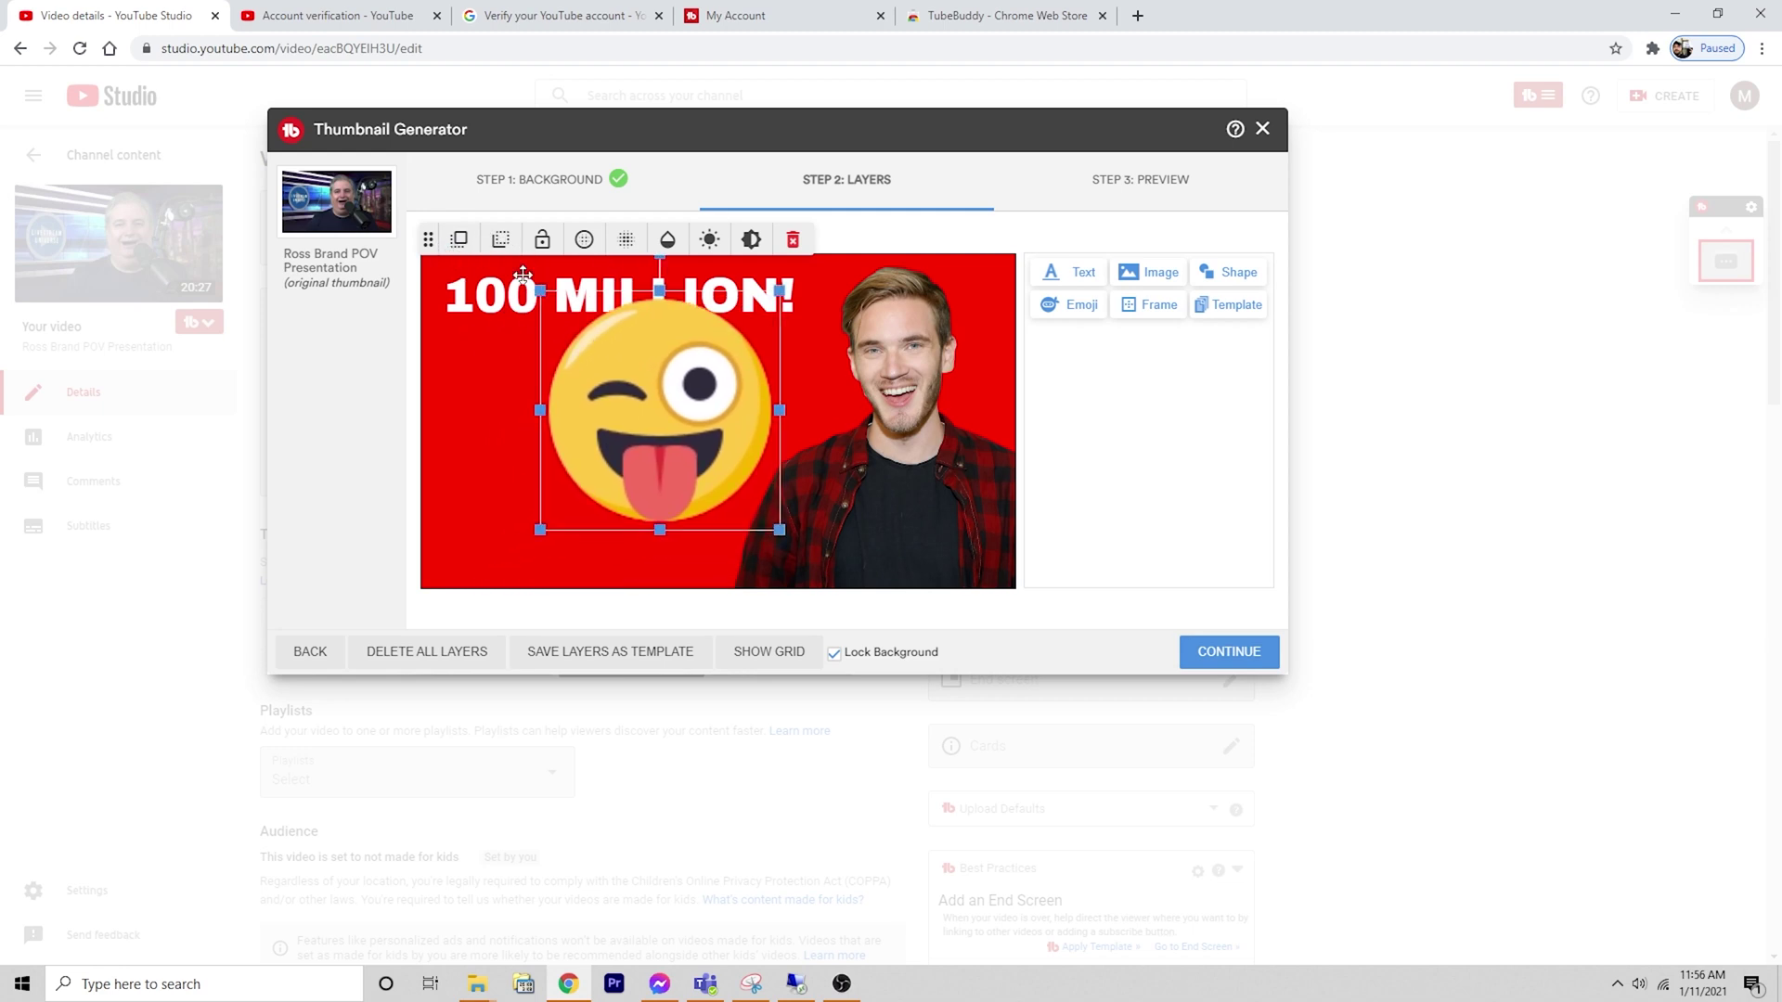
pyautogui.click(500, 239)
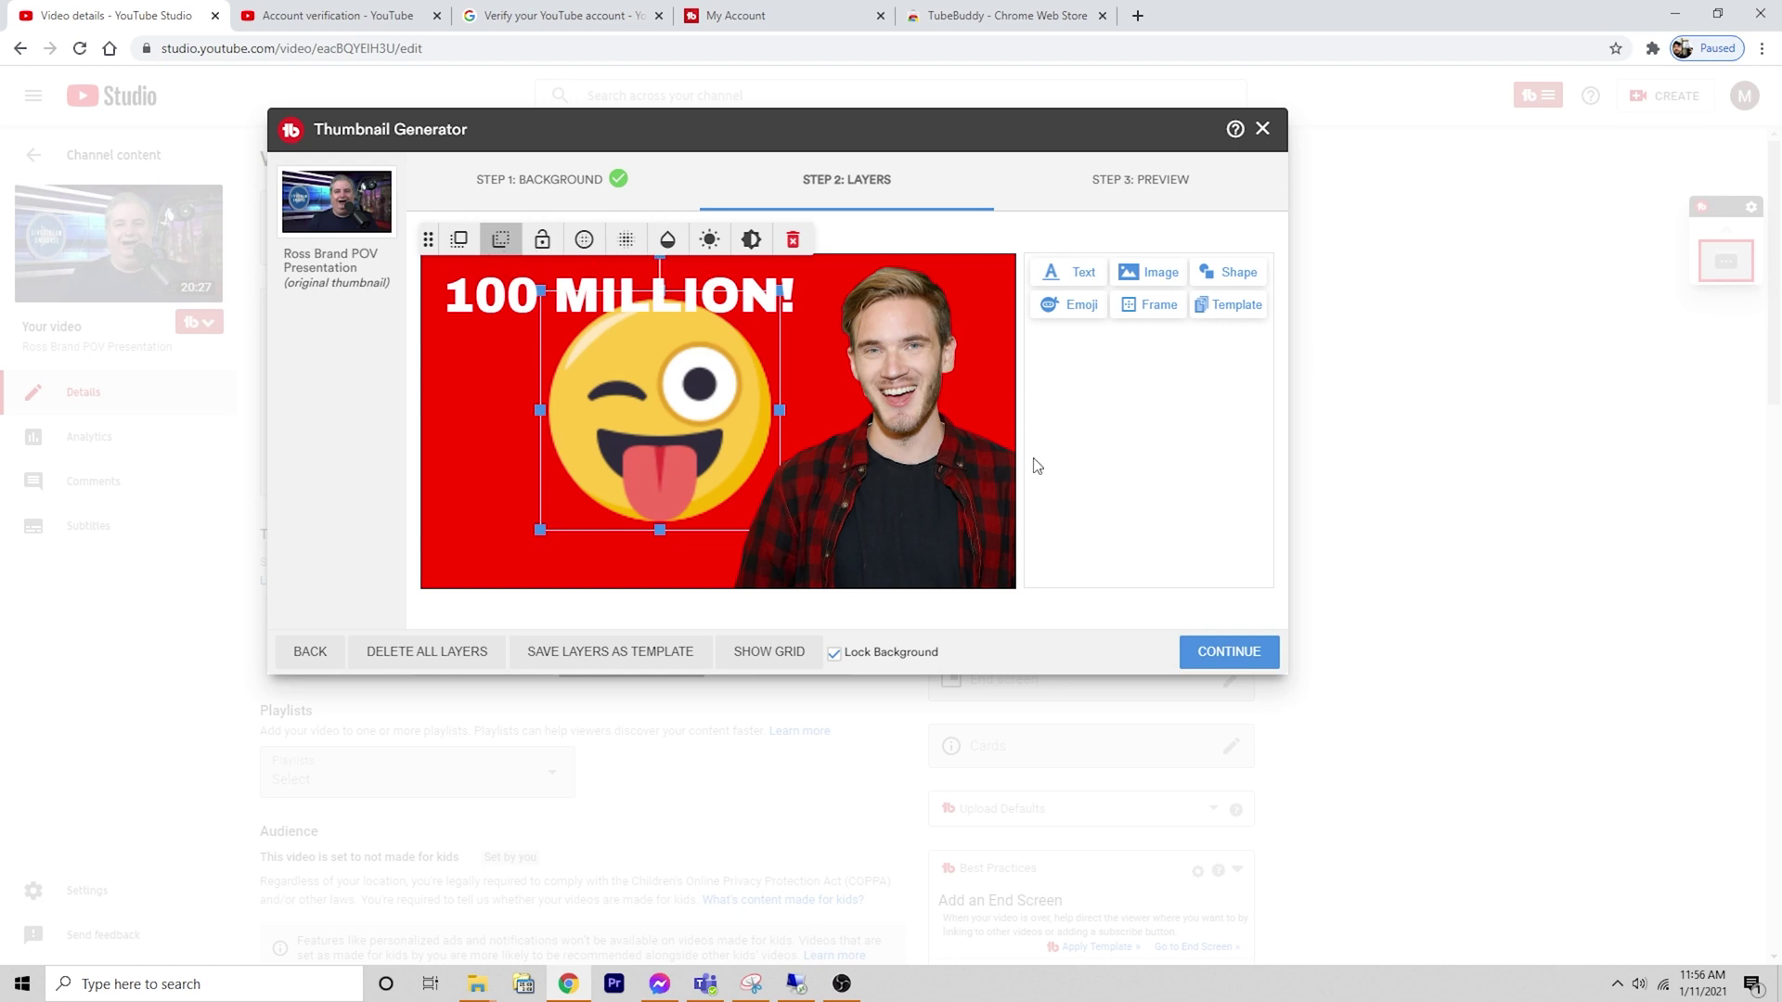
pyautogui.click(1264, 131)
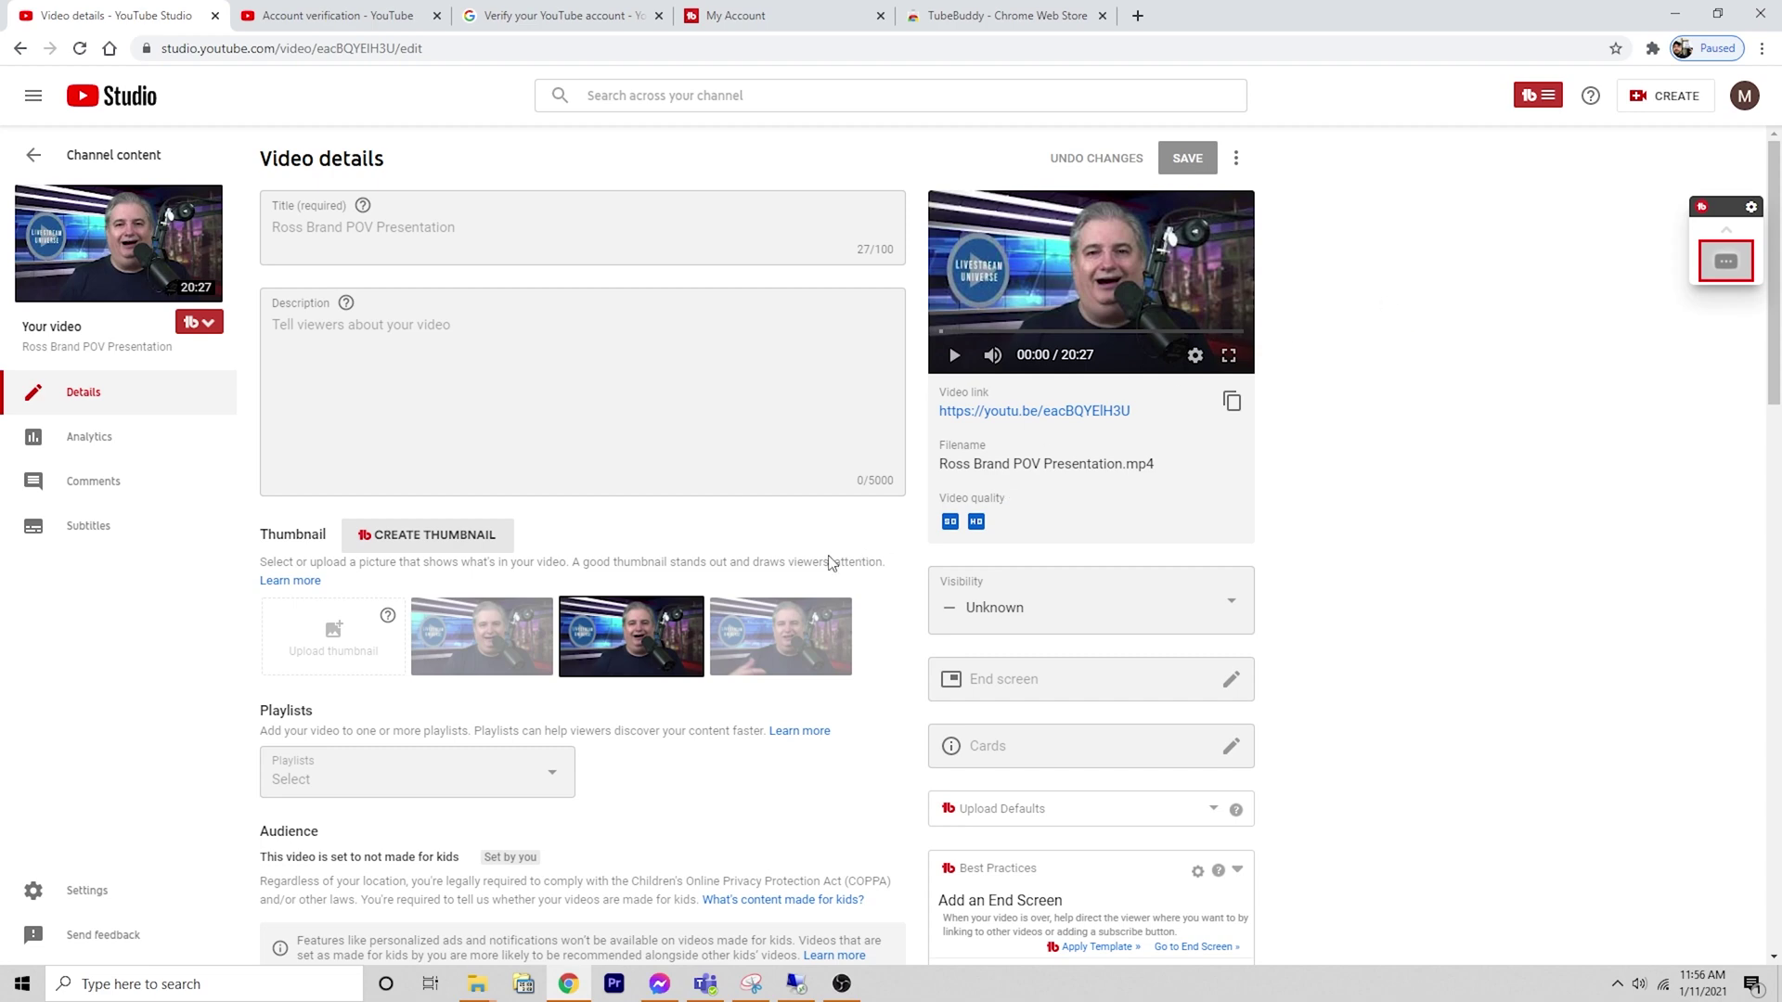
# - Open Keyword Explorer from the Tags section and search for 'how to bake a cake'
pyautogui.scroll(-6, 789, 566)
pyautogui.scroll(-4, 743, 573)
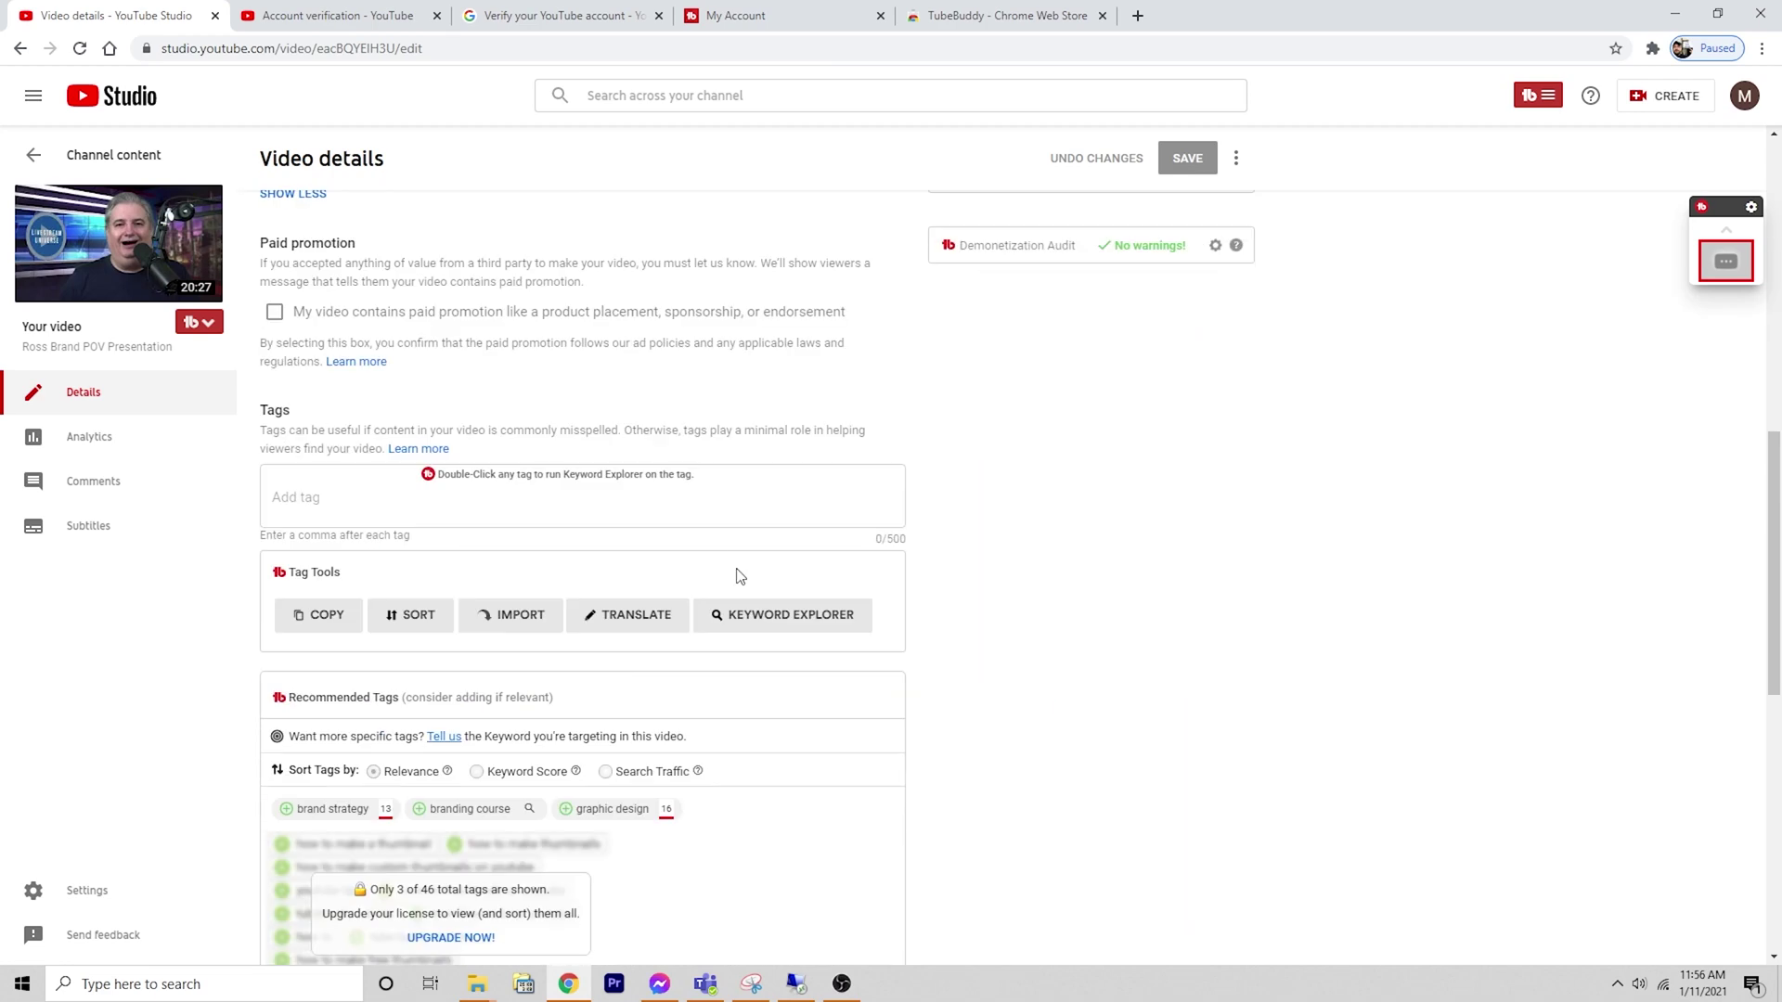
pyautogui.scroll(-2, 1137, 767)
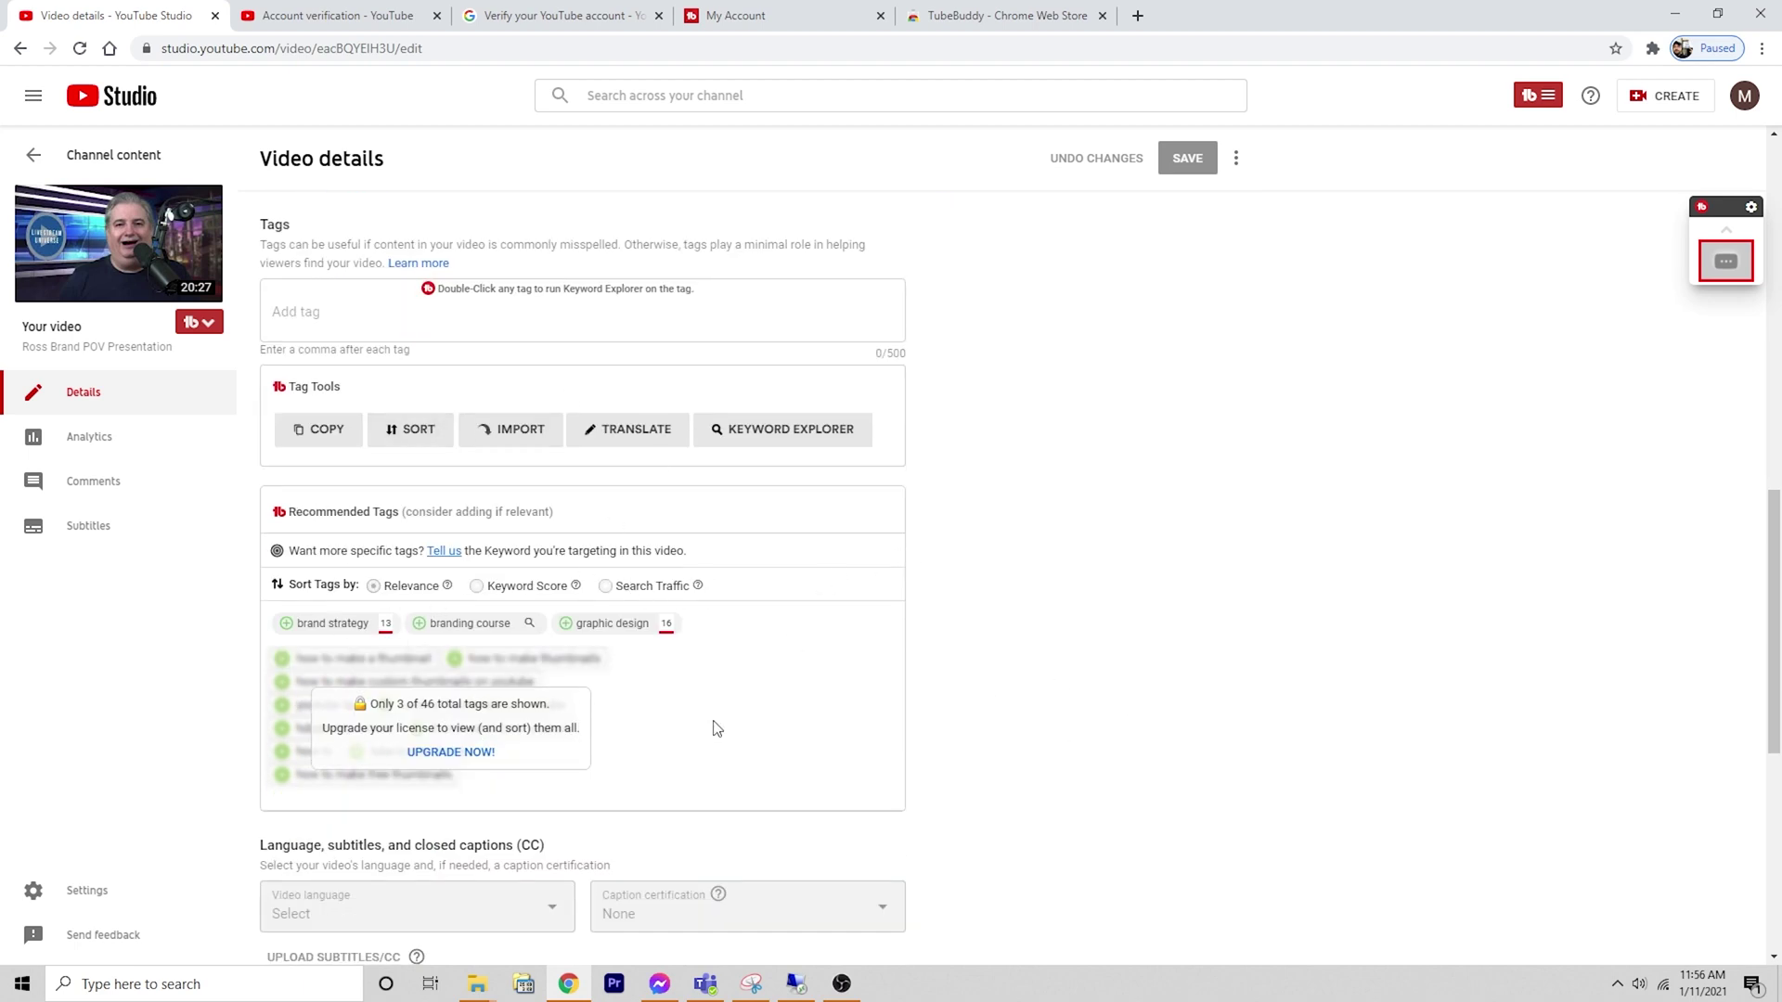
pyautogui.click(735, 429)
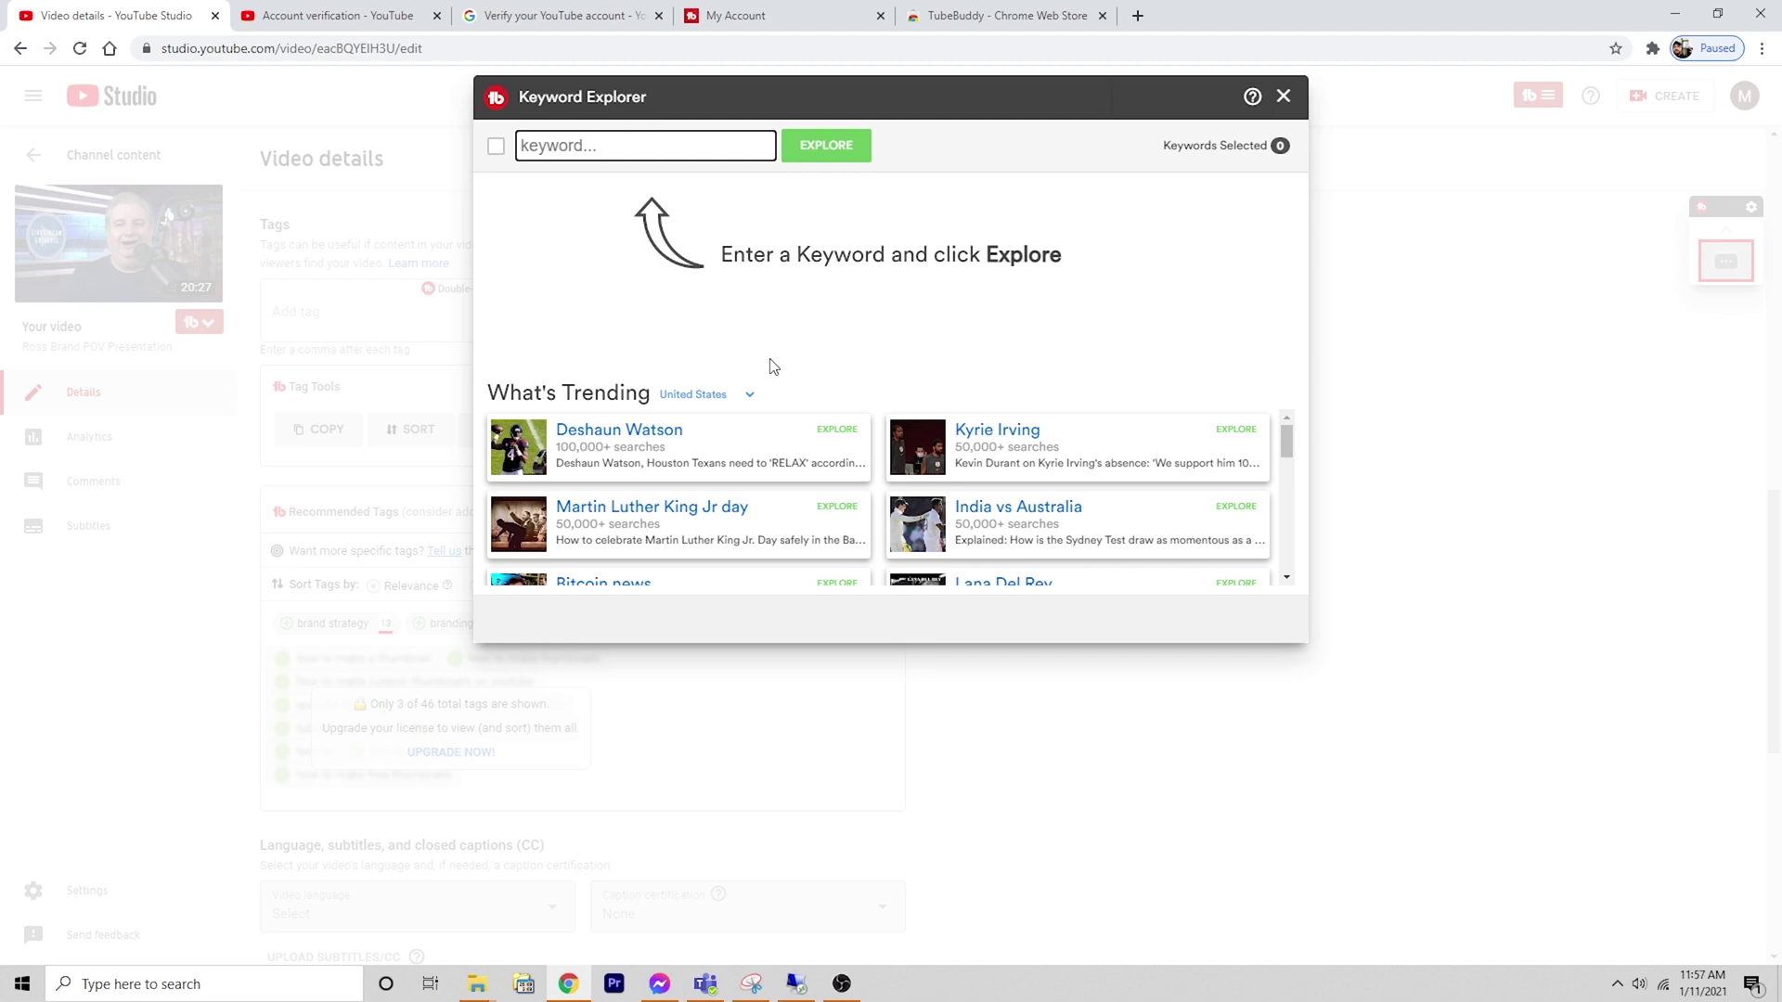
pyautogui.write('how to bake')
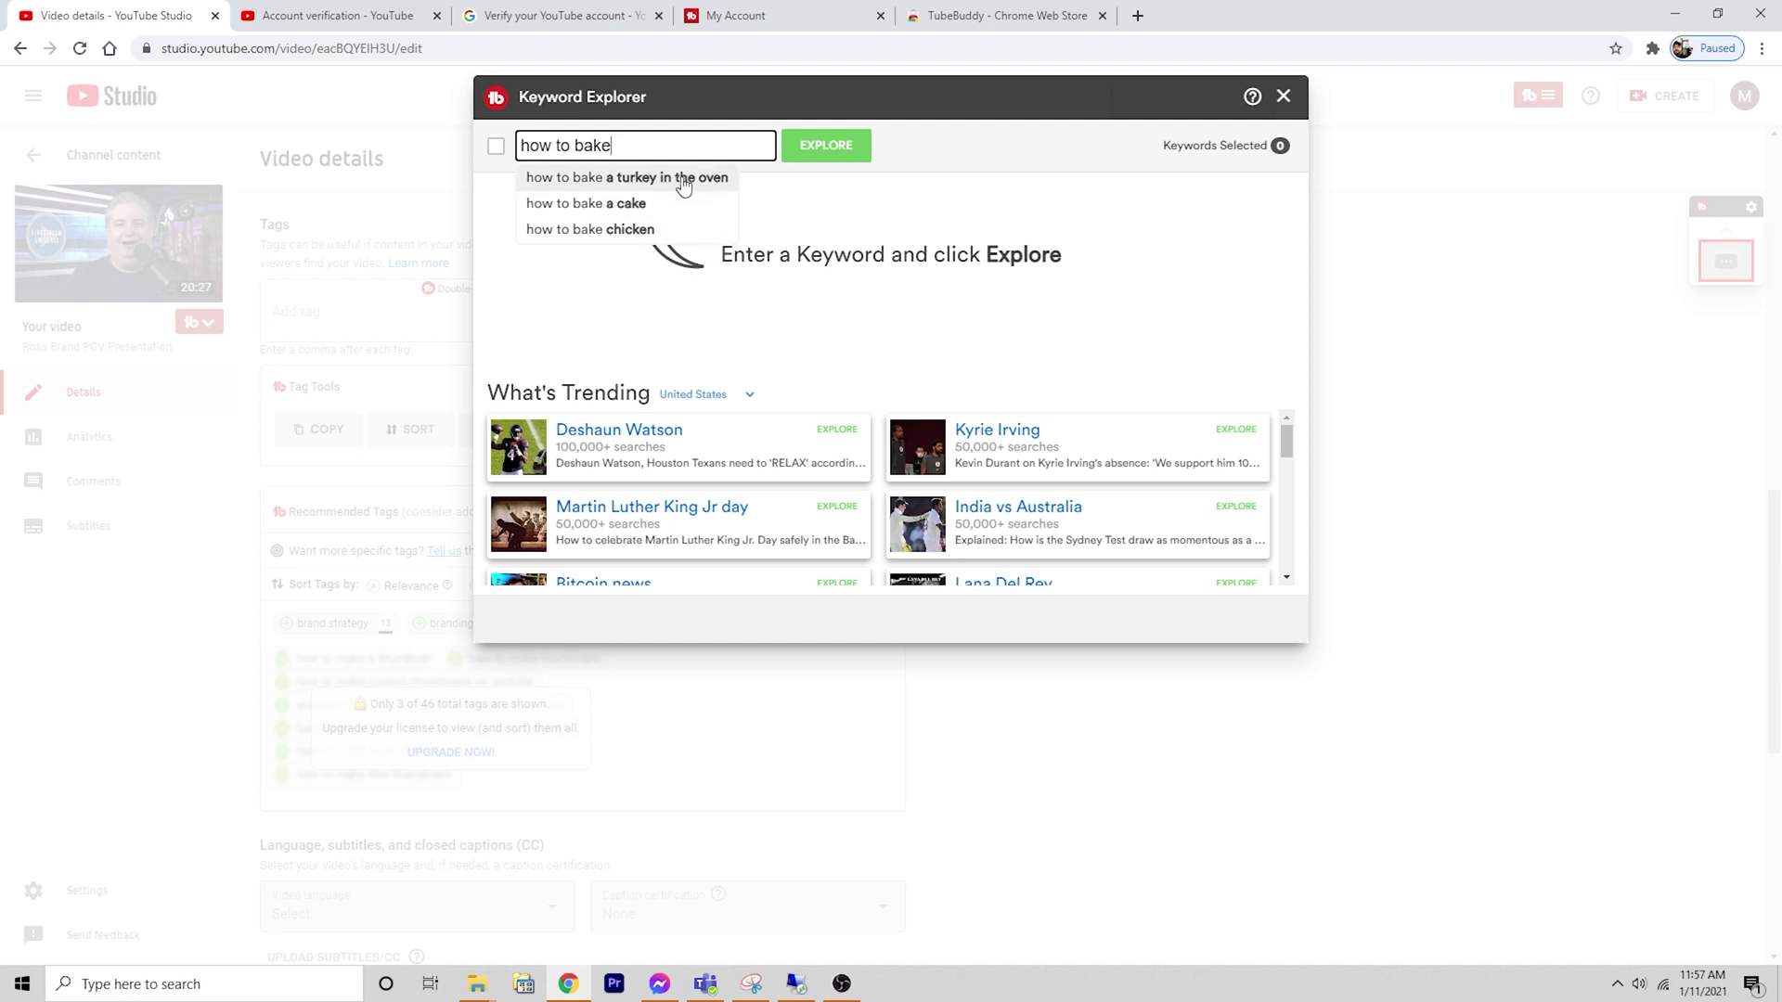
pyautogui.click(627, 206)
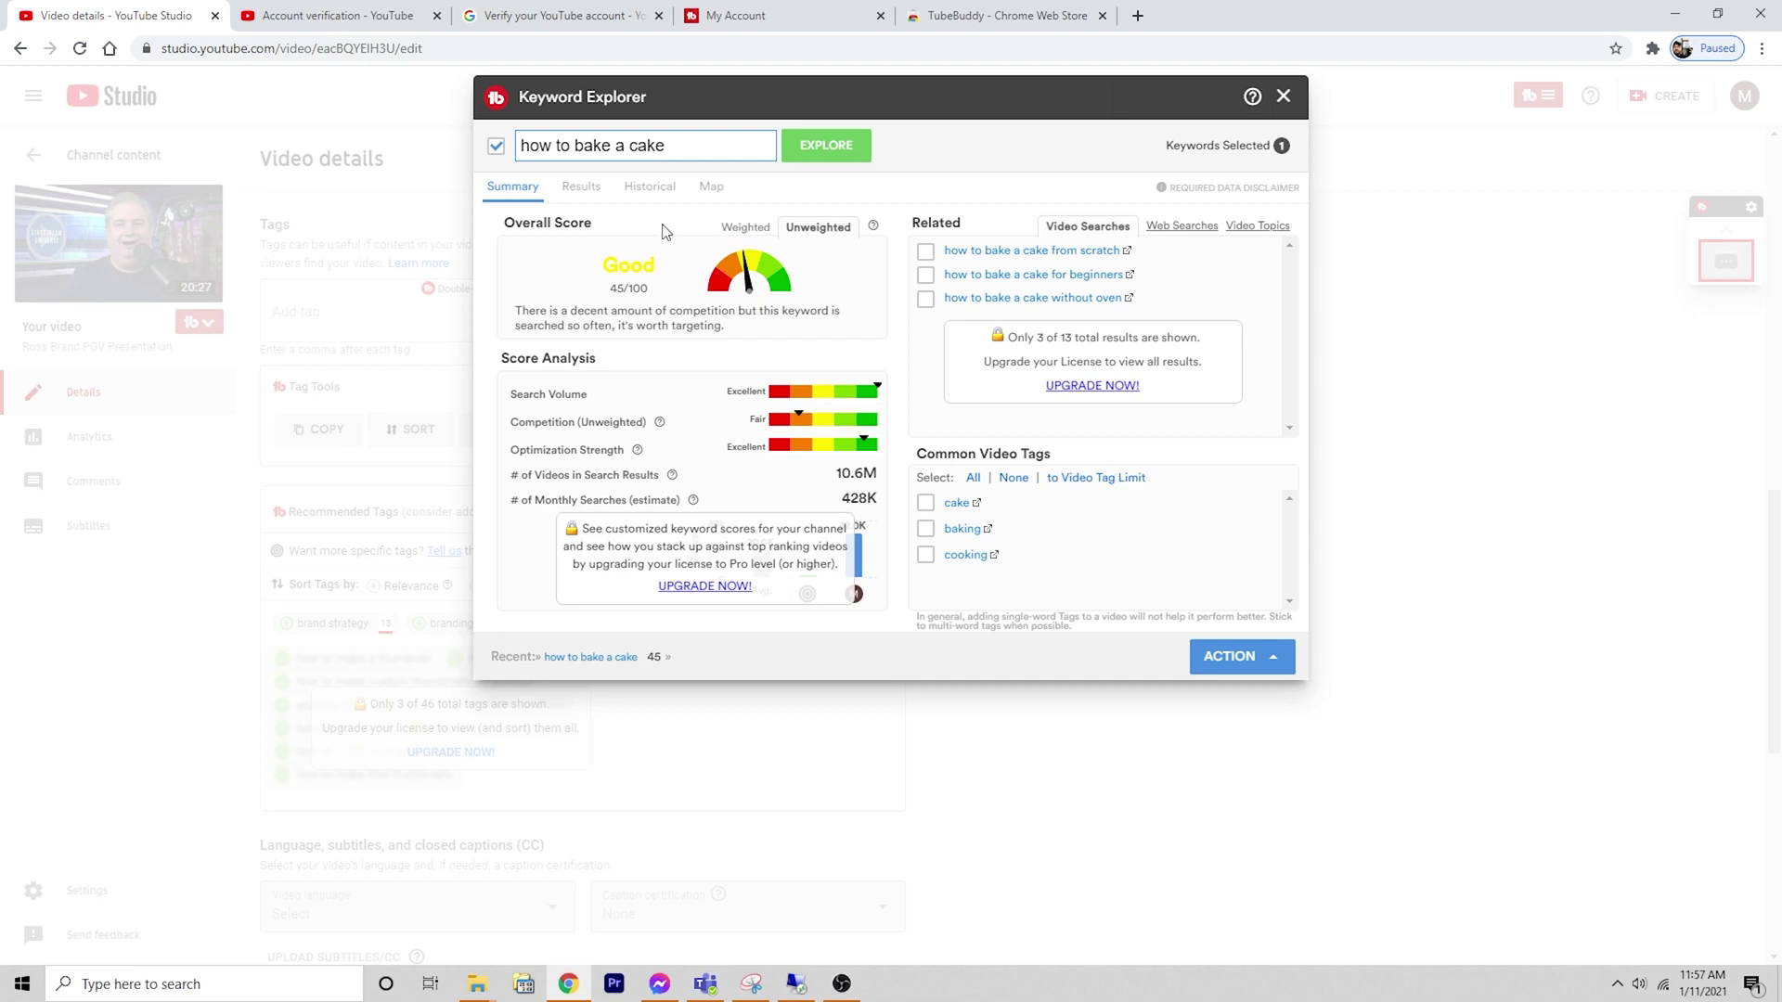
# - Review the Good 45/100 score for 'how to bake a cake' and close Keyword Explorer
pyautogui.click(680, 148)
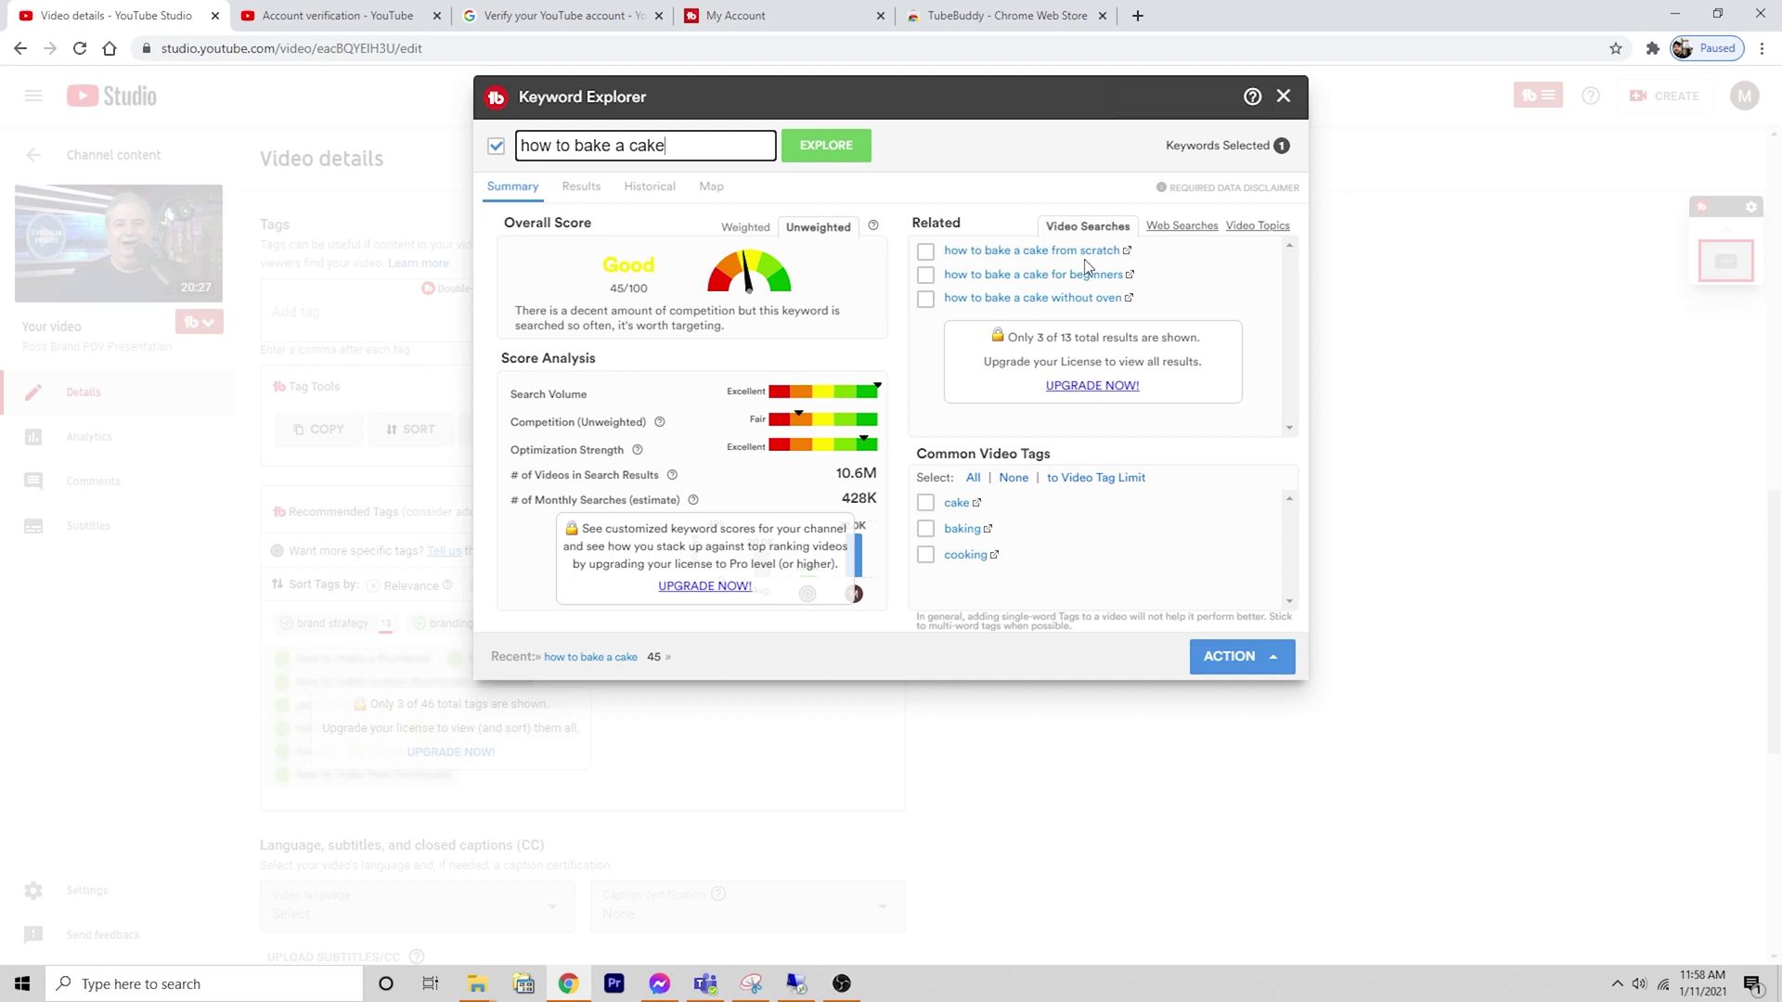
pyautogui.click(1286, 104)
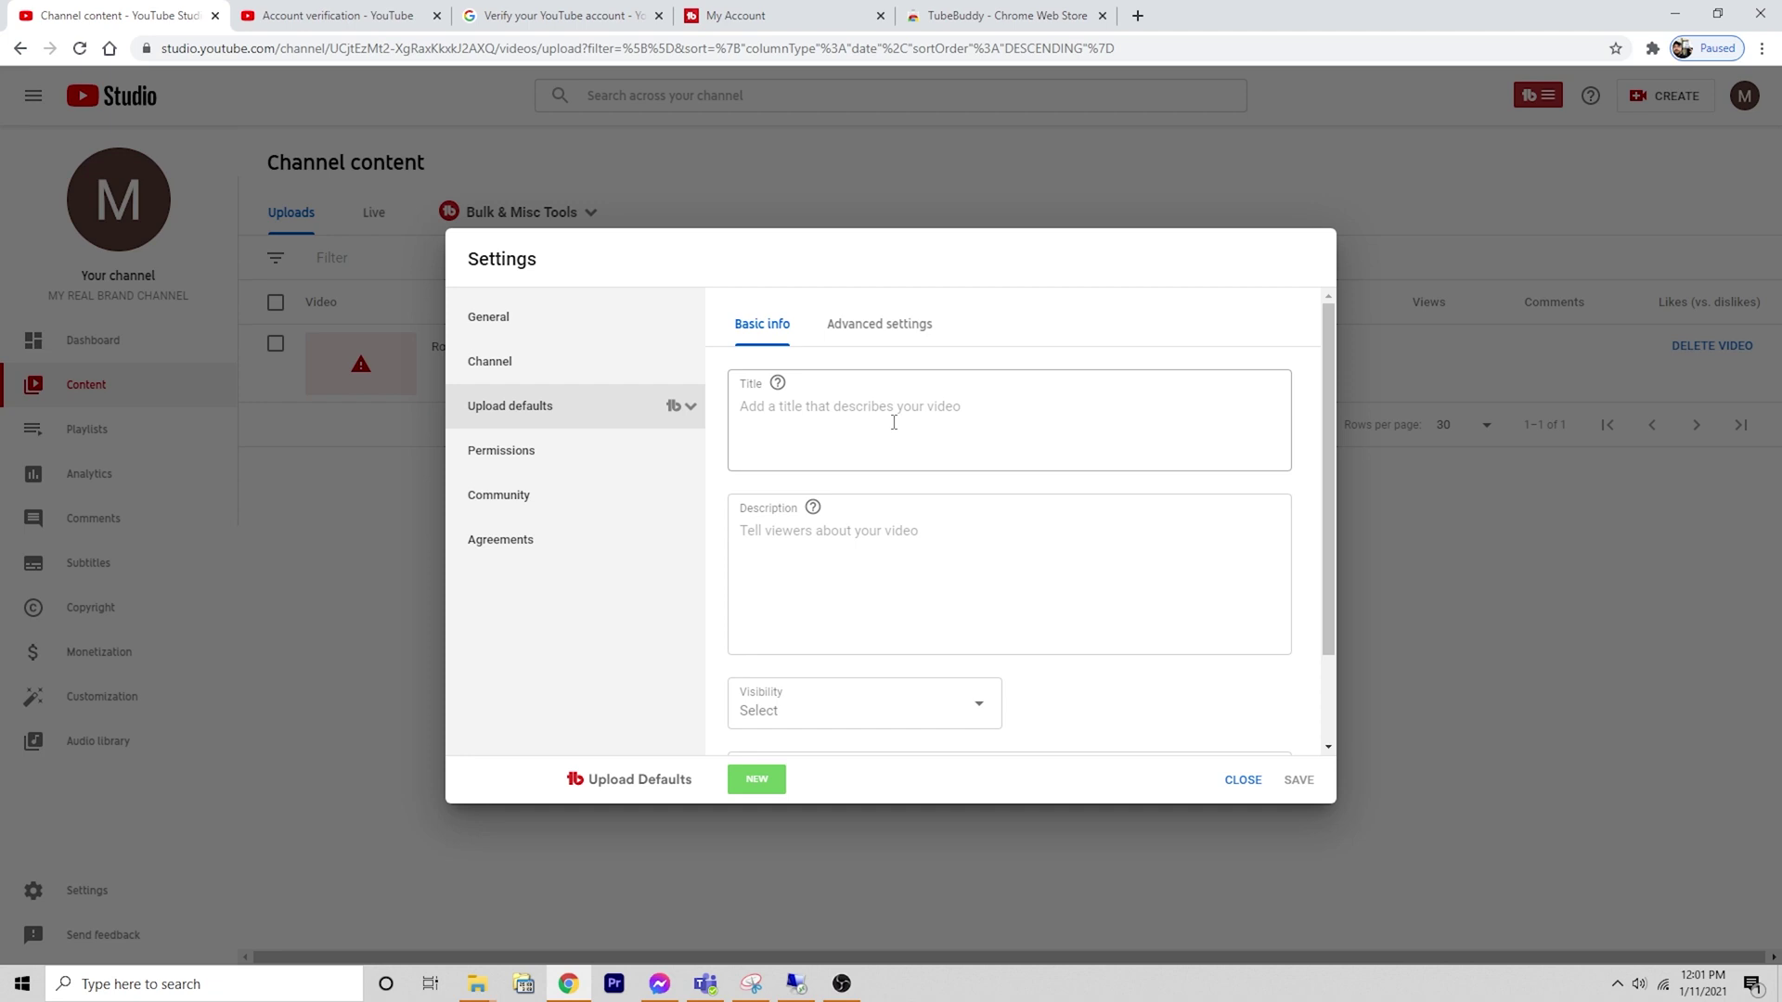
# - Make Unlisted the default upload visibility, then switch to the Advanced settings of upload defaults
pyautogui.click(949, 720)
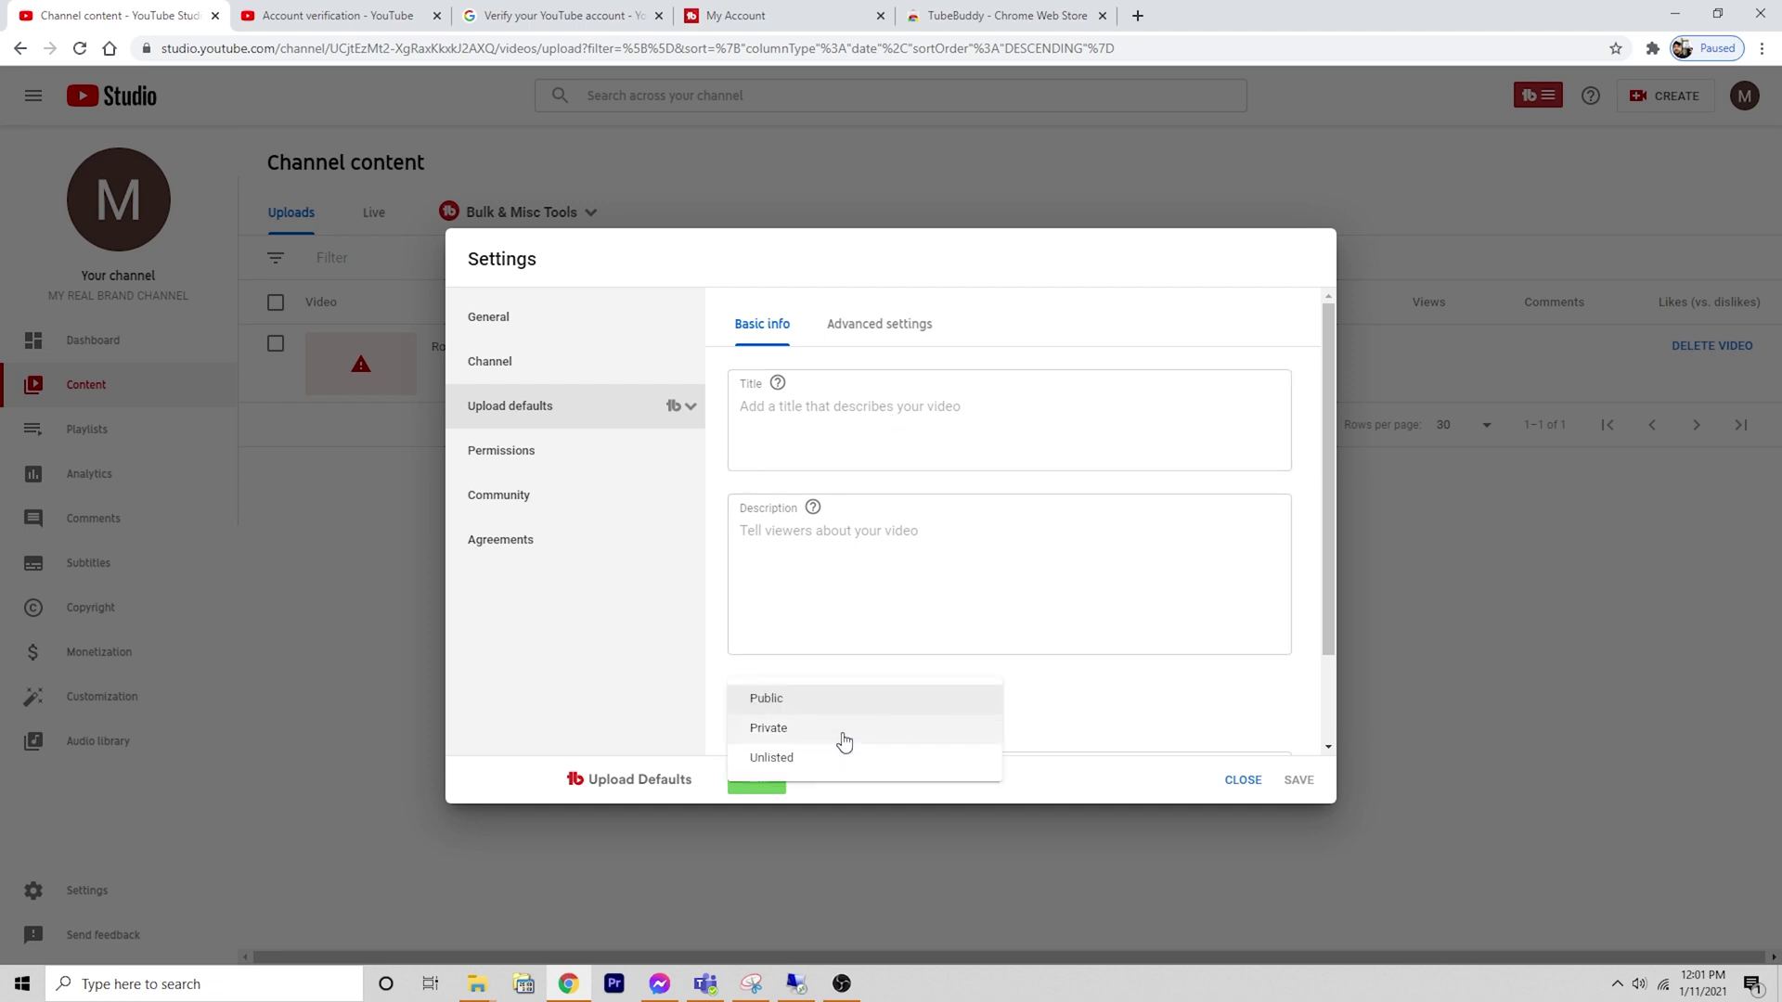
pyautogui.click(830, 759)
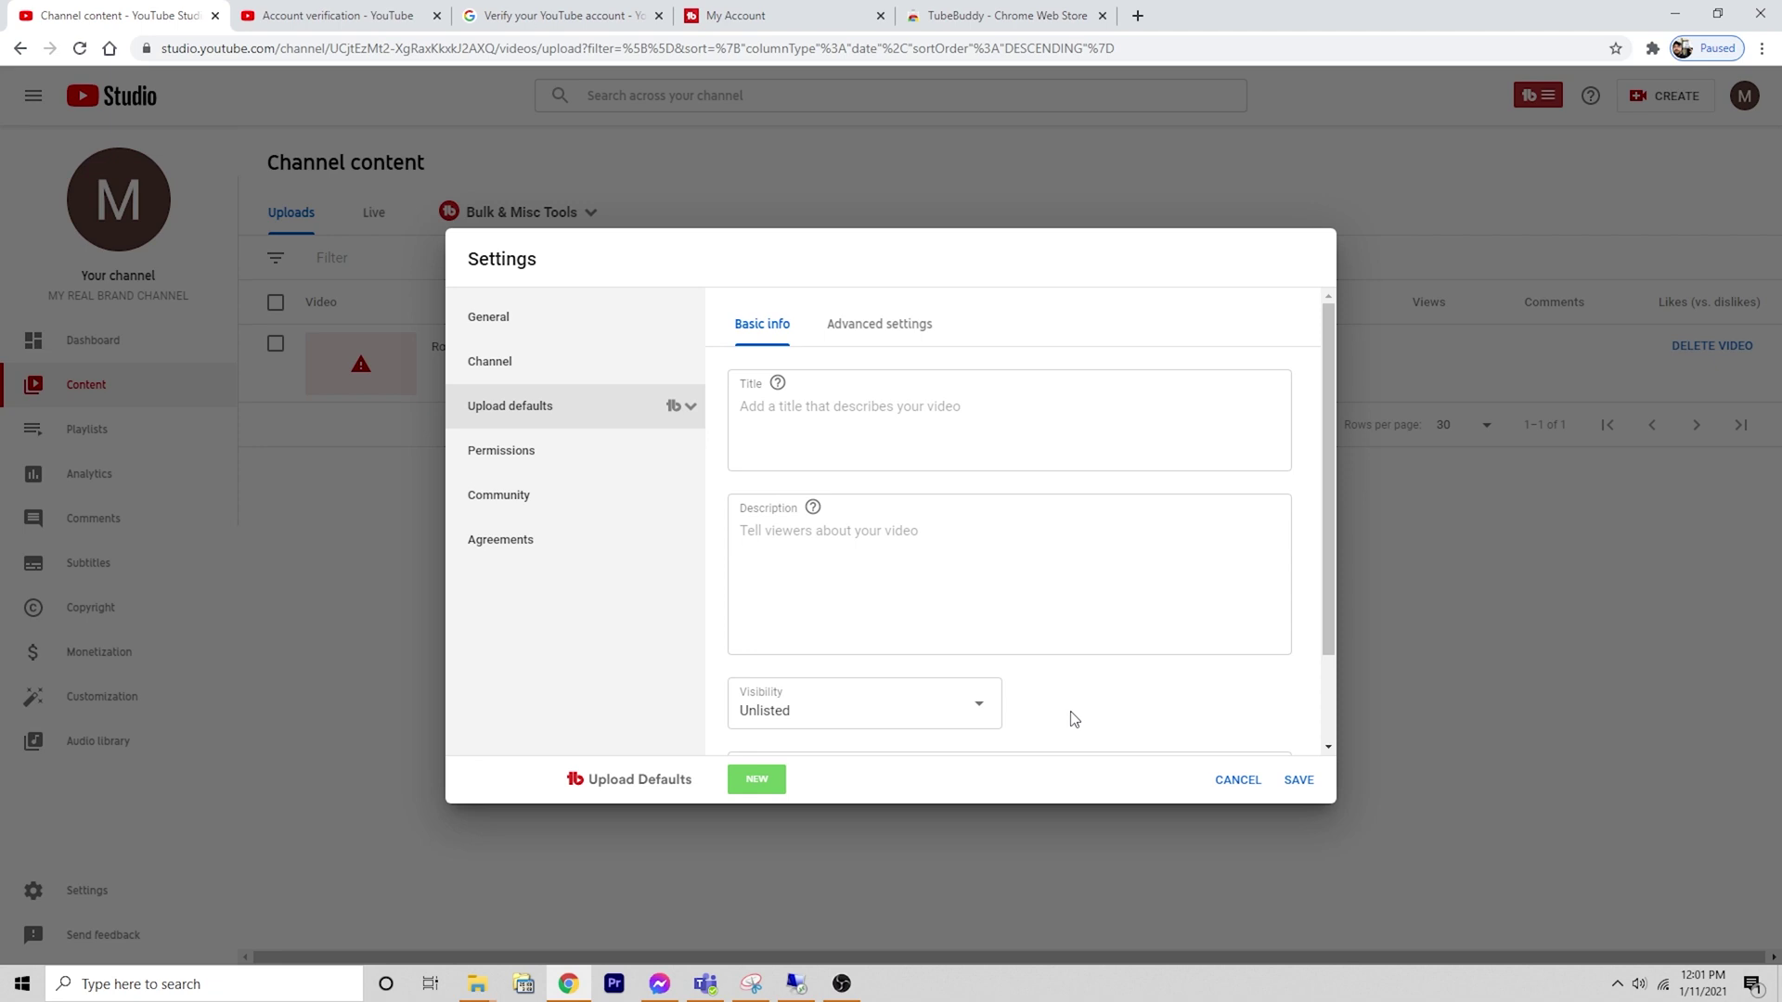
pyautogui.click(907, 568)
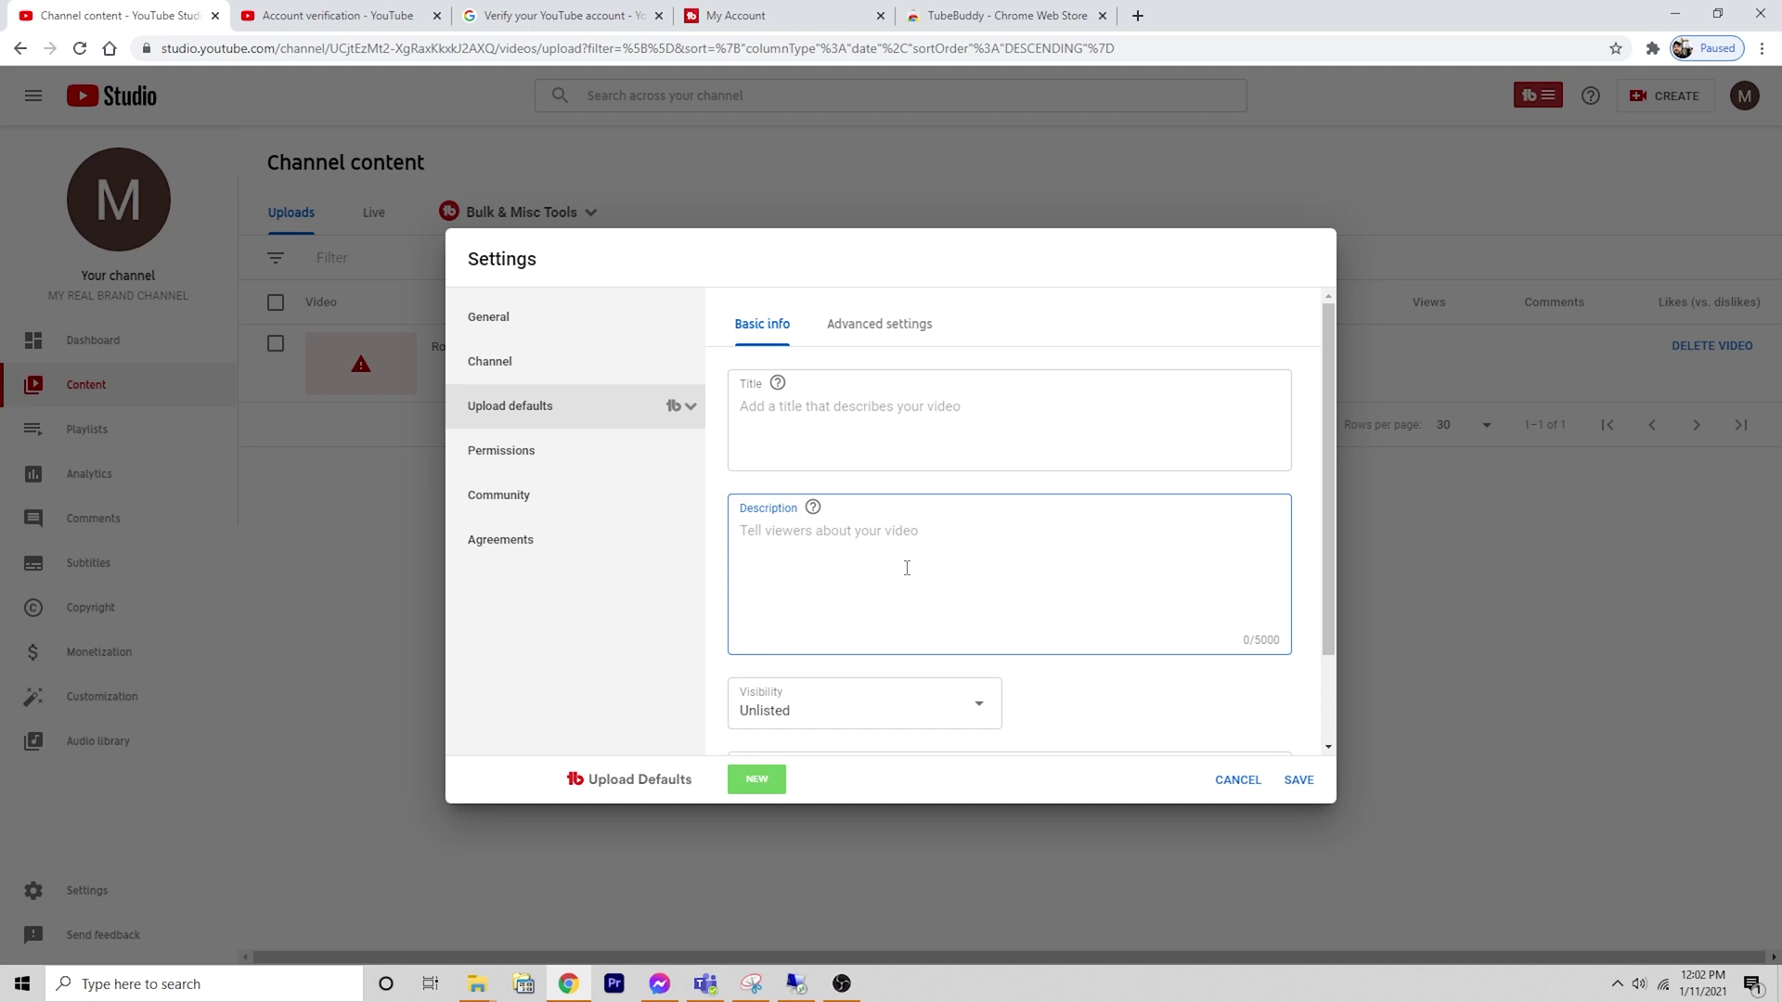
pyautogui.scroll(-2, 1055, 636)
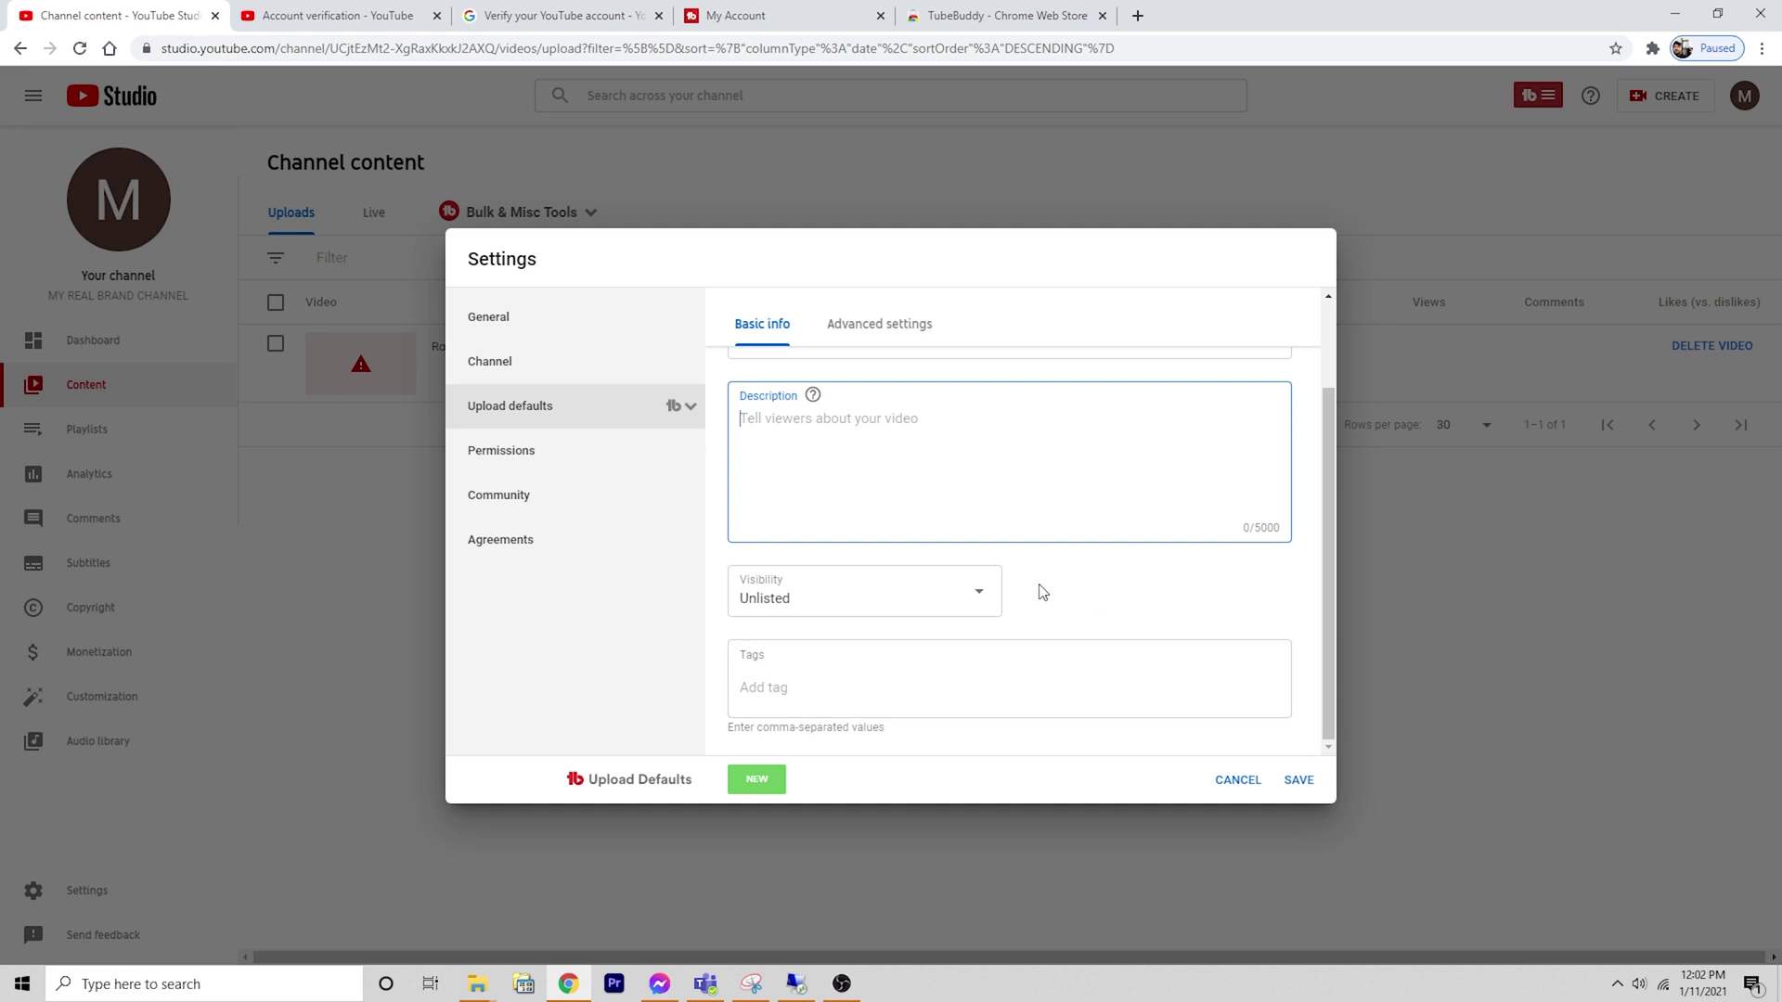
pyautogui.scroll(2, 1125, 587)
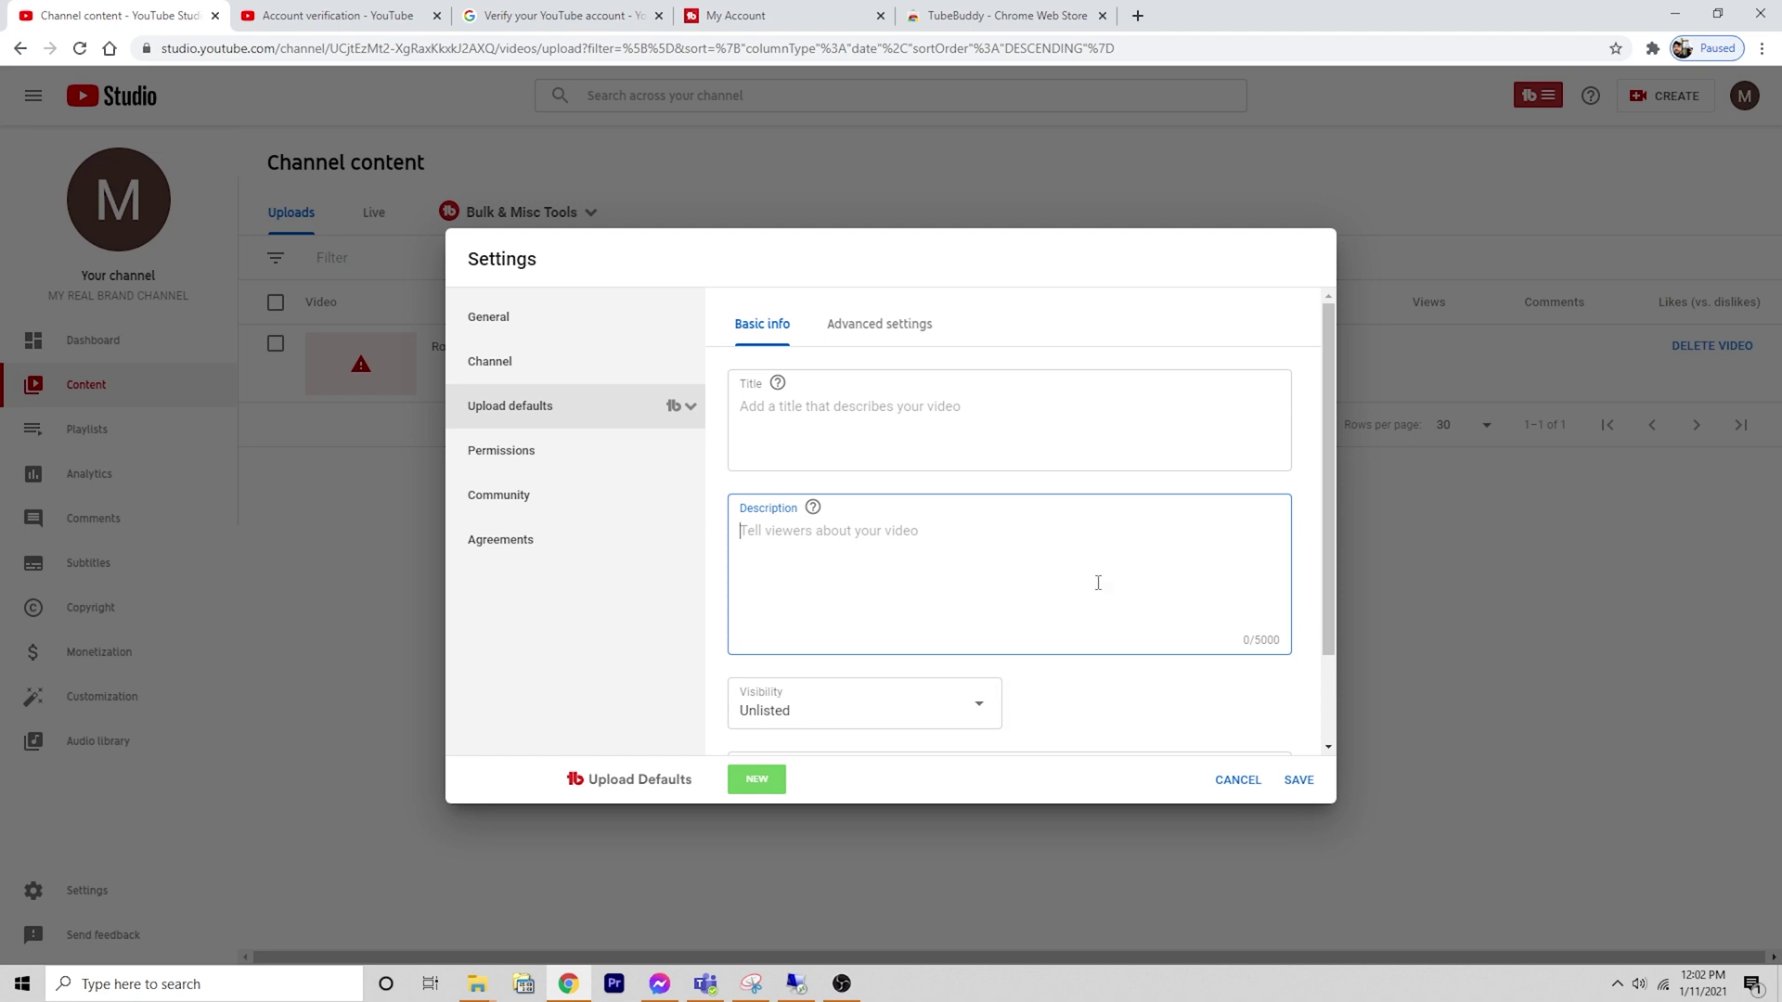
pyautogui.click(906, 327)
# - Set the default video language to English and category to Education, then save
pyautogui.click(869, 517)
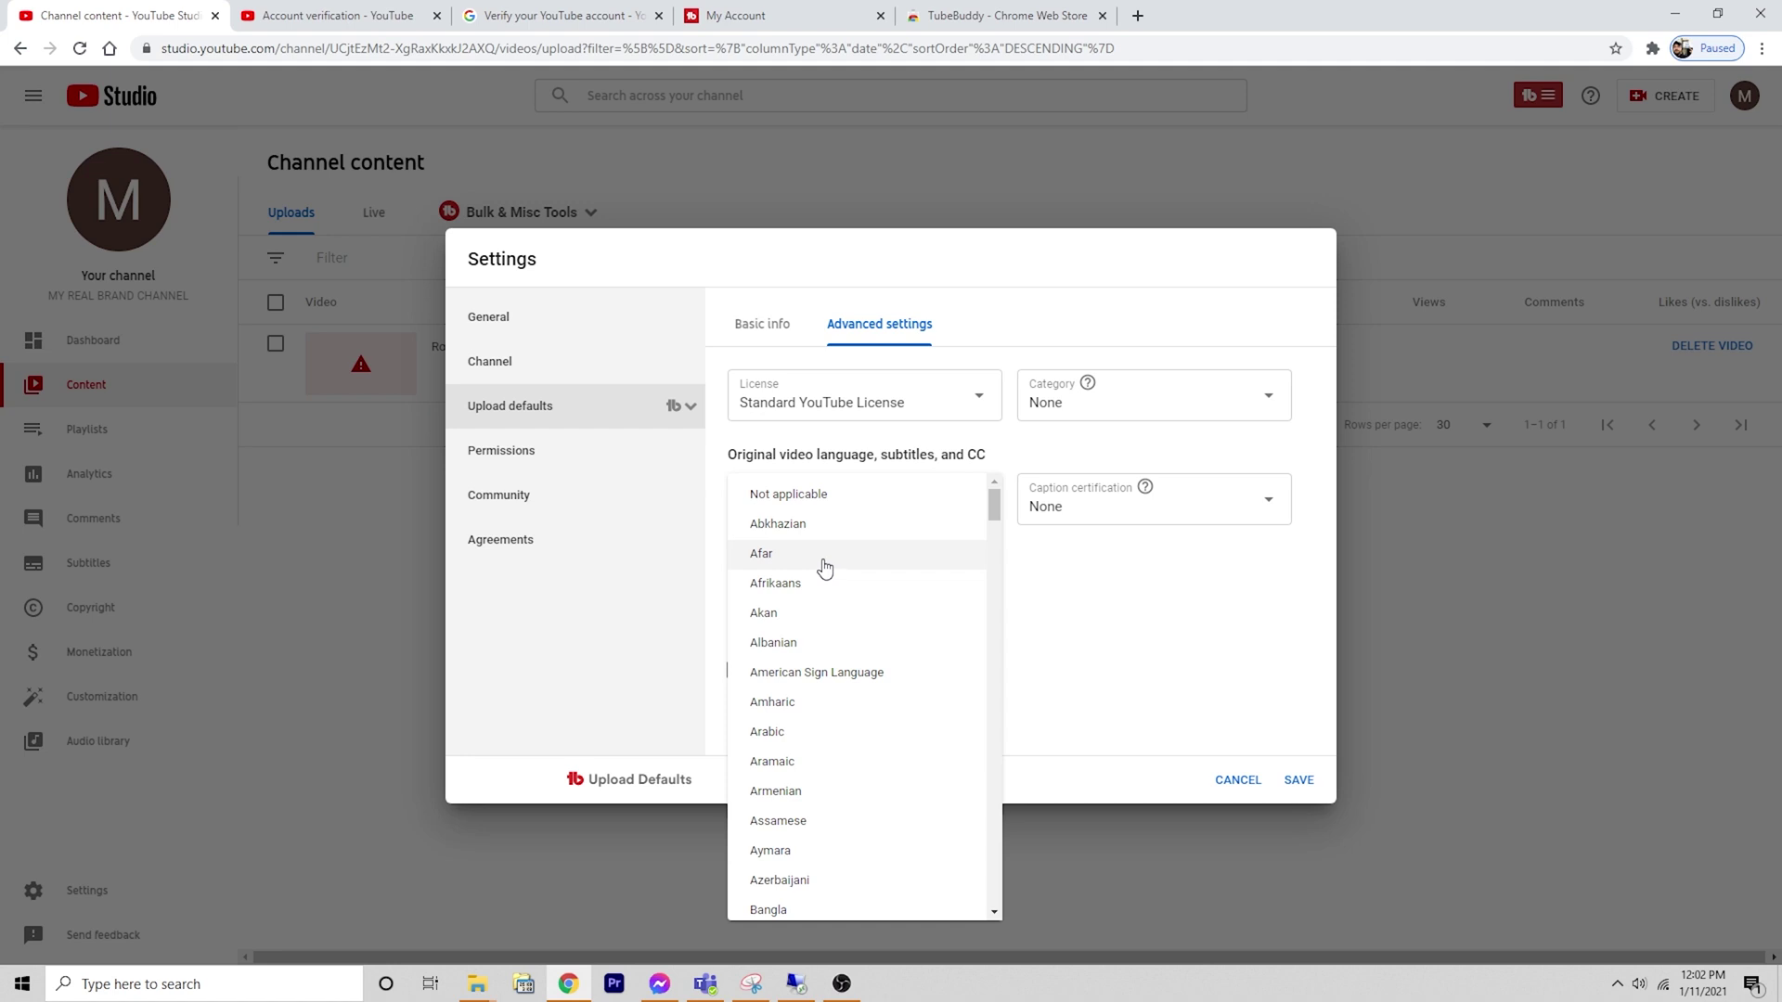
pyautogui.scroll(-10, 864, 594)
pyautogui.scroll(-3, 863, 575)
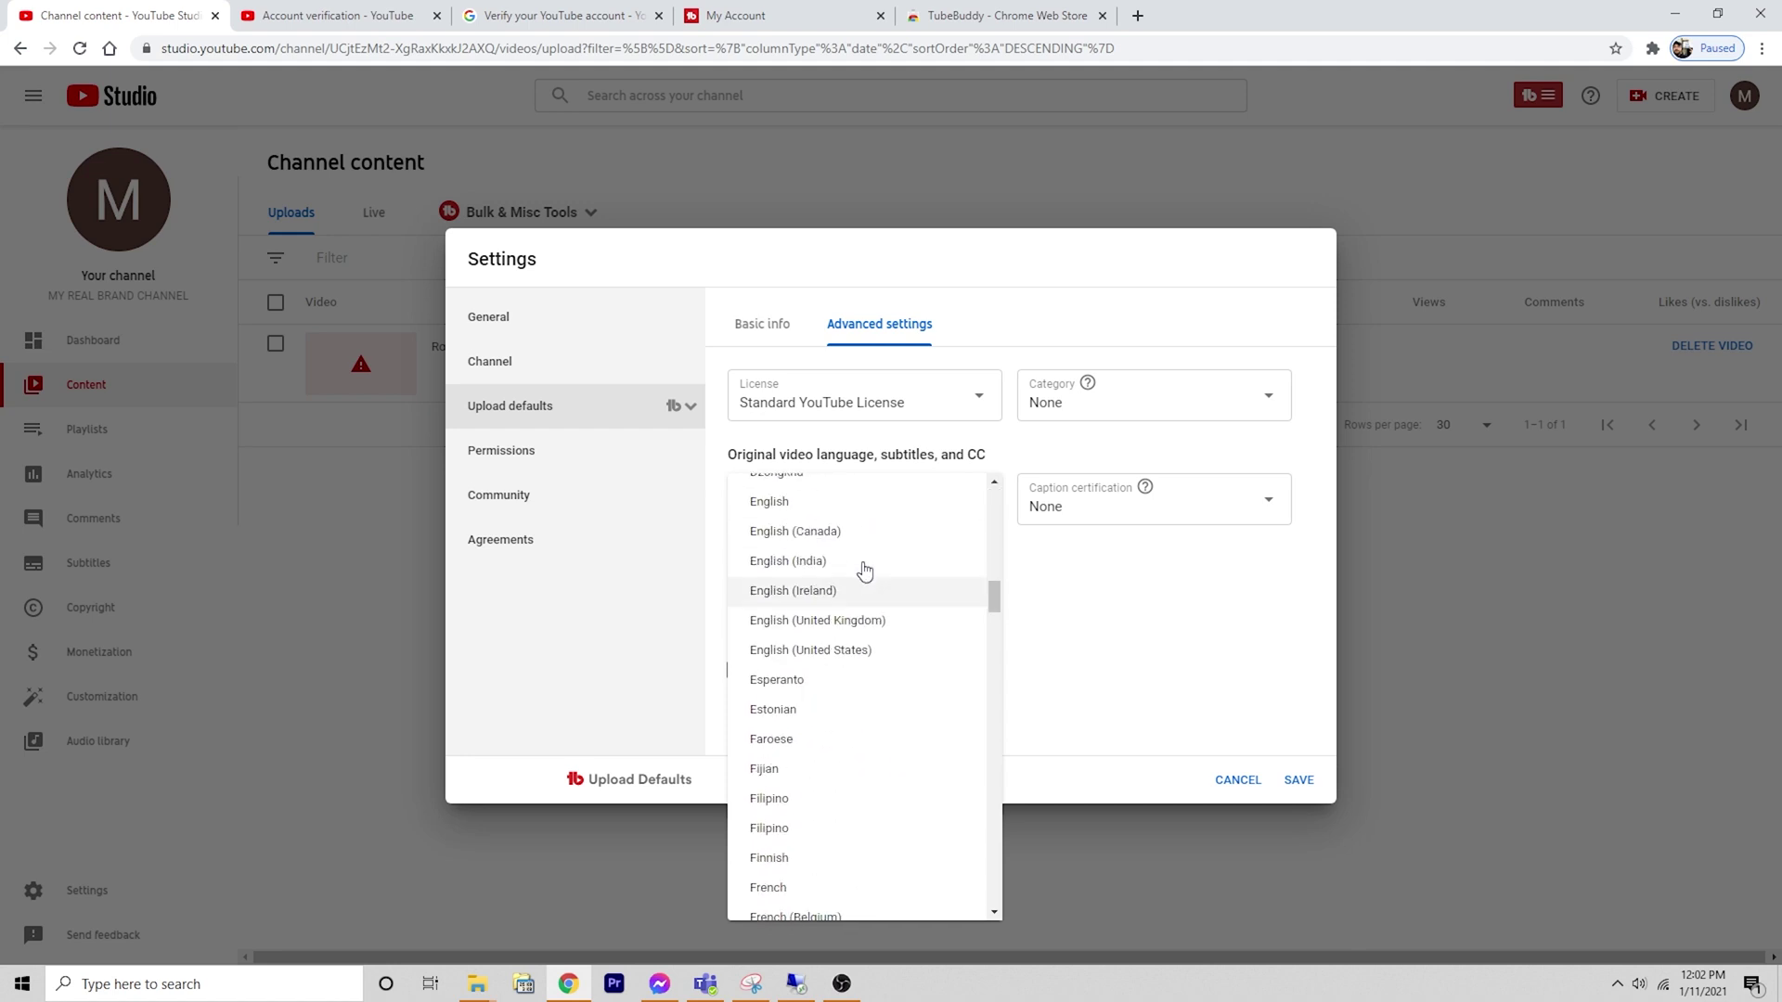
pyautogui.click(836, 513)
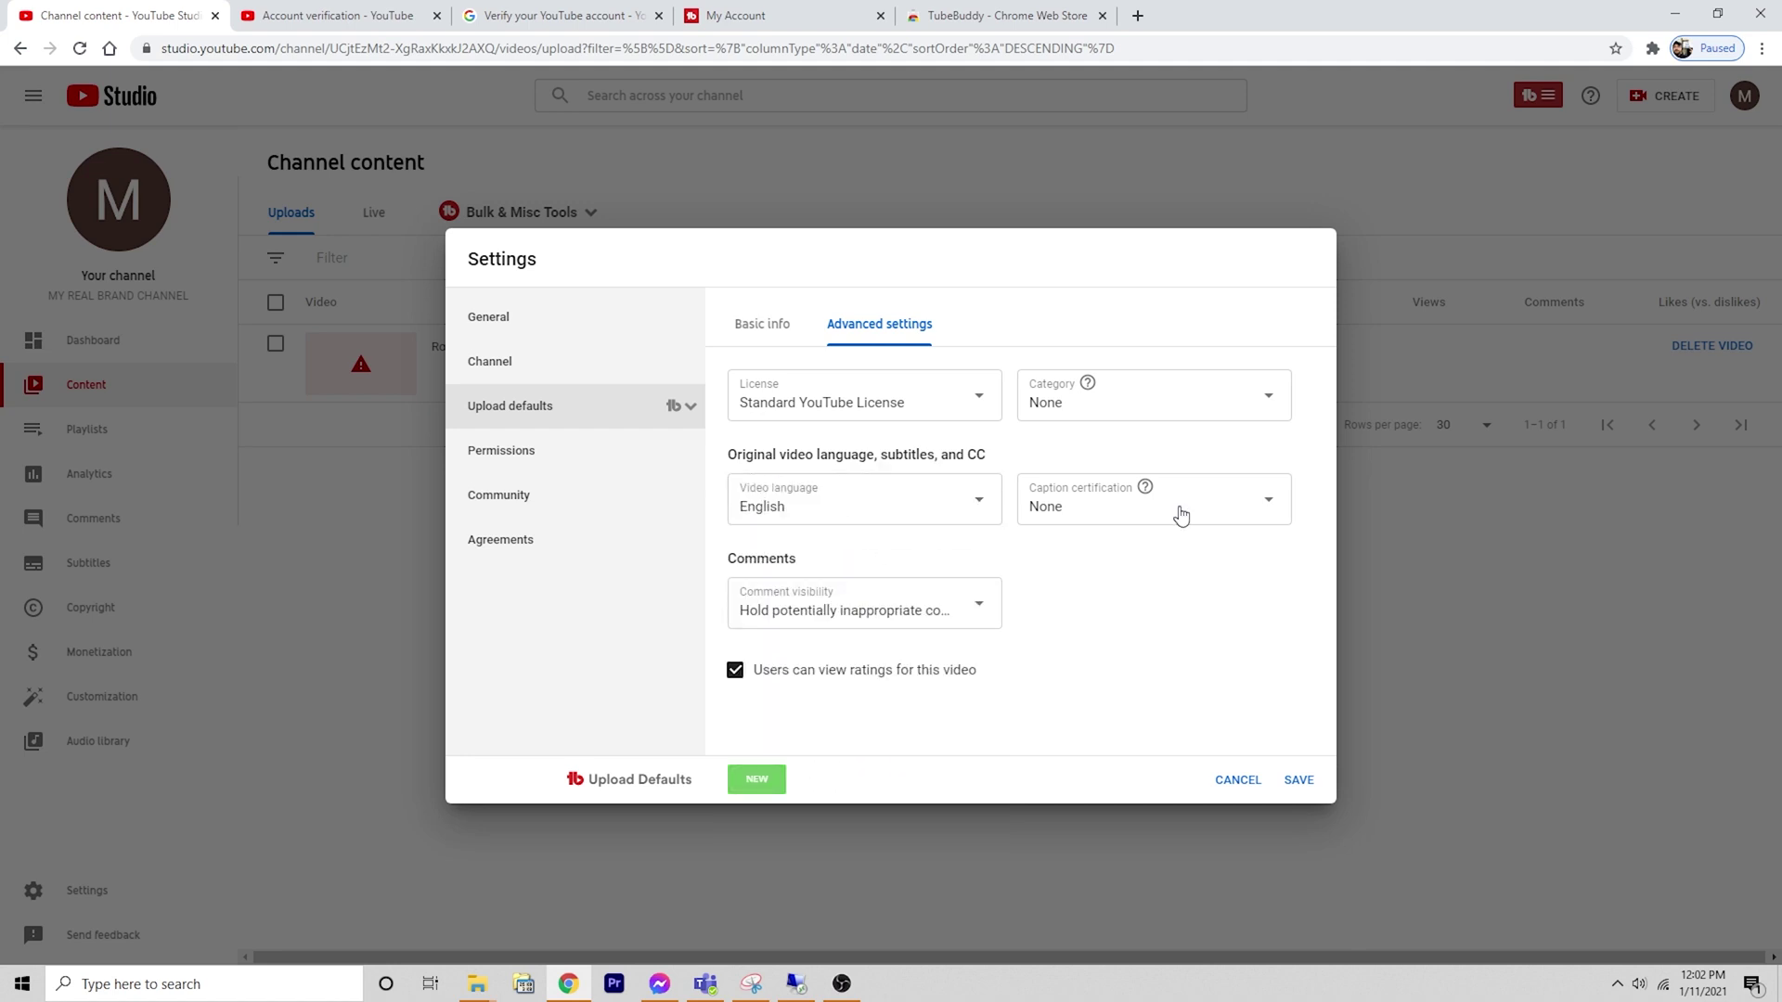
pyautogui.click(1149, 408)
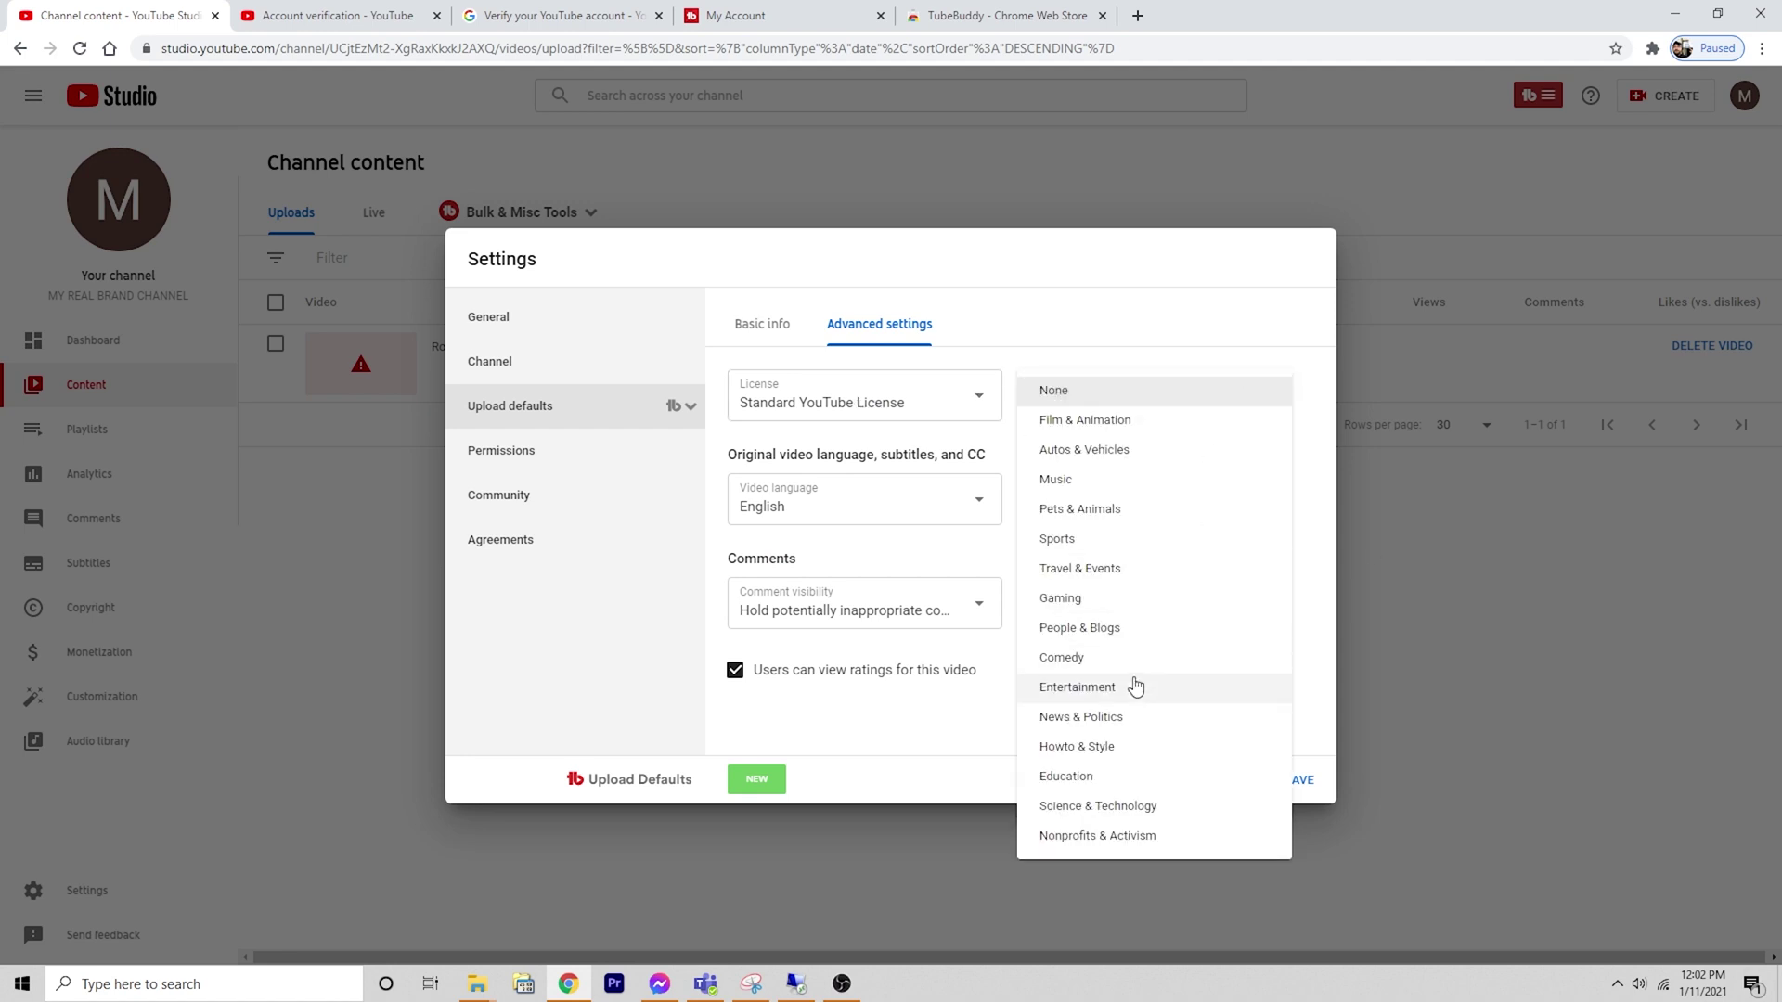
pyautogui.click(1104, 776)
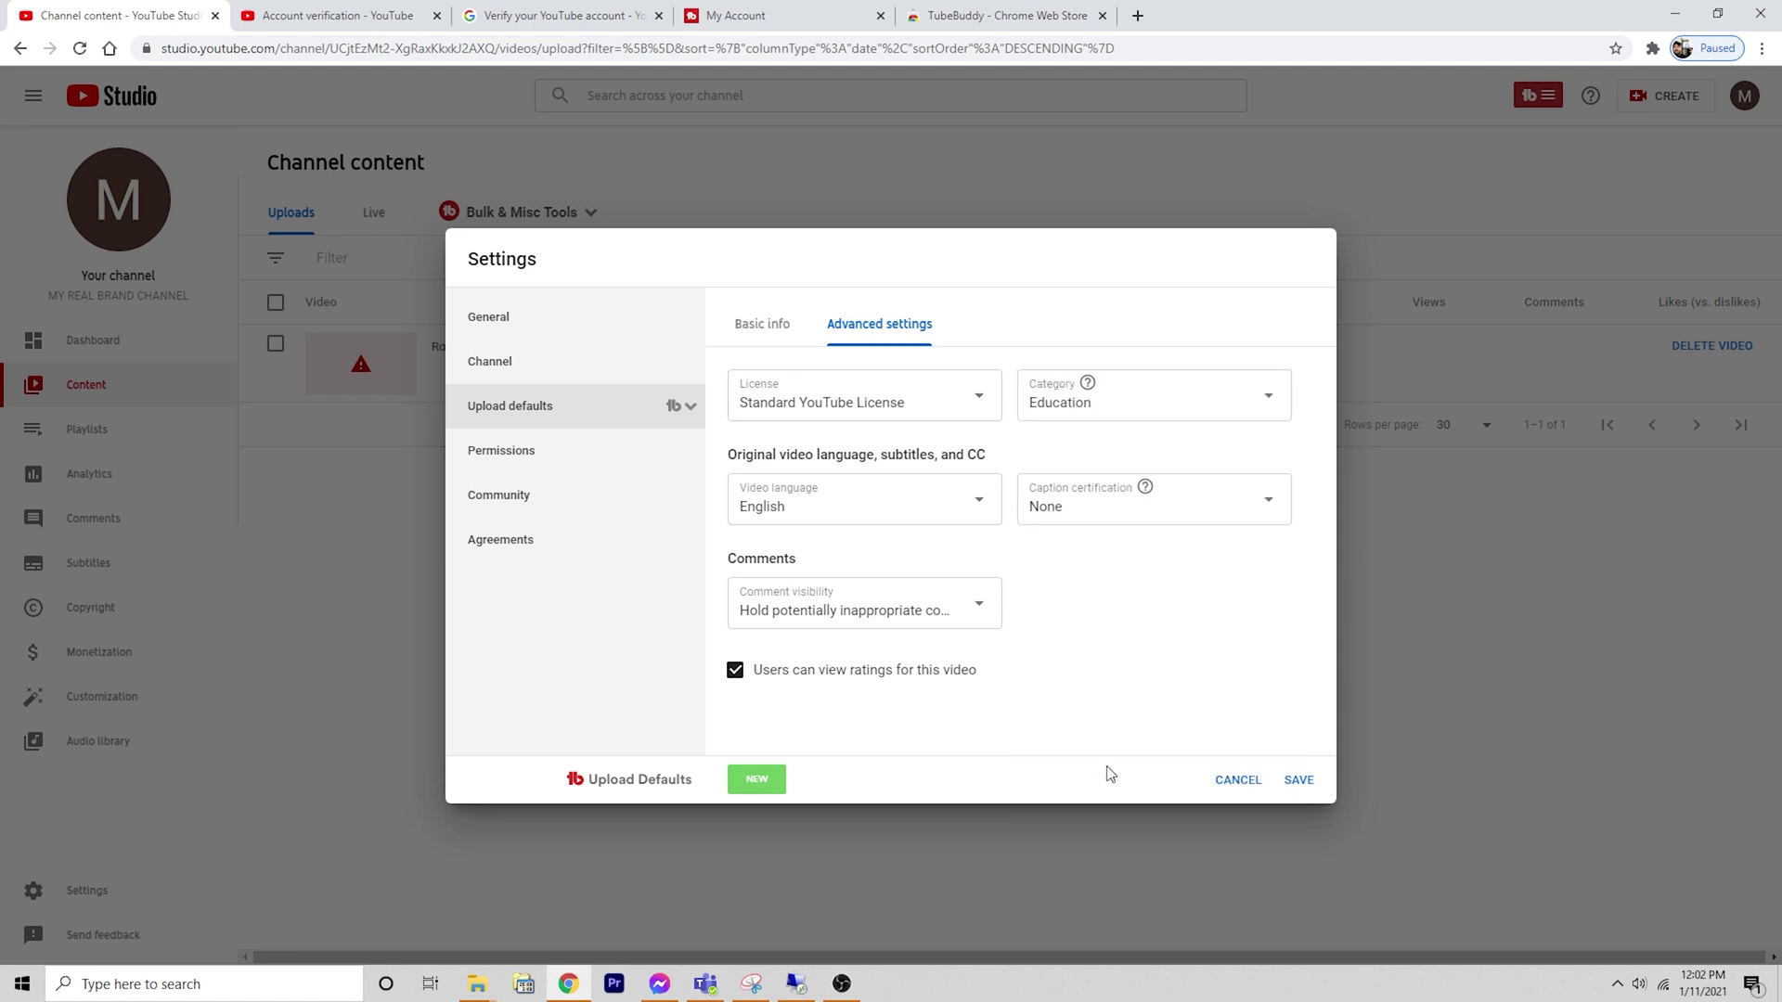
pyautogui.click(1299, 781)
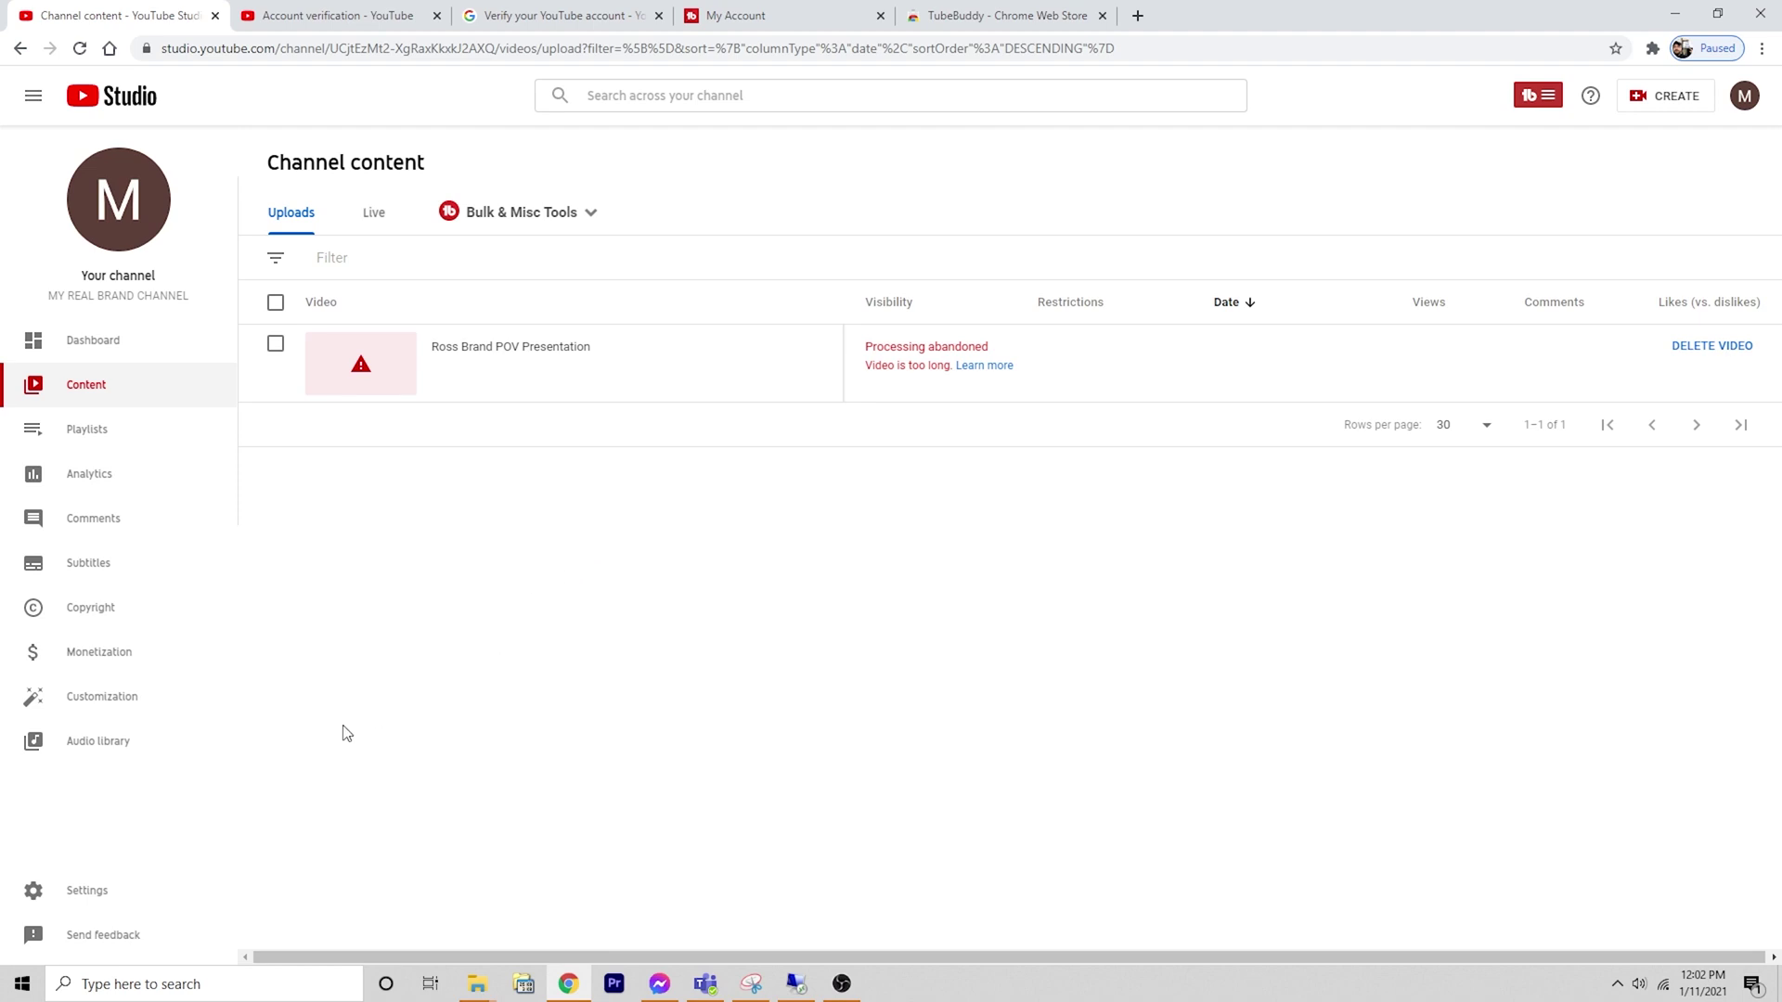
# - From Settings > Upload defaults, start a new TubeBuddy profile named 'LIVE STREAM'
pyautogui.click(86, 891)
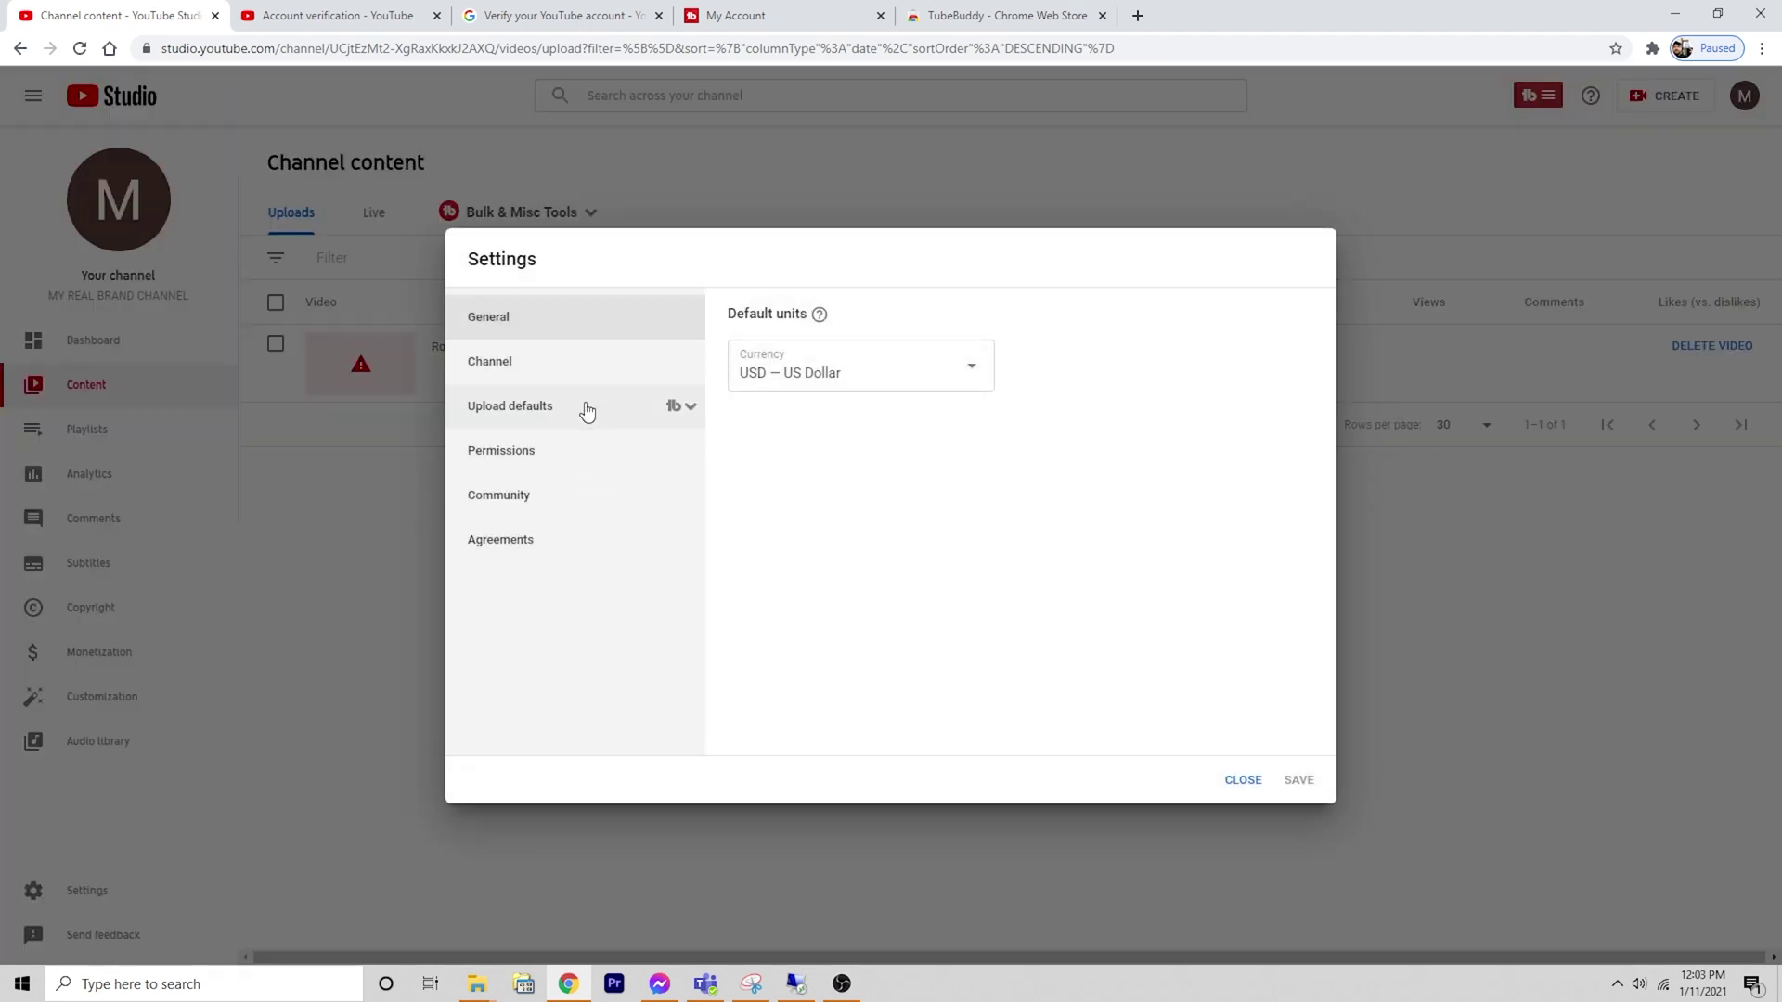
pyautogui.click(585, 406)
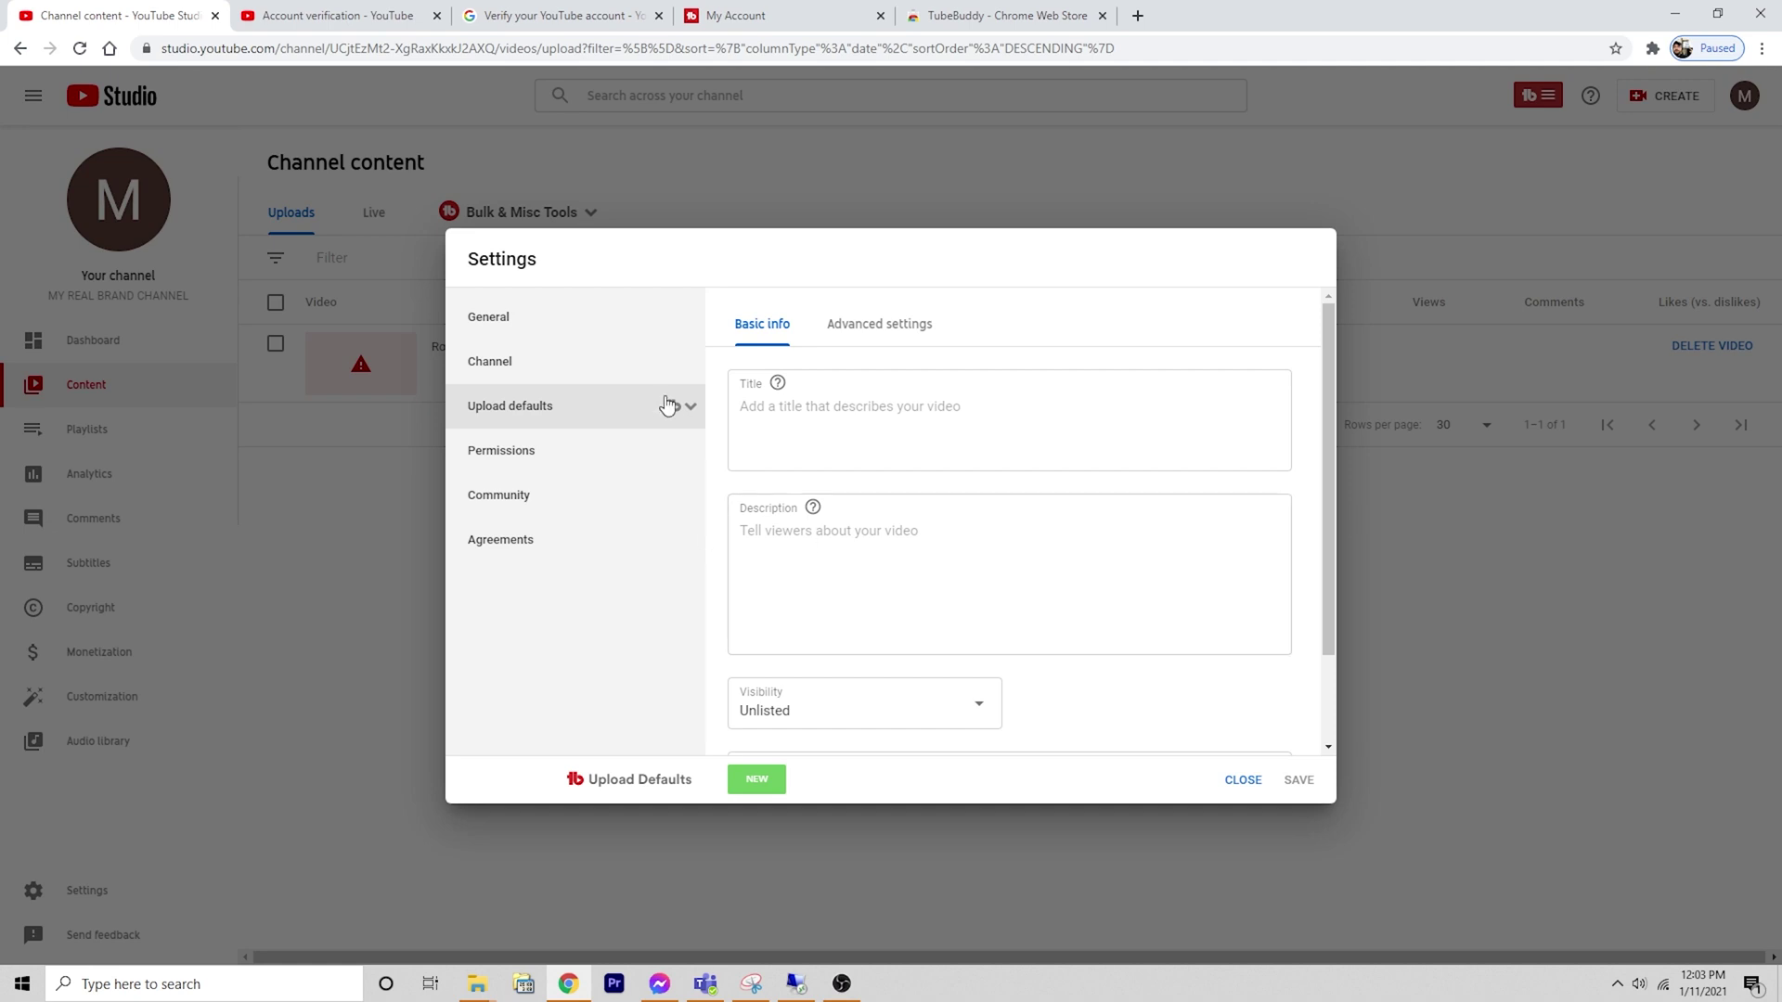
pyautogui.click(757, 785)
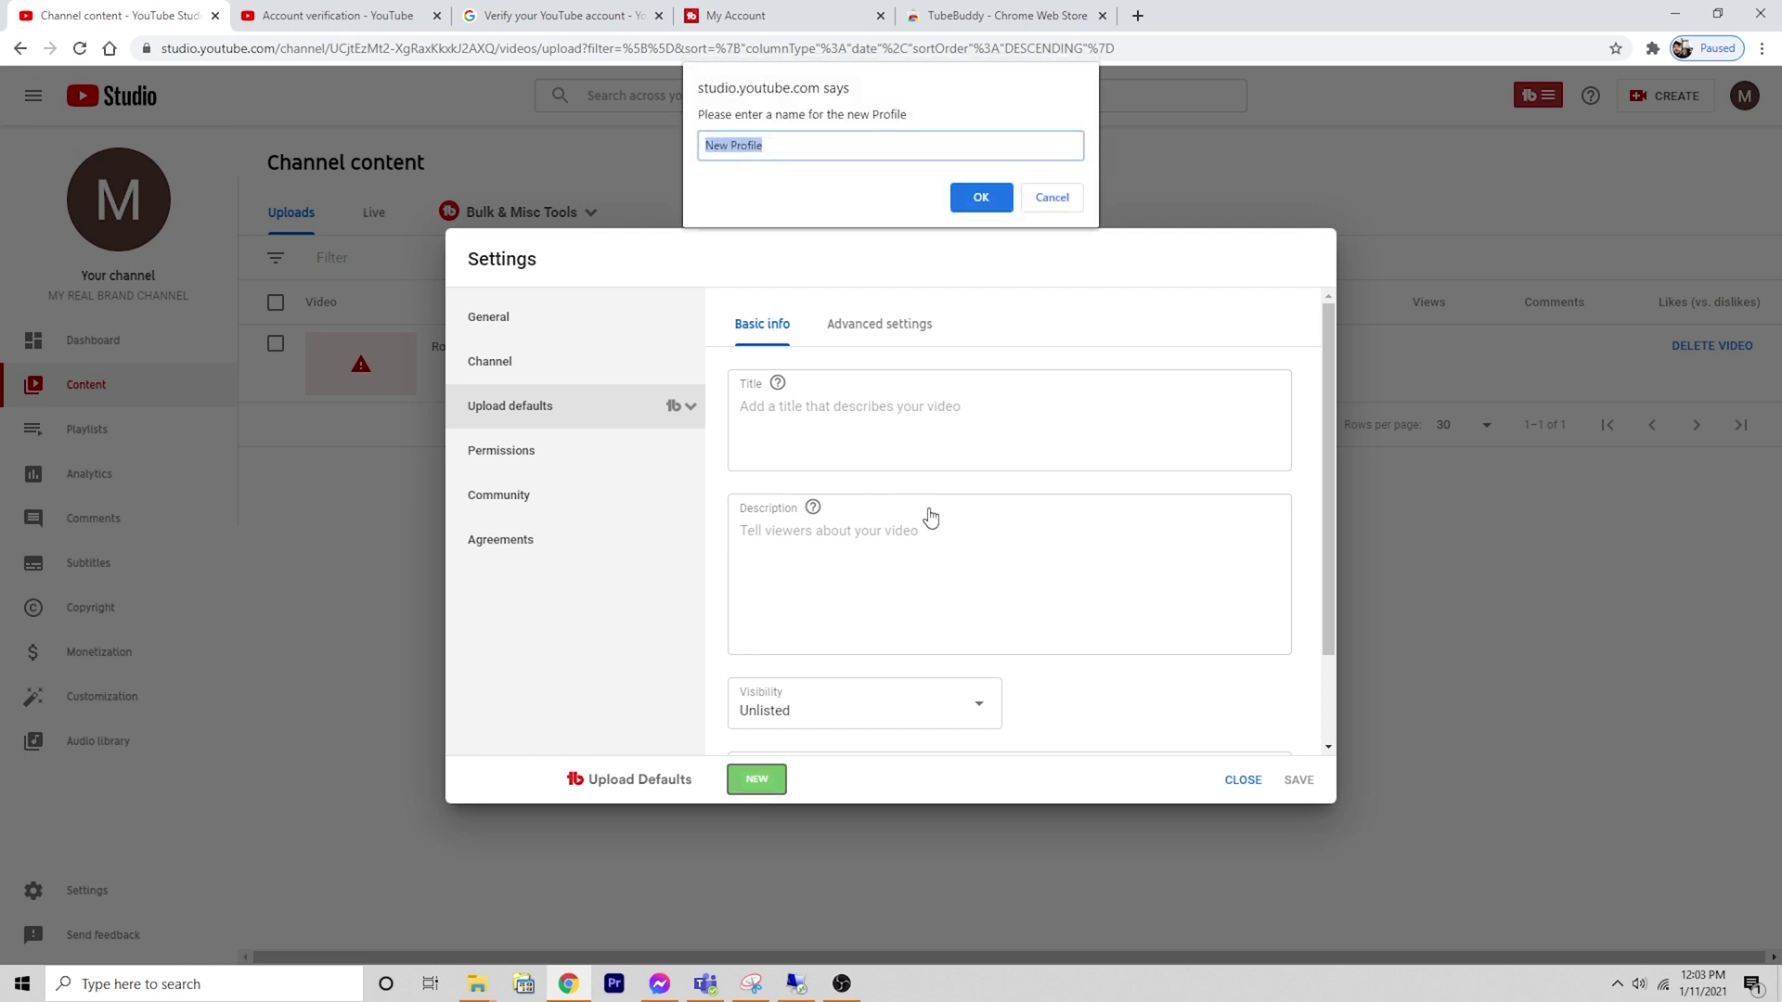
pyautogui.write('LIVE STREAM')
# - Confirm the LIVE STREAM name, set default title 'Live stream', keep Public visibility, and save
pyautogui.click(969, 200)
pyautogui.click(831, 405)
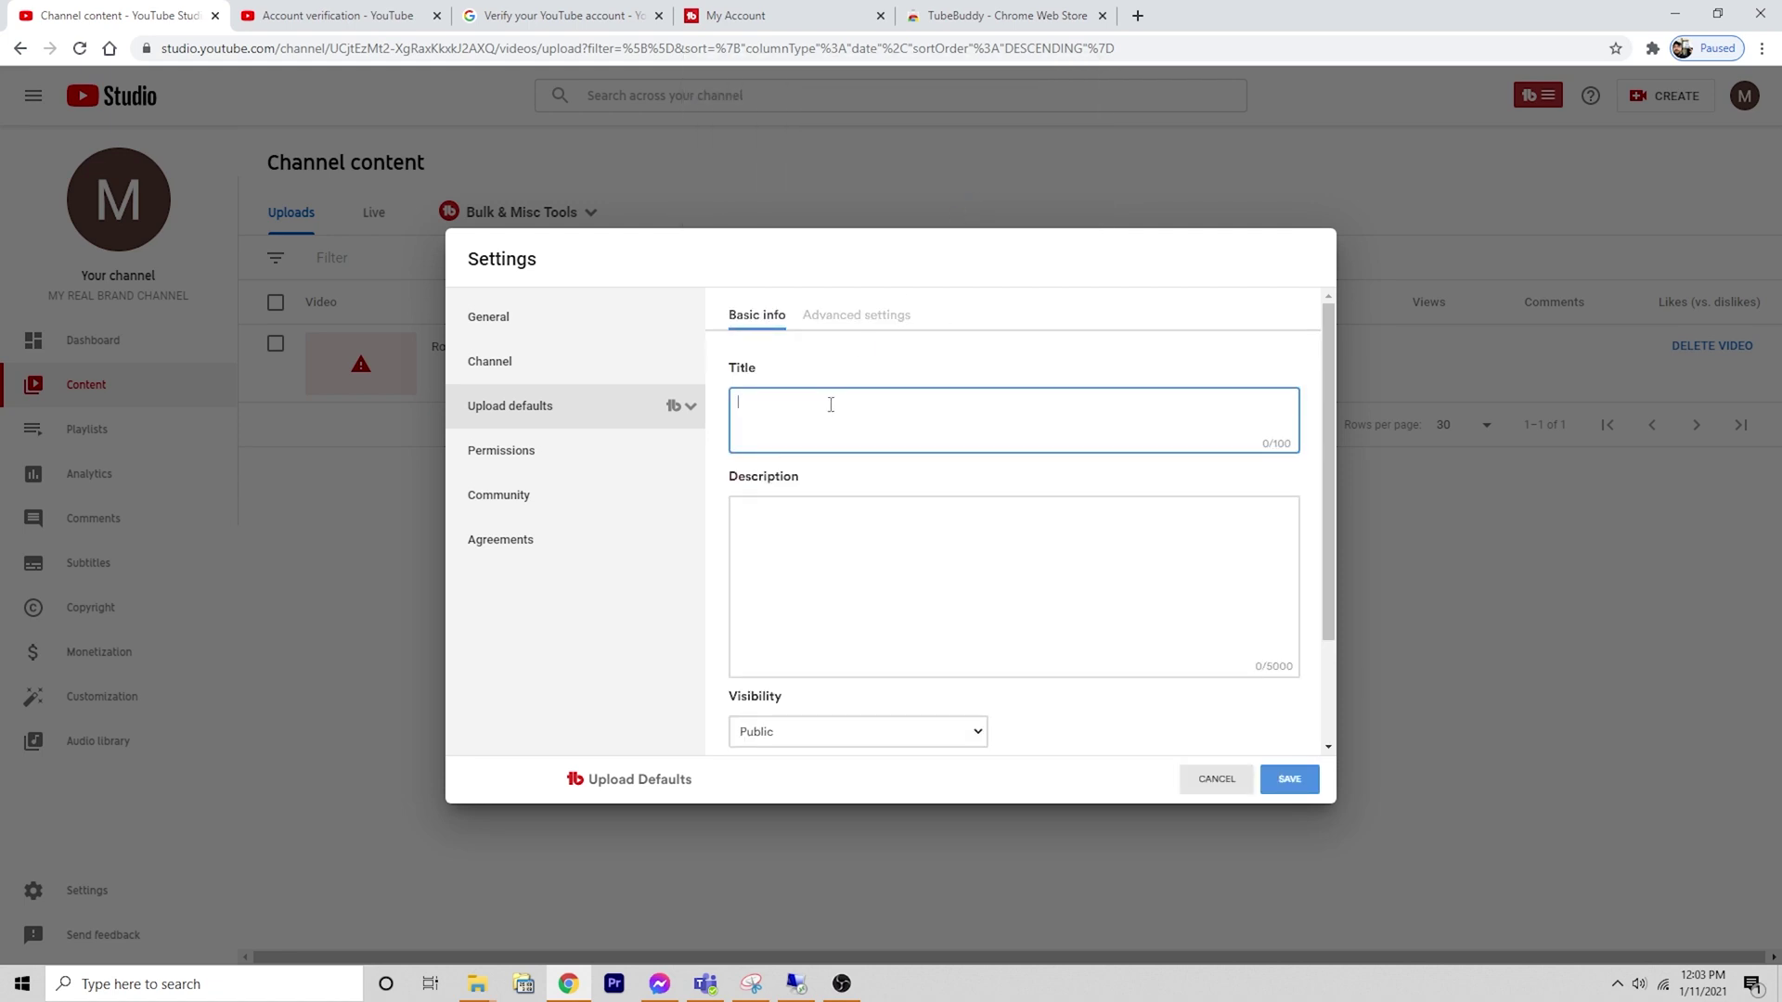
pyautogui.click(821, 555)
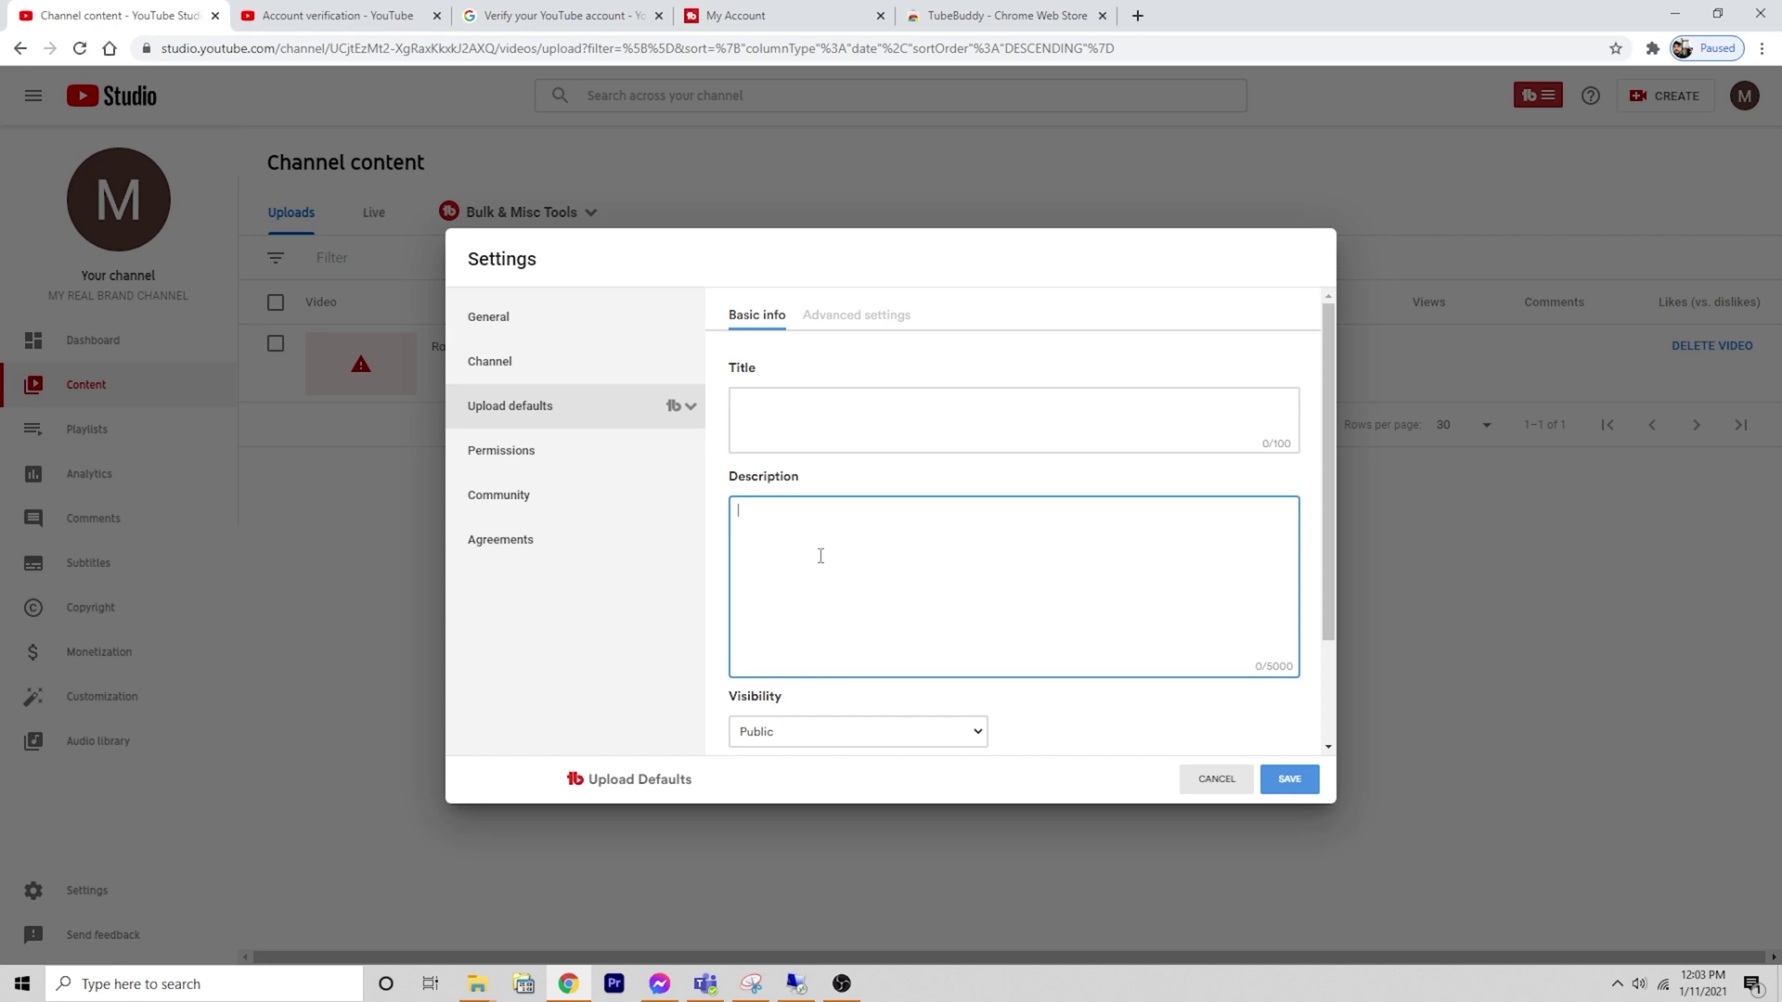
pyautogui.click(825, 743)
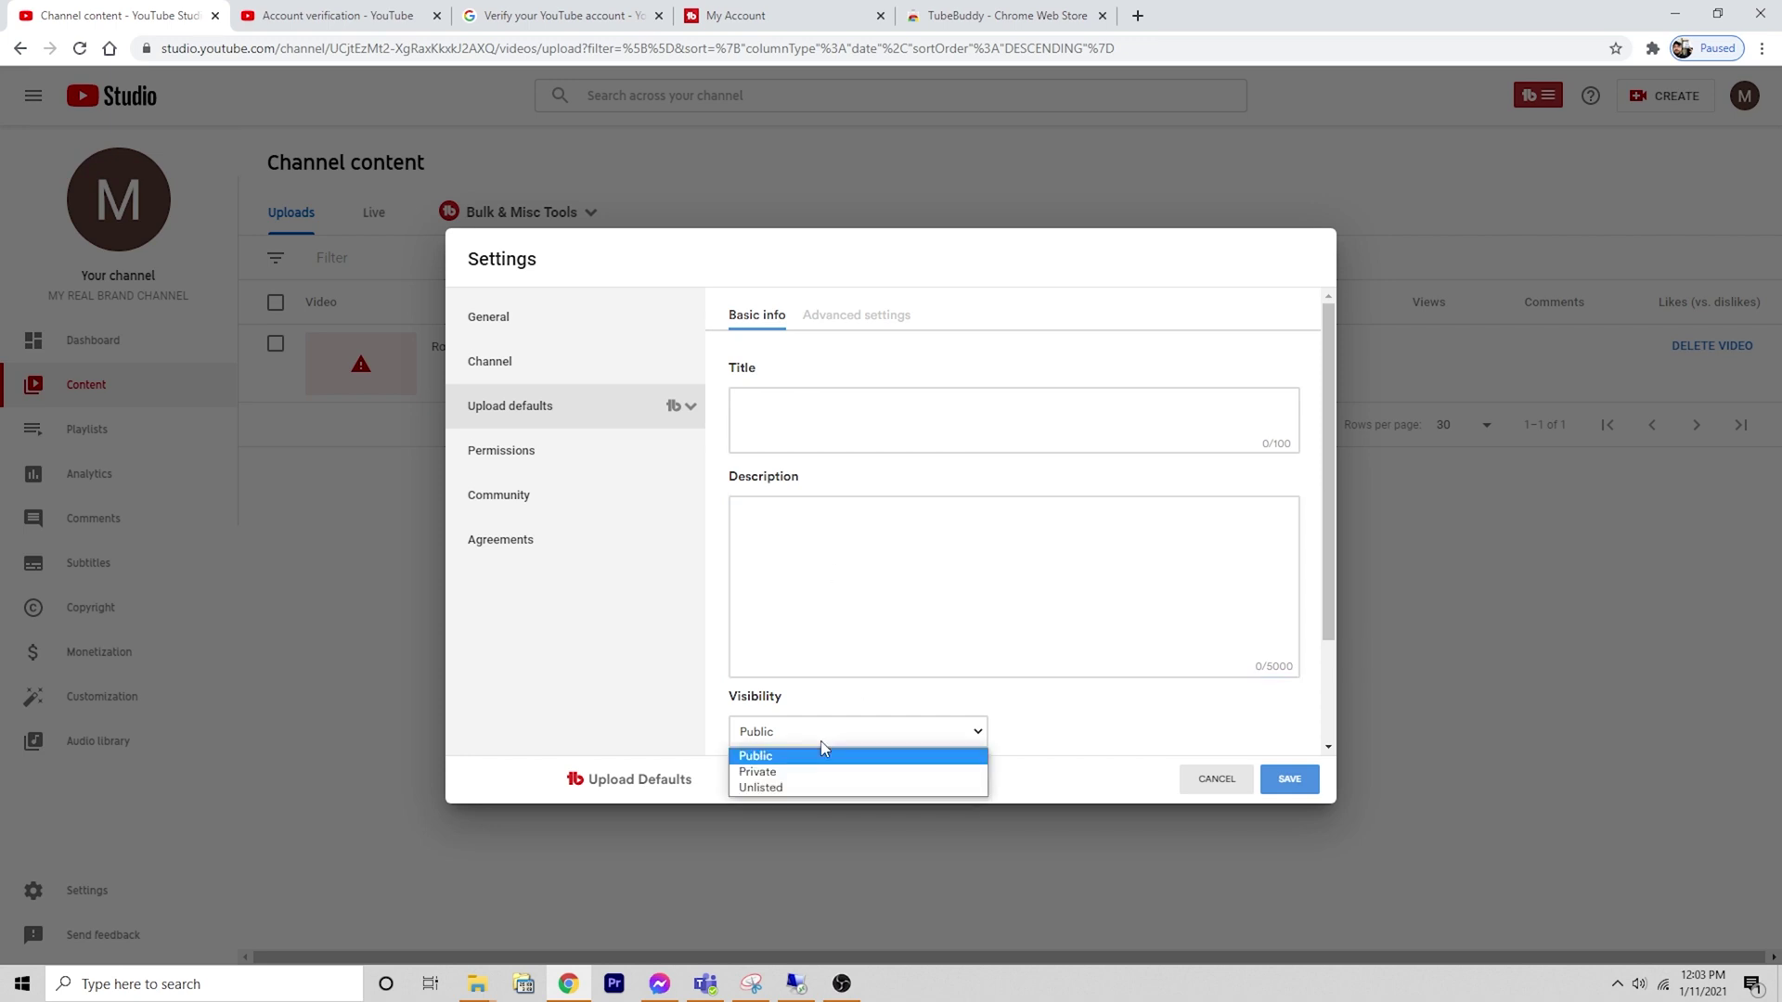
pyautogui.click(825, 743)
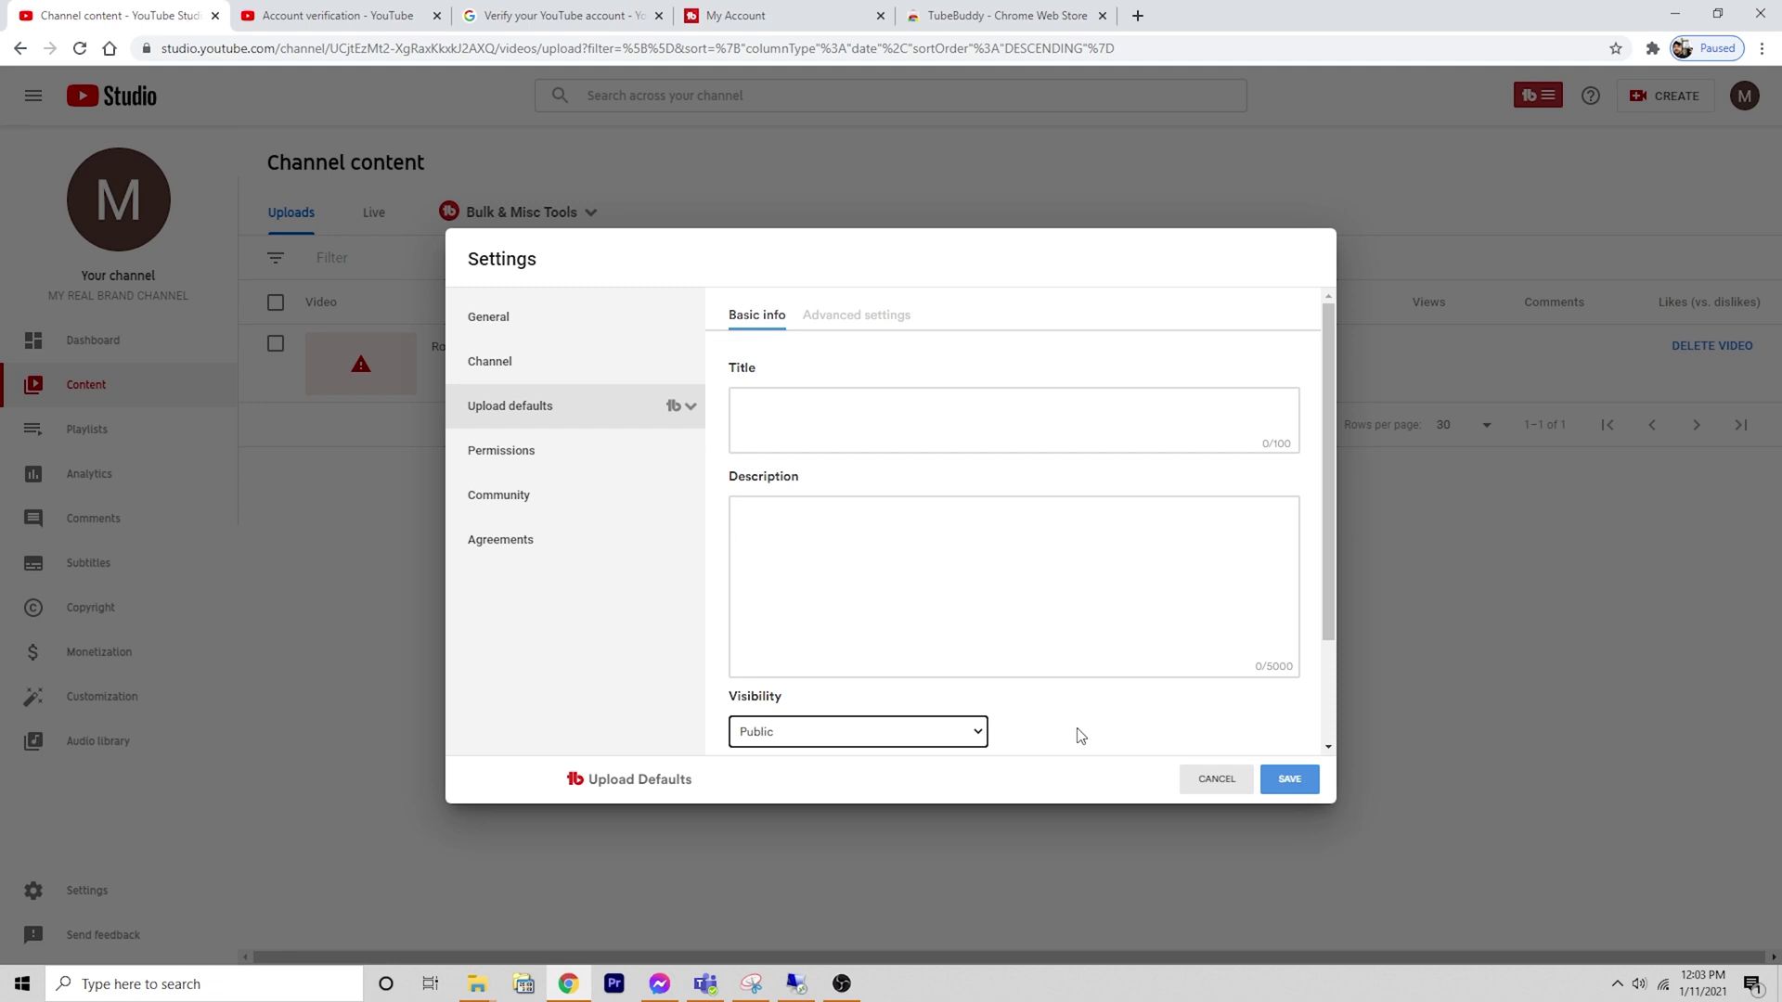
pyautogui.click(854, 435)
pyautogui.write('Live stream')
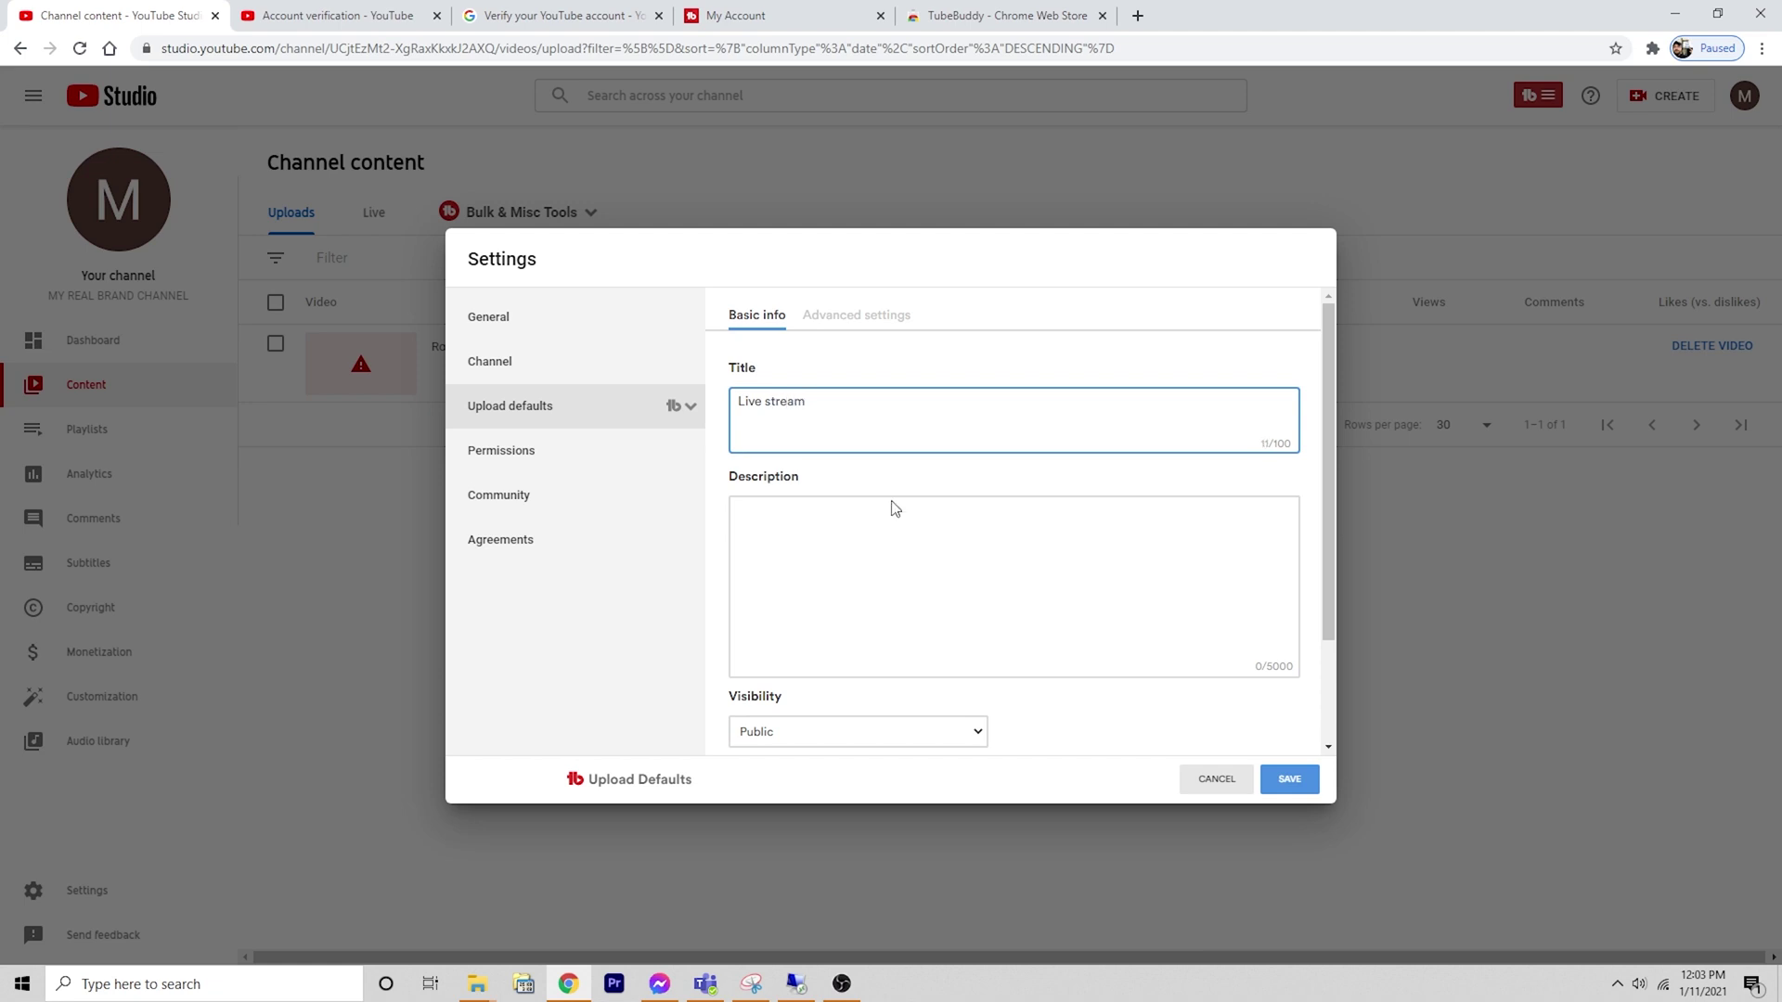
pyautogui.scroll(-2, 896, 509)
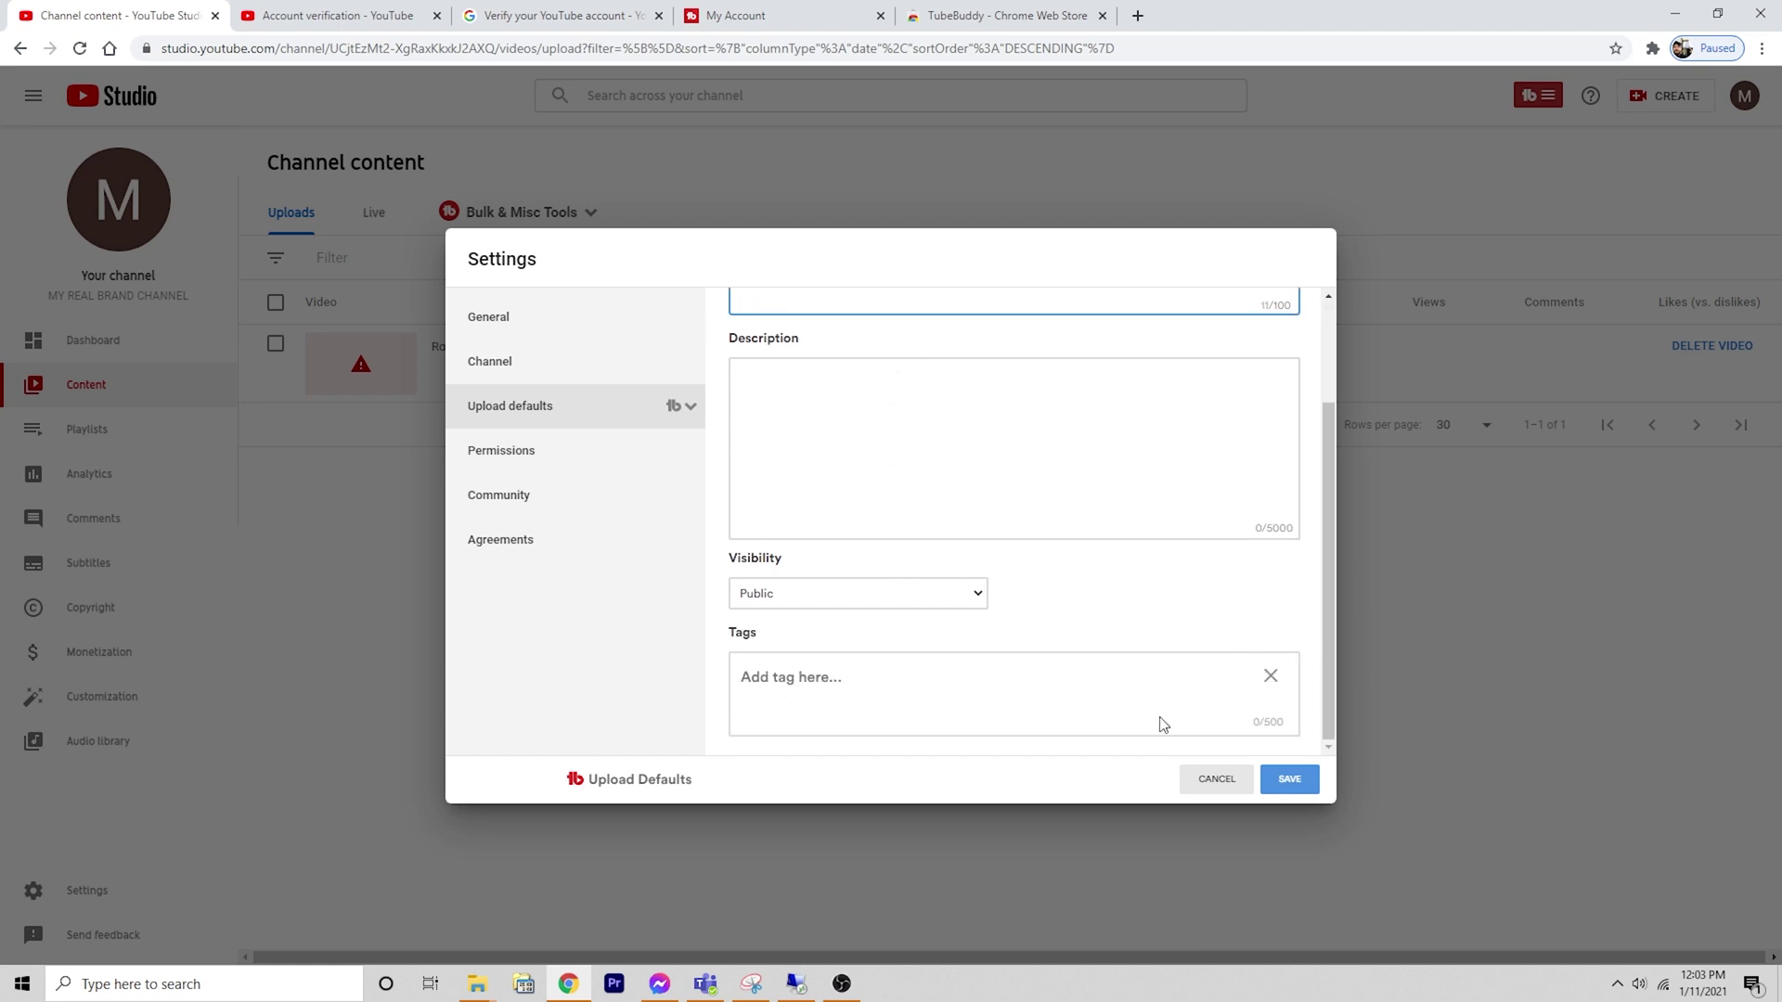
pyautogui.click(1282, 781)
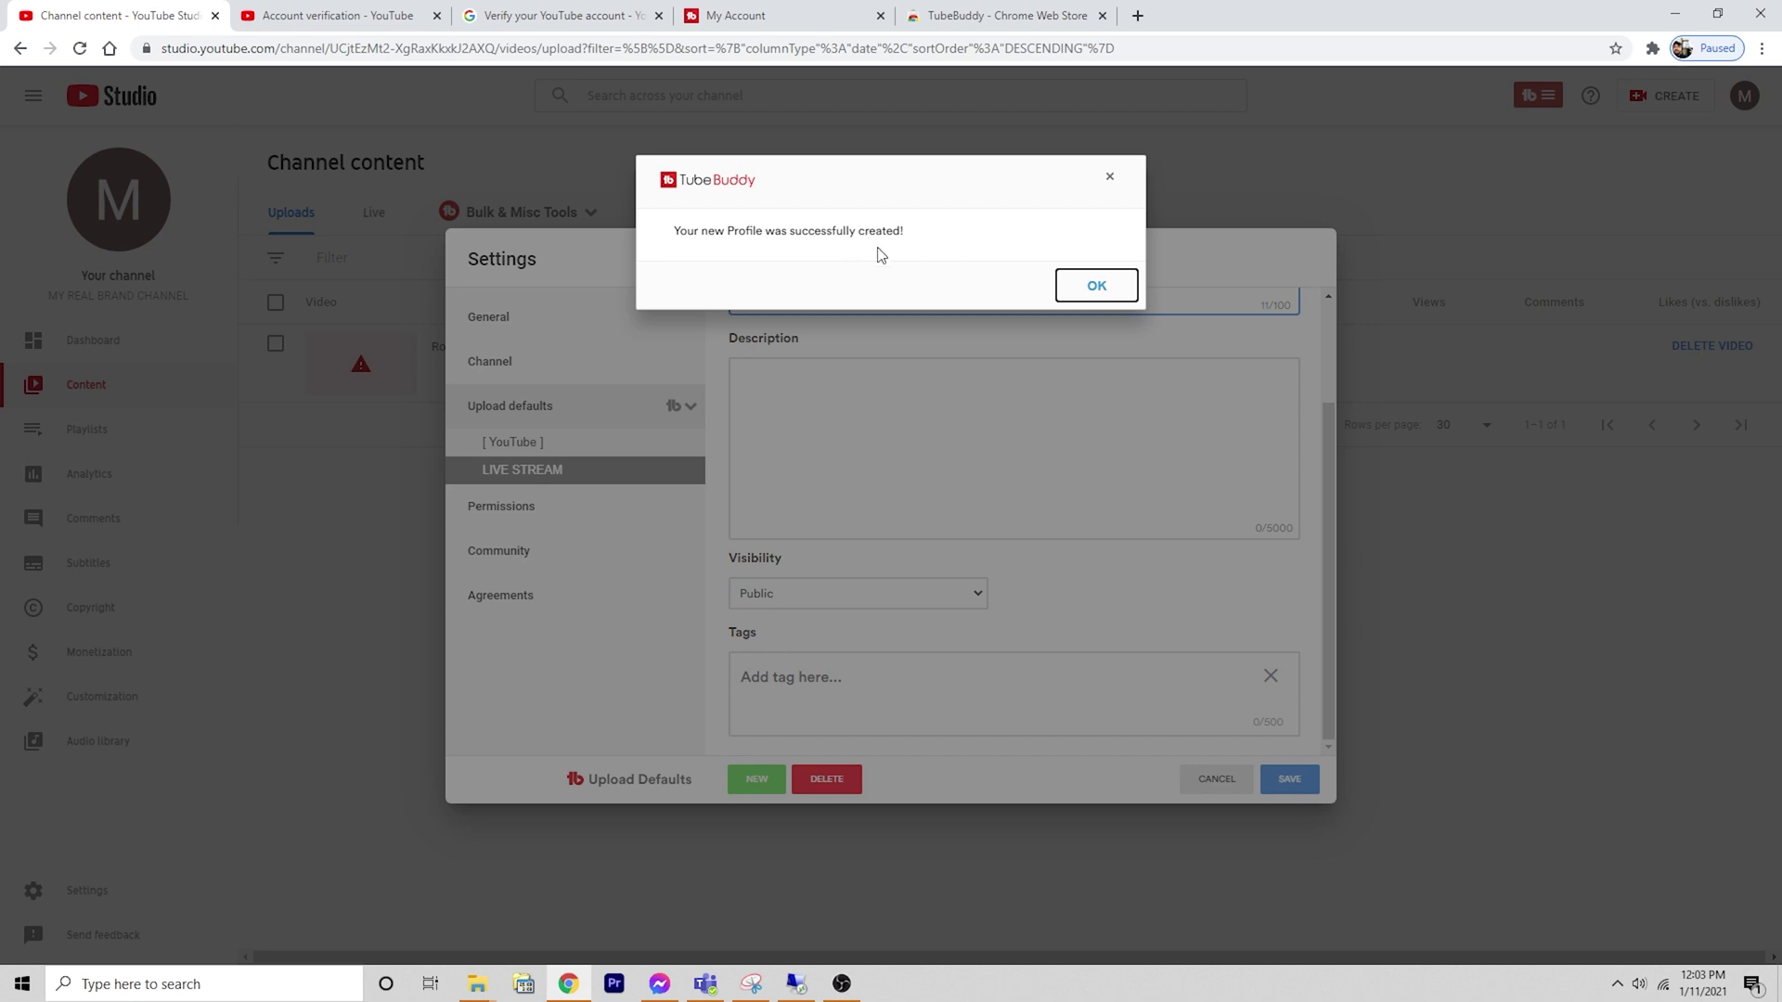
# - Dismiss the confirmation, compare the YouTube and LIVE STREAM profiles, then cancel back to YouTube
pyautogui.click(1096, 285)
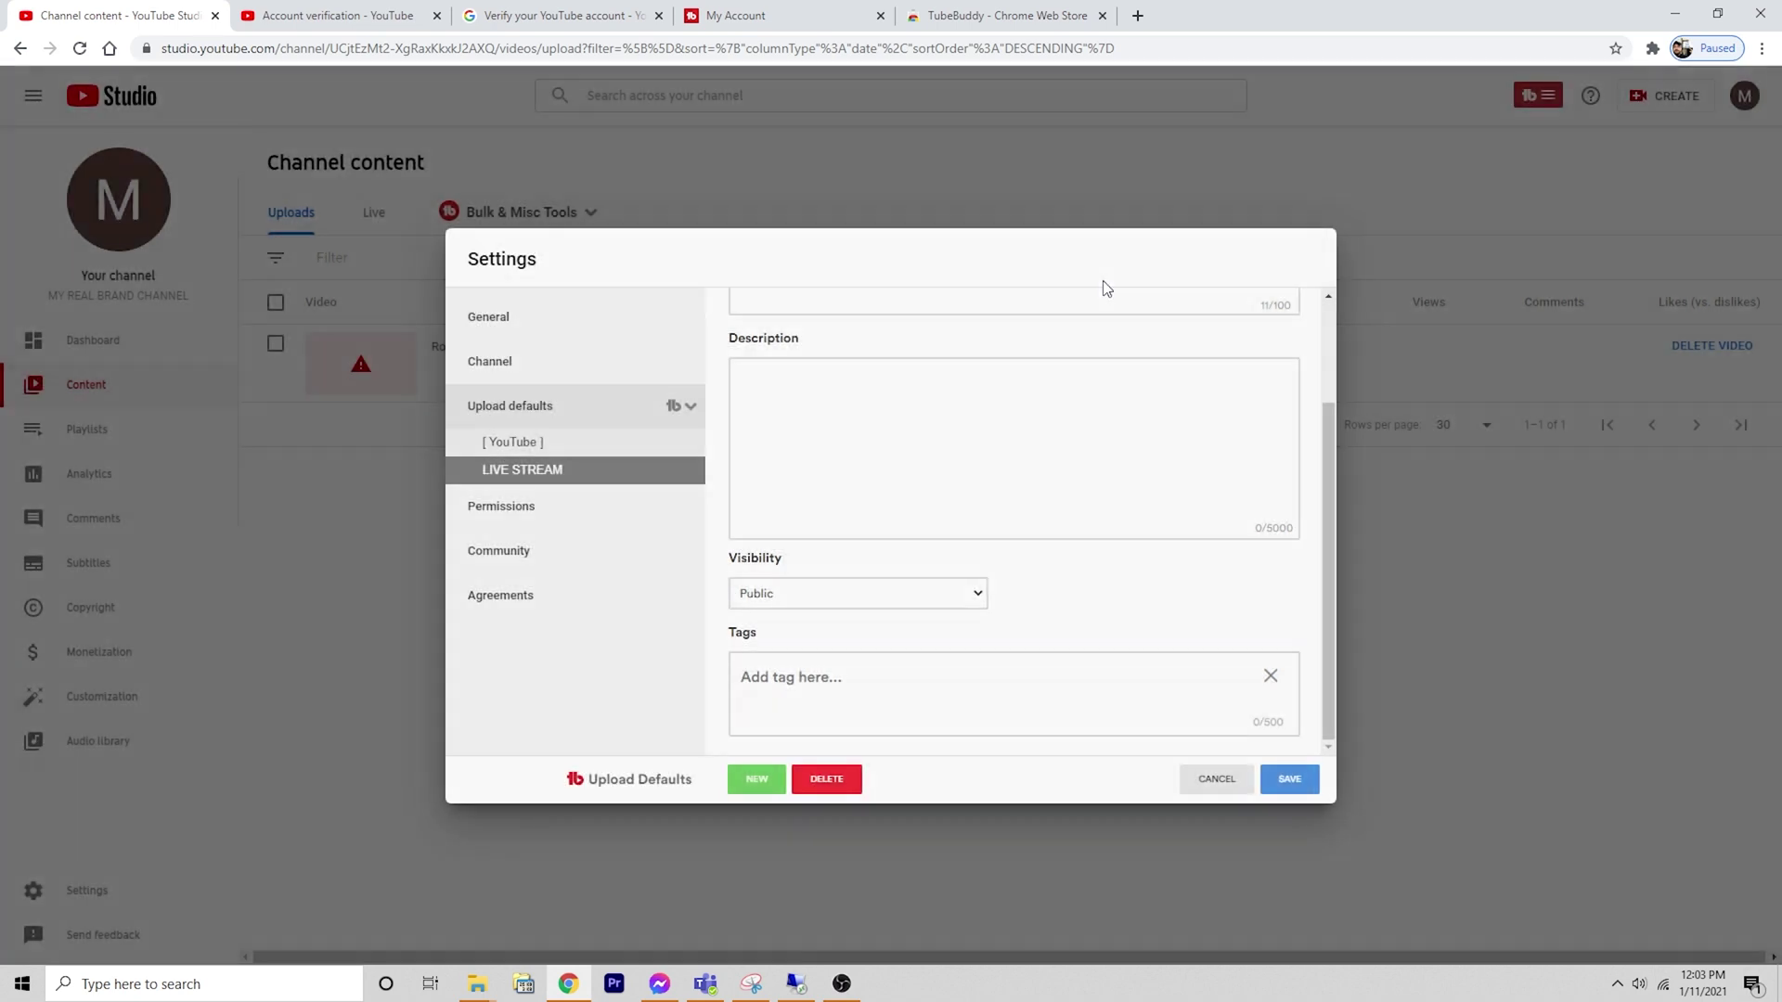
pyautogui.click(572, 443)
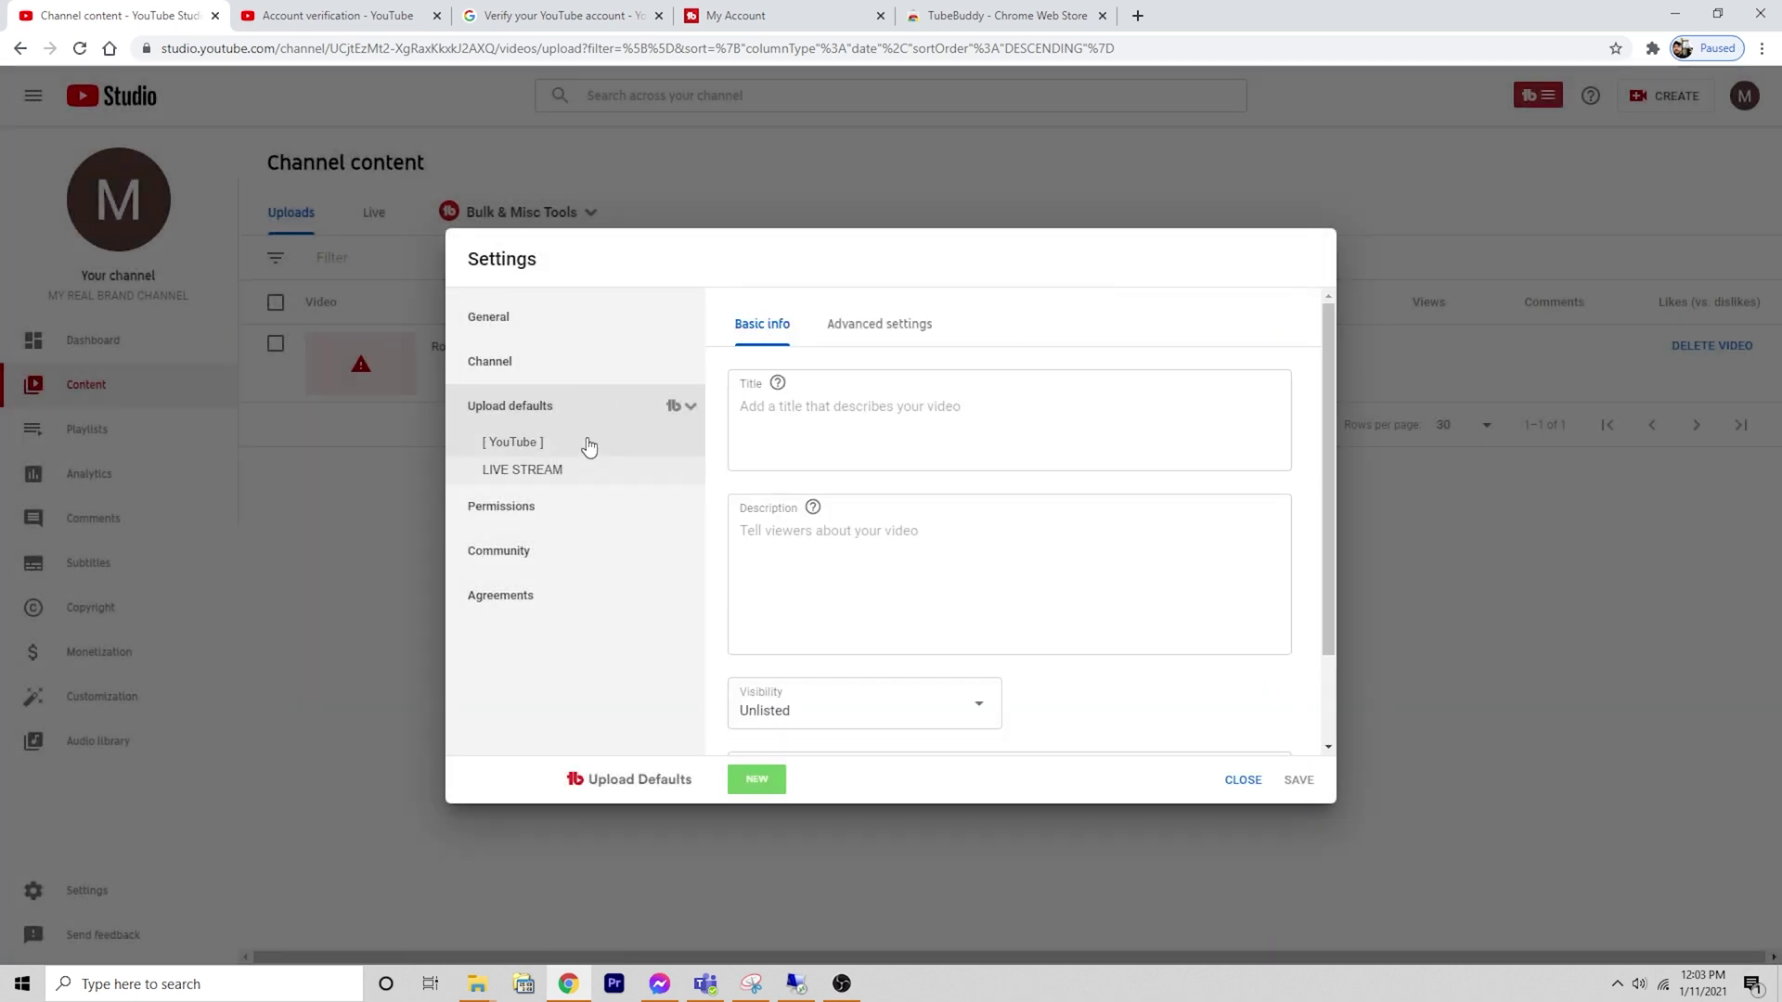
pyautogui.click(562, 472)
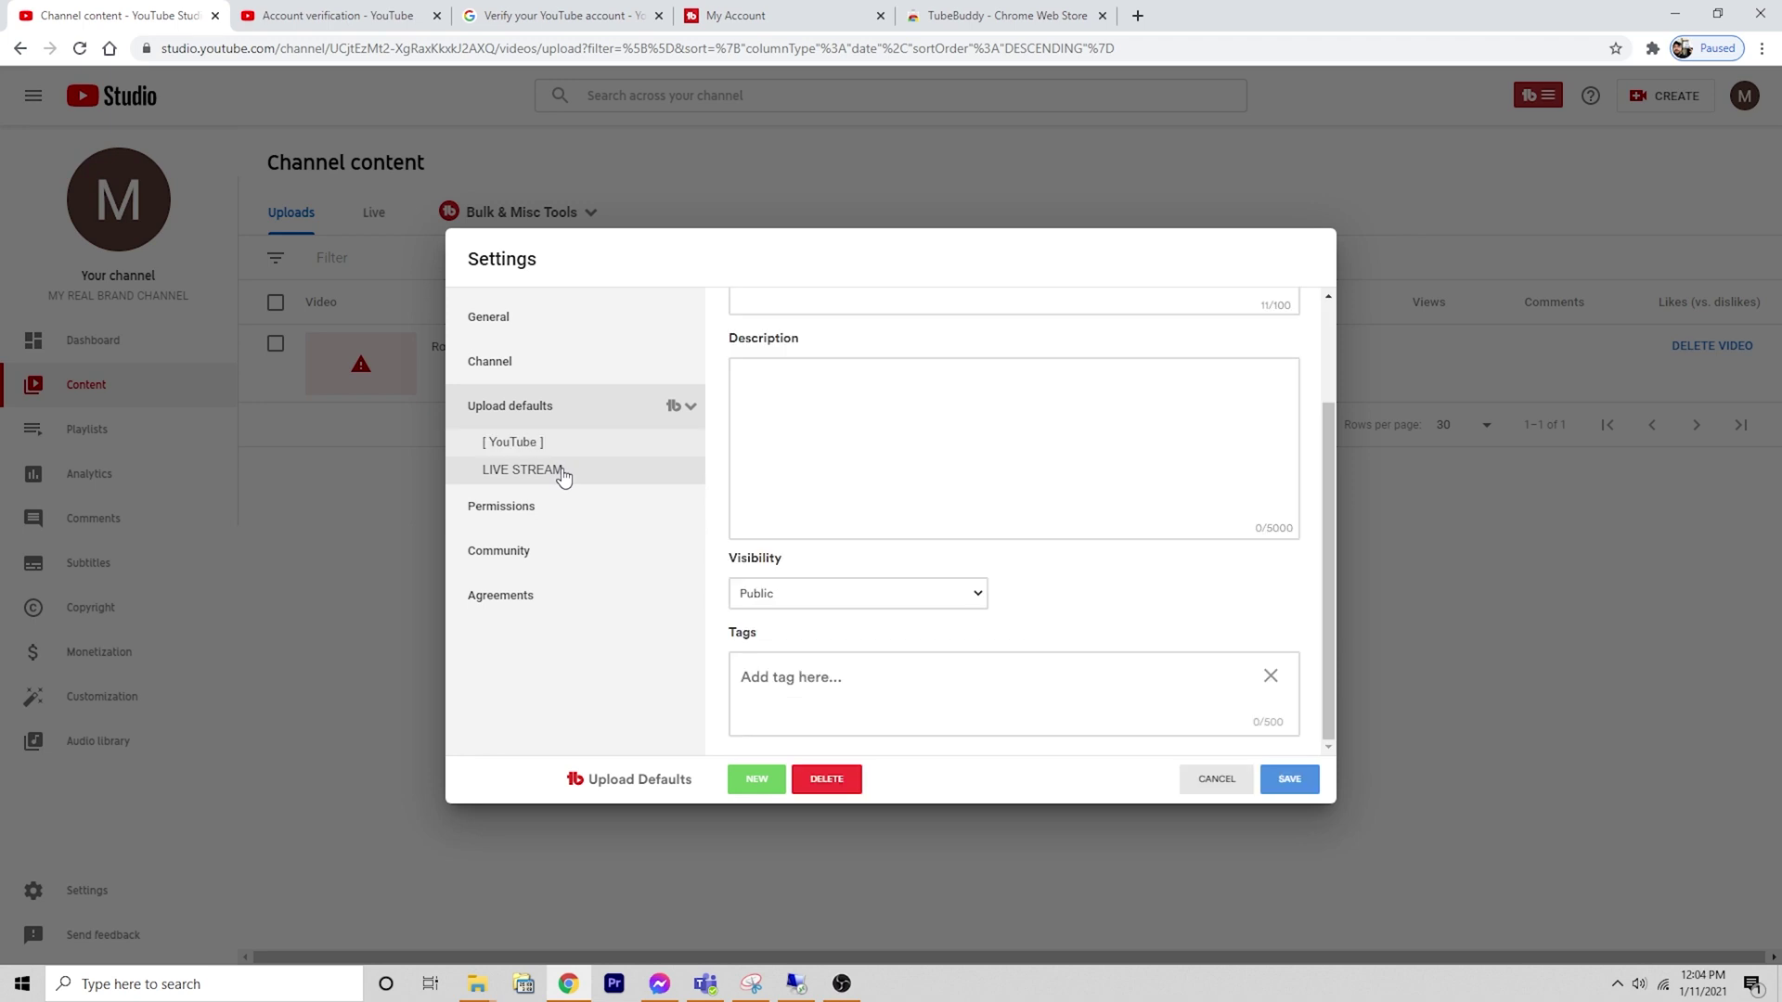
pyautogui.click(564, 473)
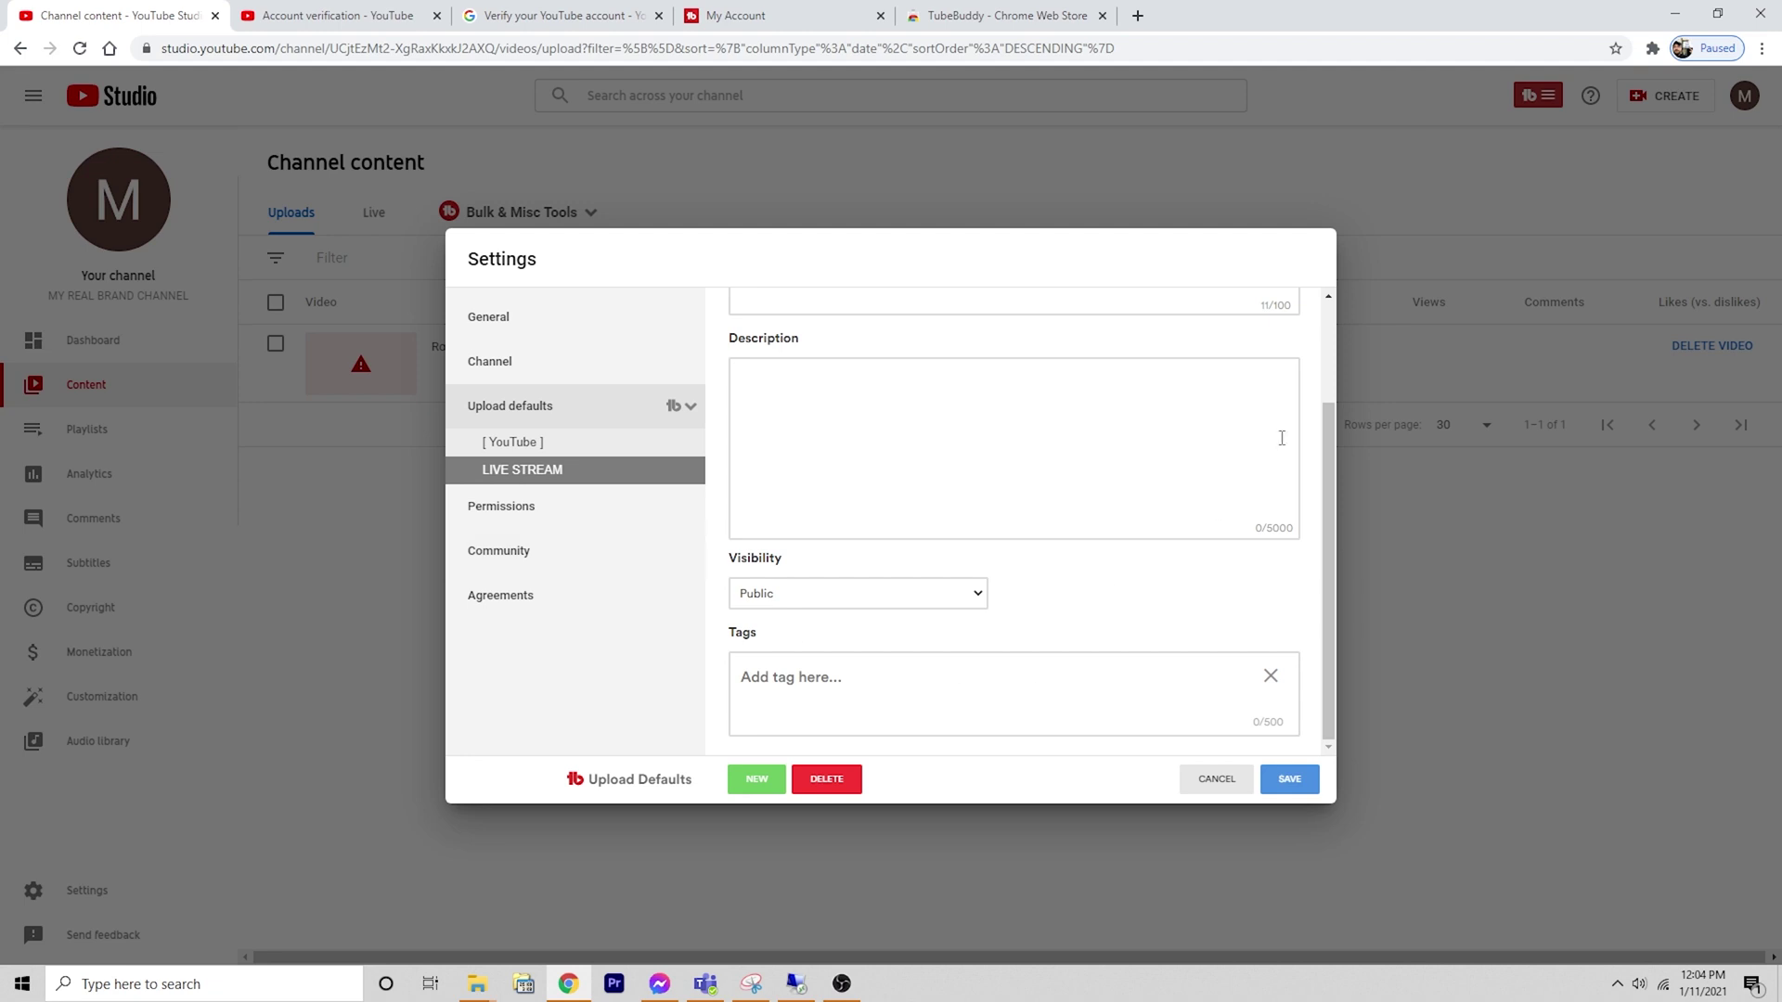
pyautogui.click(1217, 779)
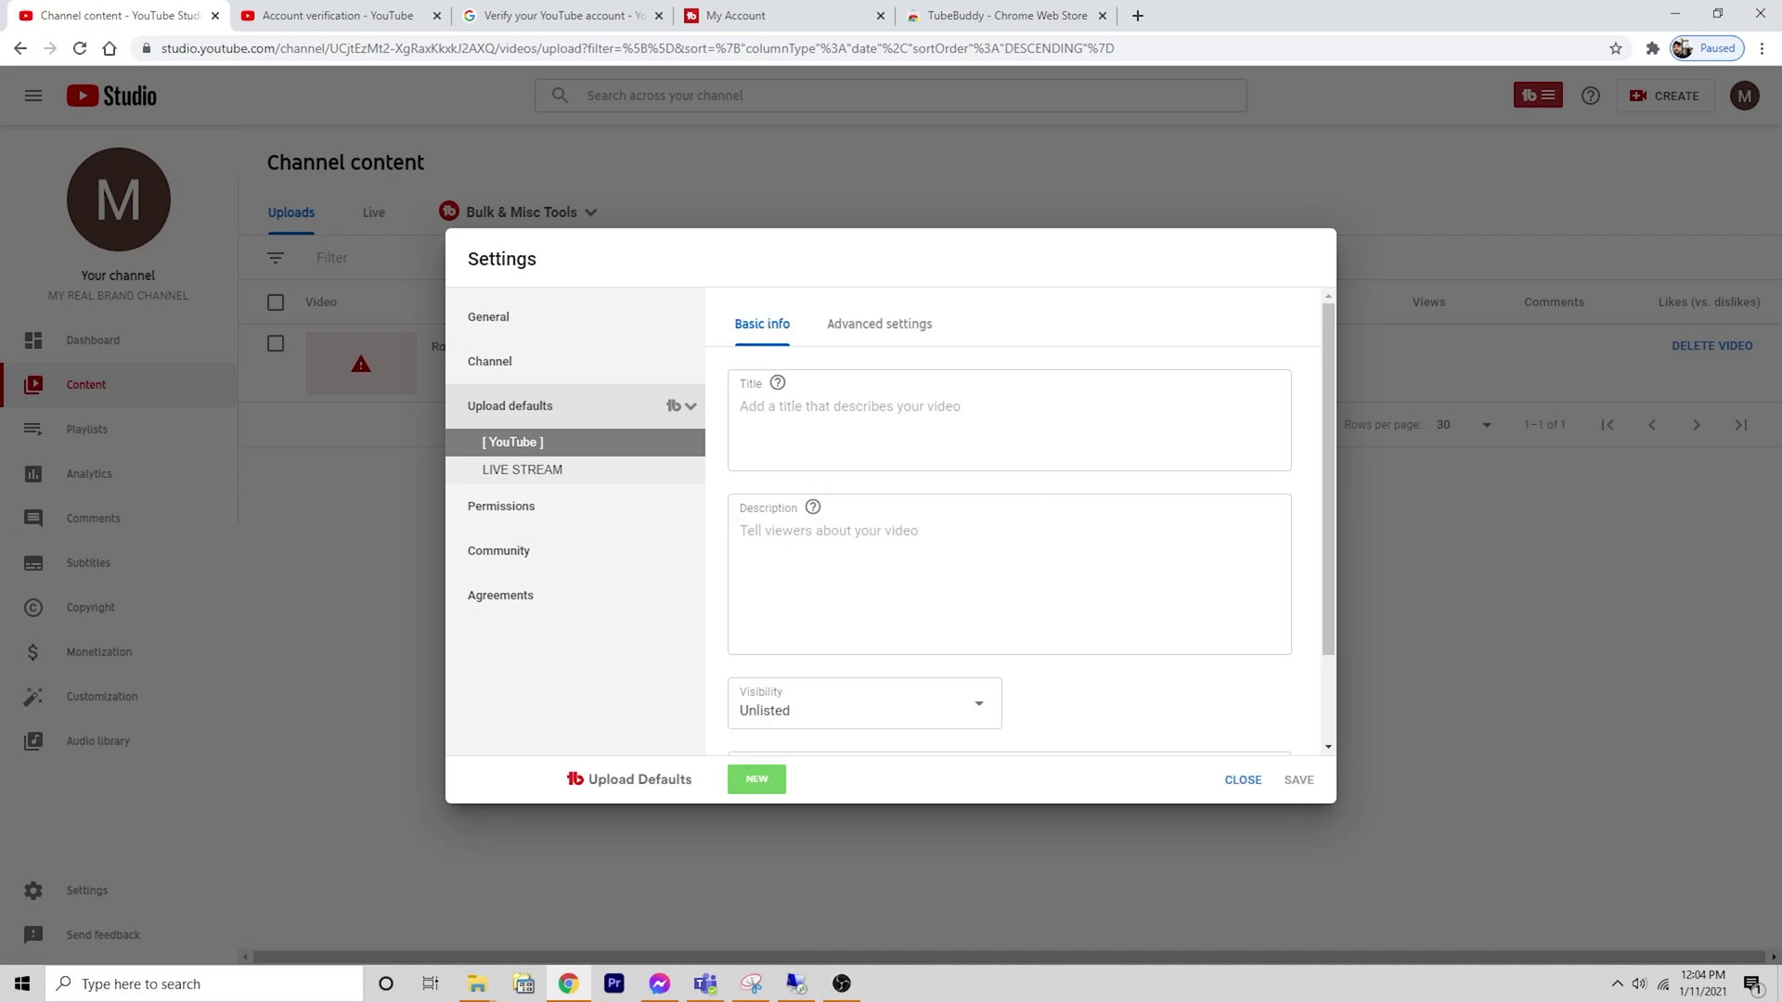